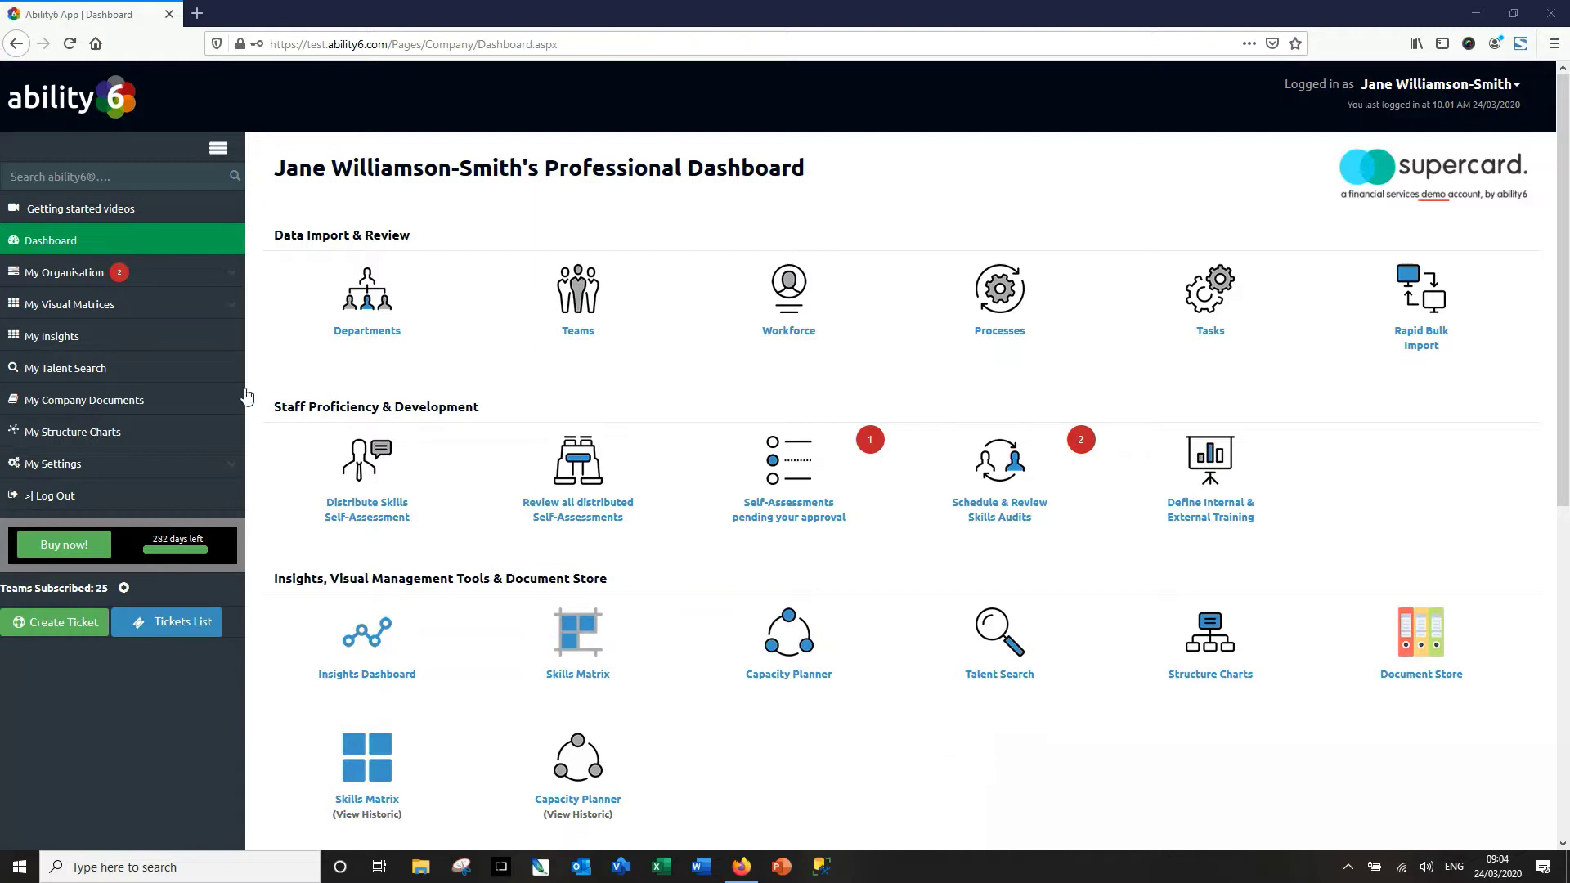
- Show the Skills Matrix at processes level for the Credit, Finance team, with 65.08% company achievement
click(82, 304)
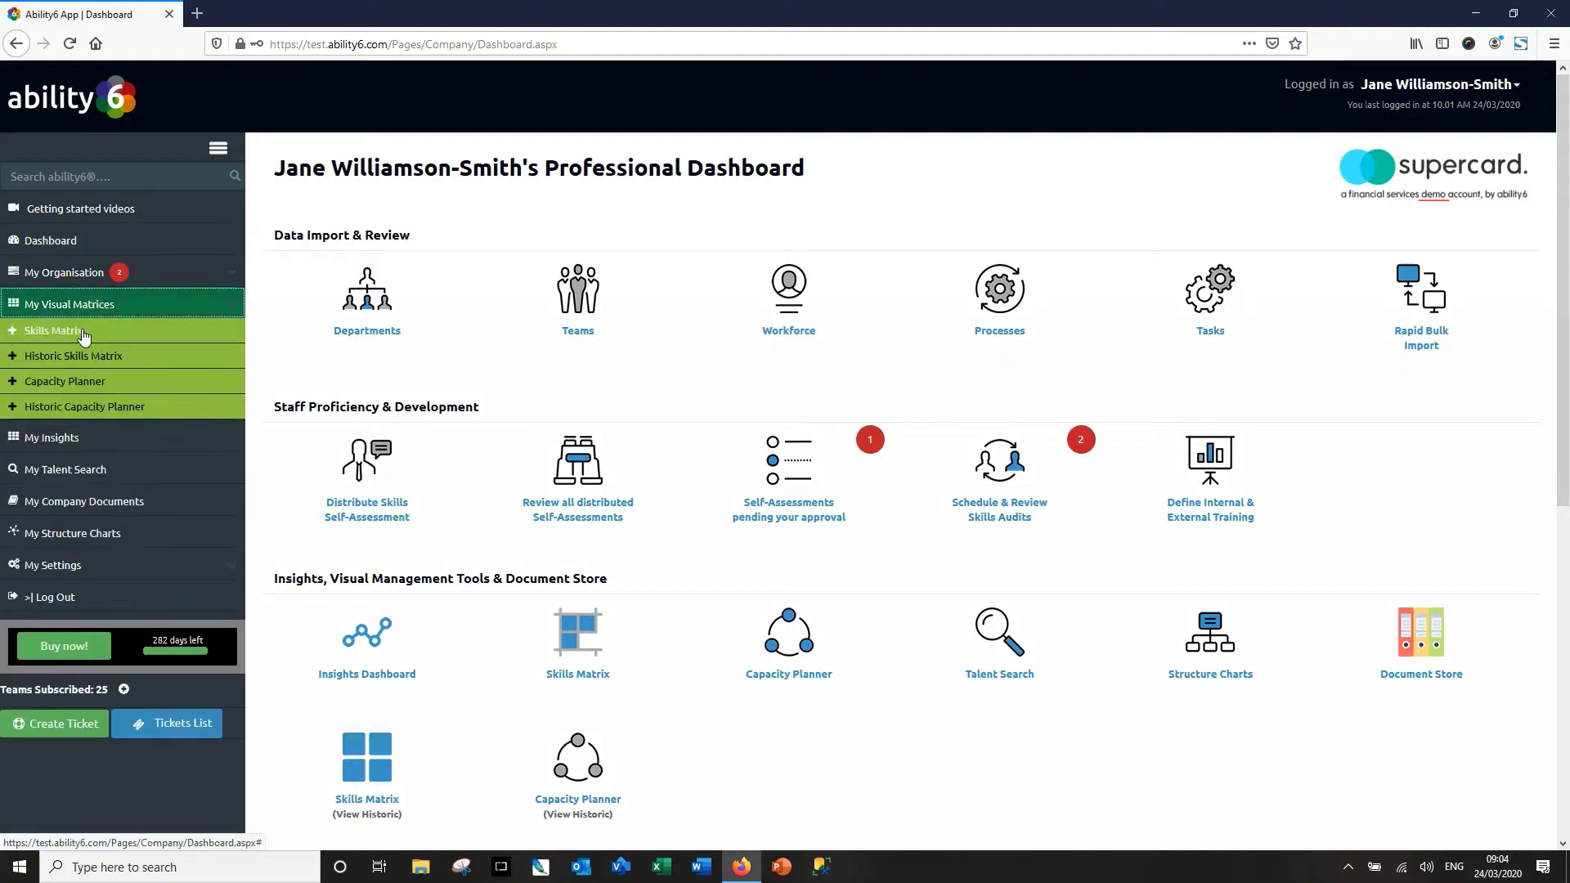
click(82, 333)
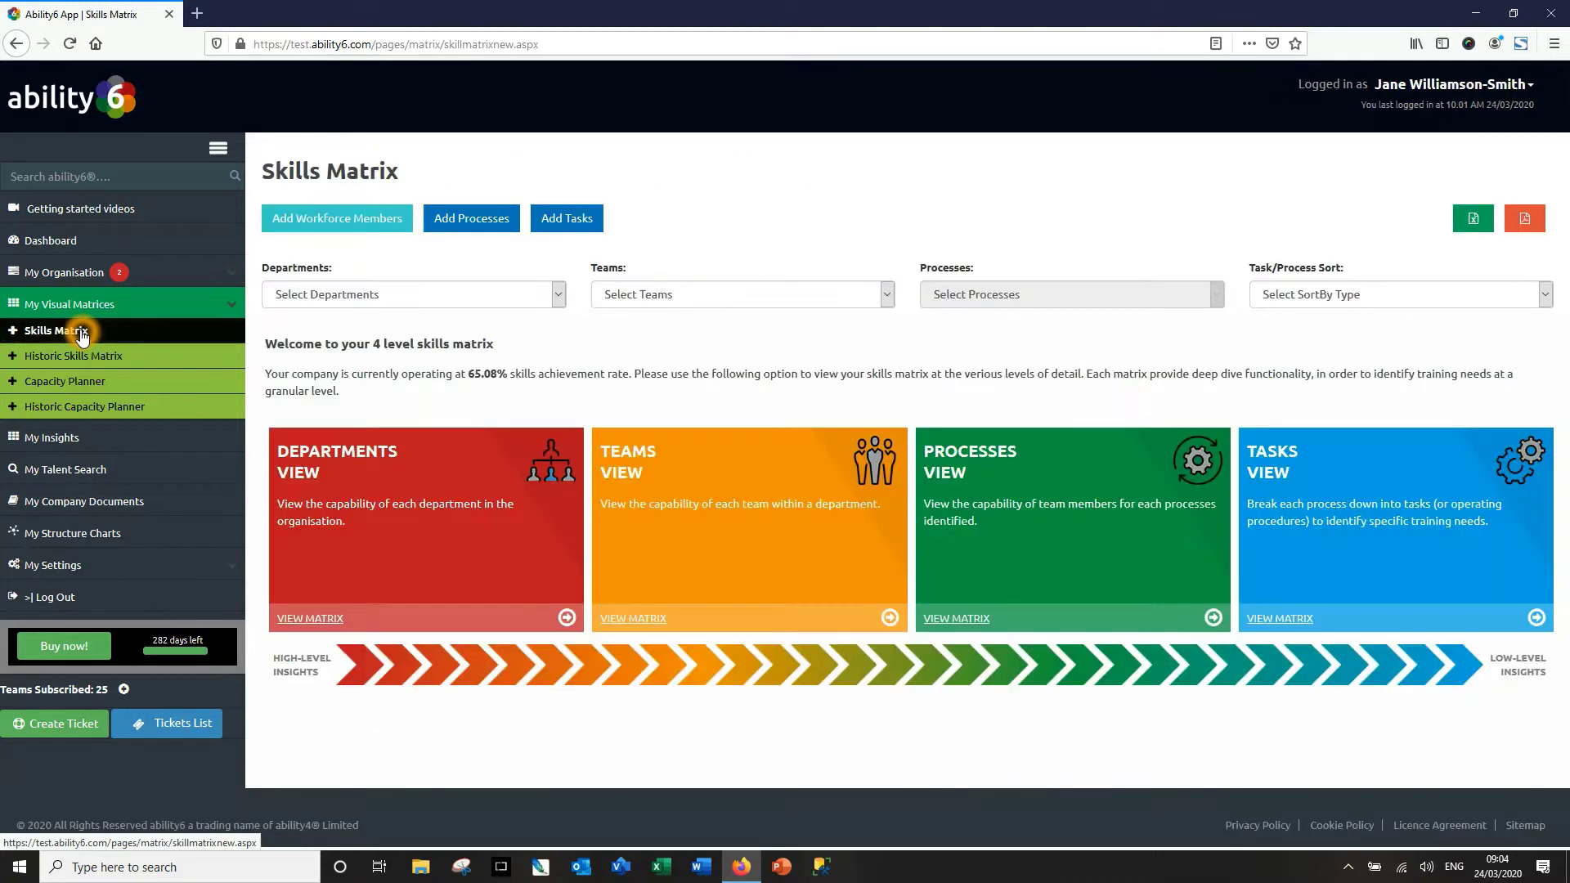
click(650, 296)
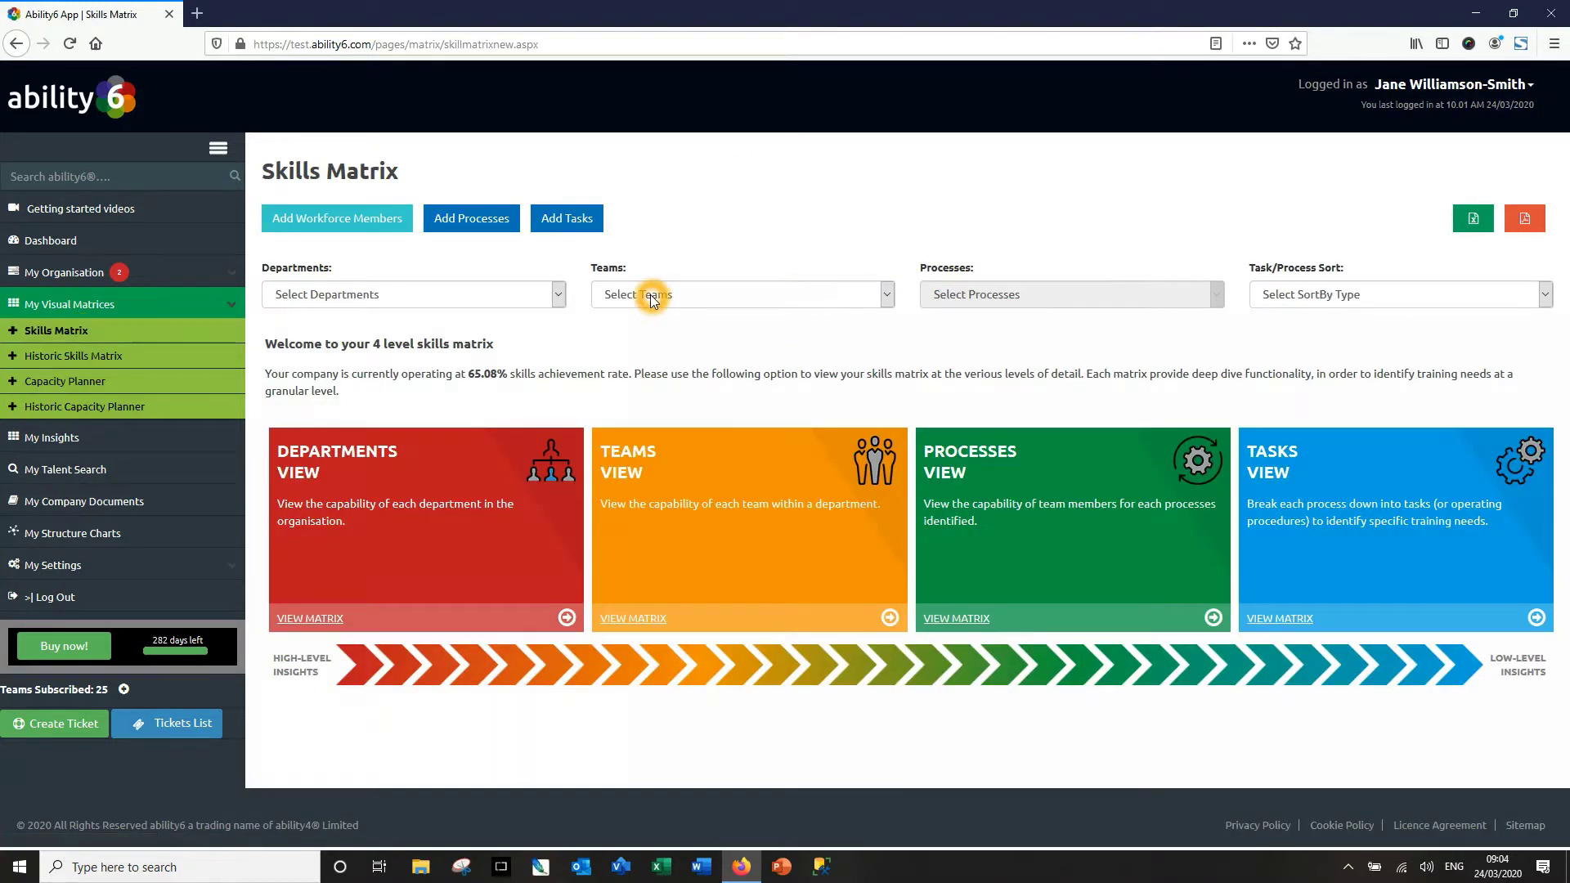
click(654, 341)
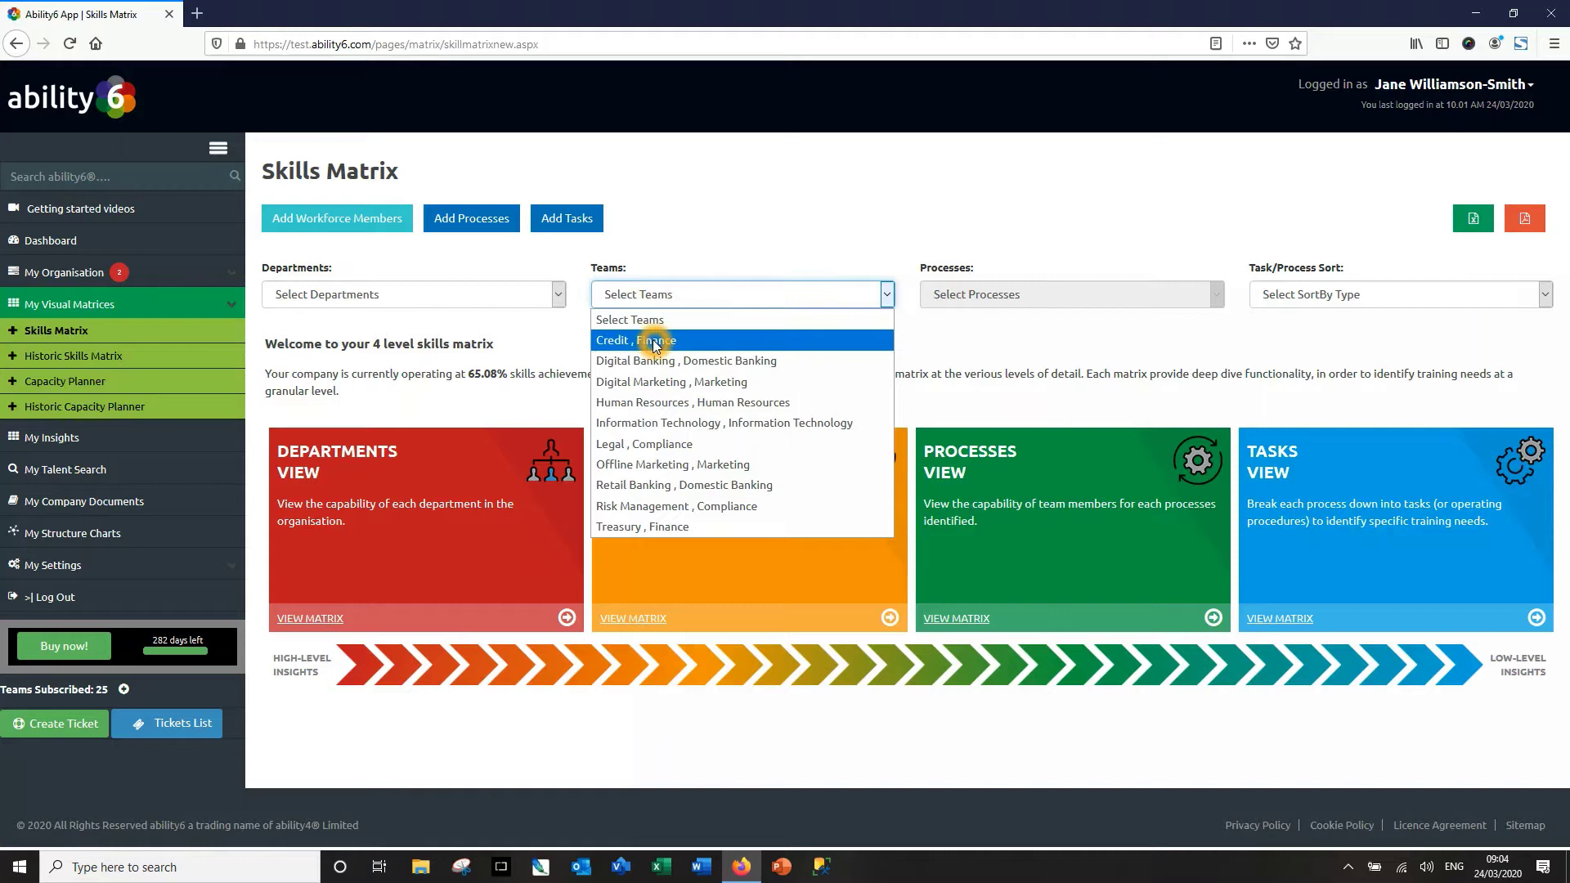
click(1087, 474)
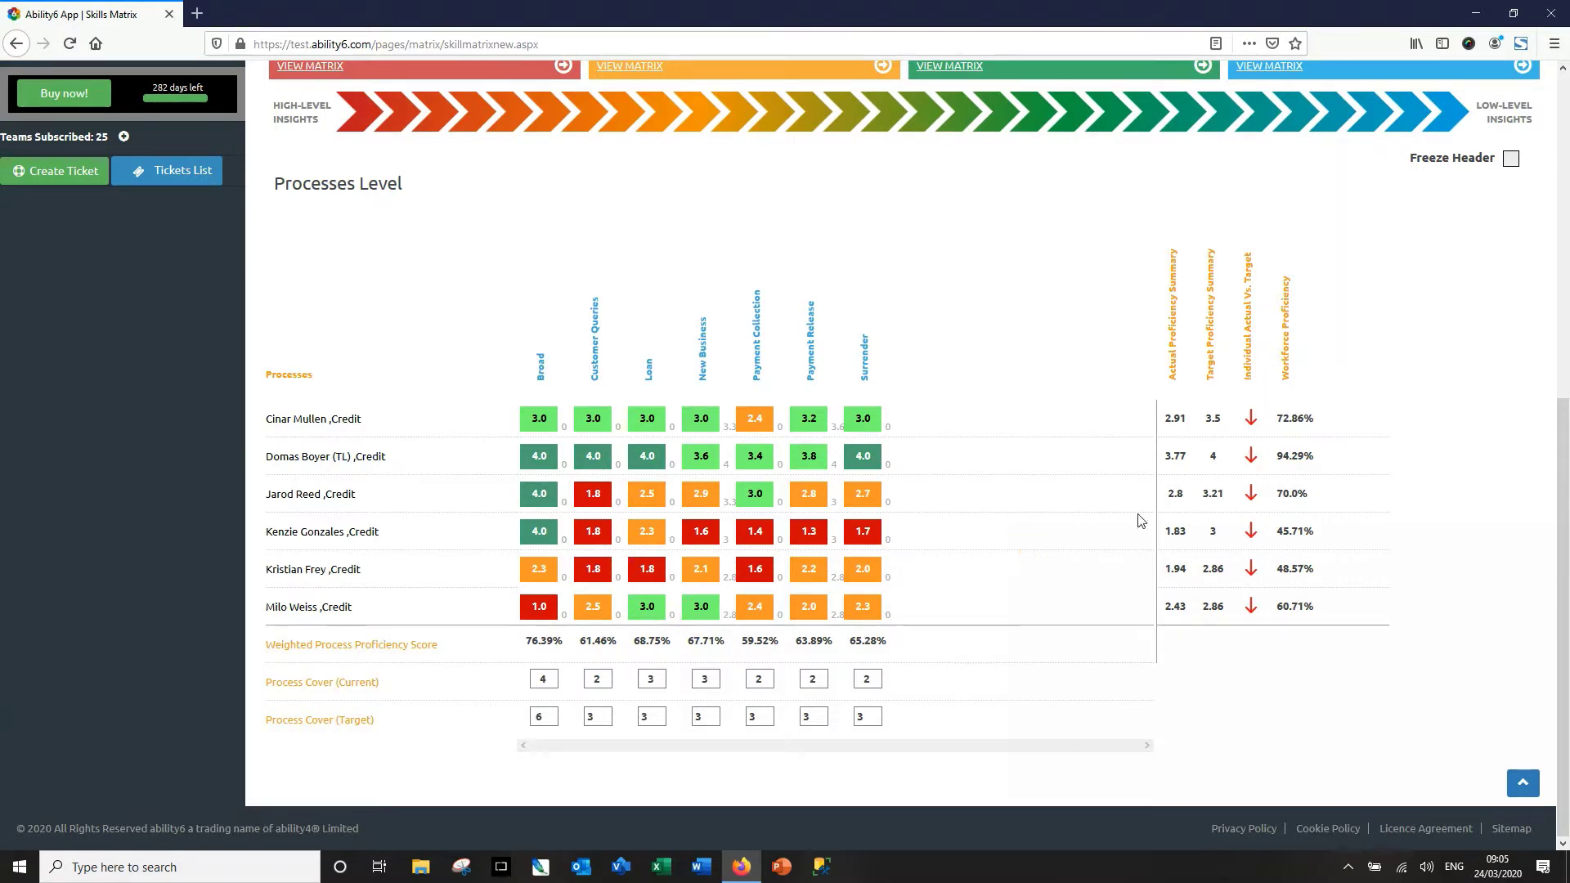
scroll(899, 490, up, 6)
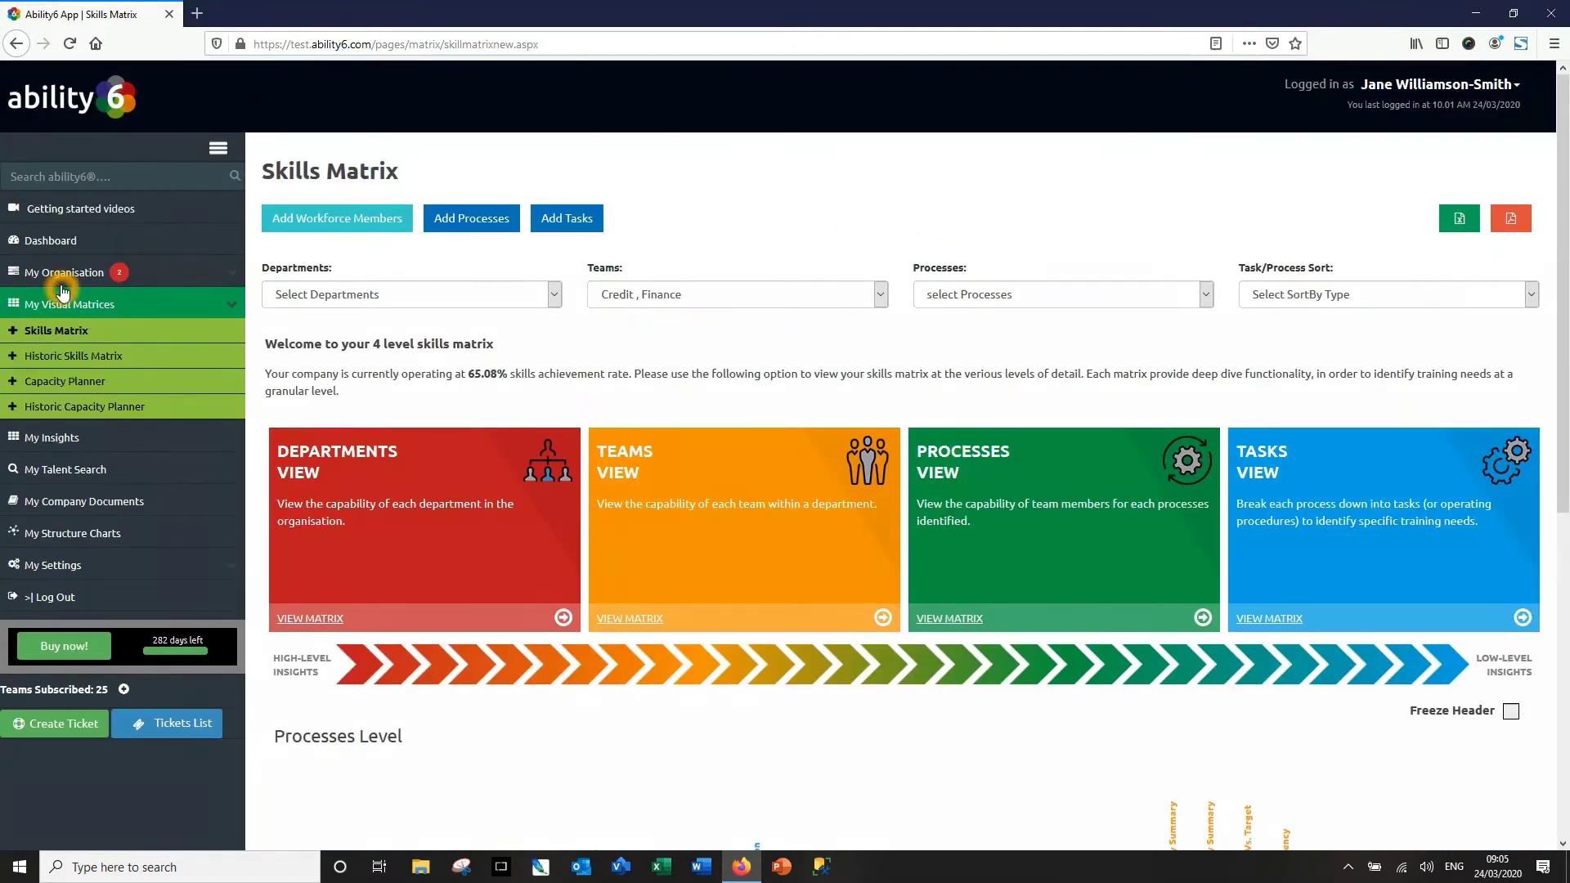
- Browse the organisation's Departments and Teams lists
click(66, 276)
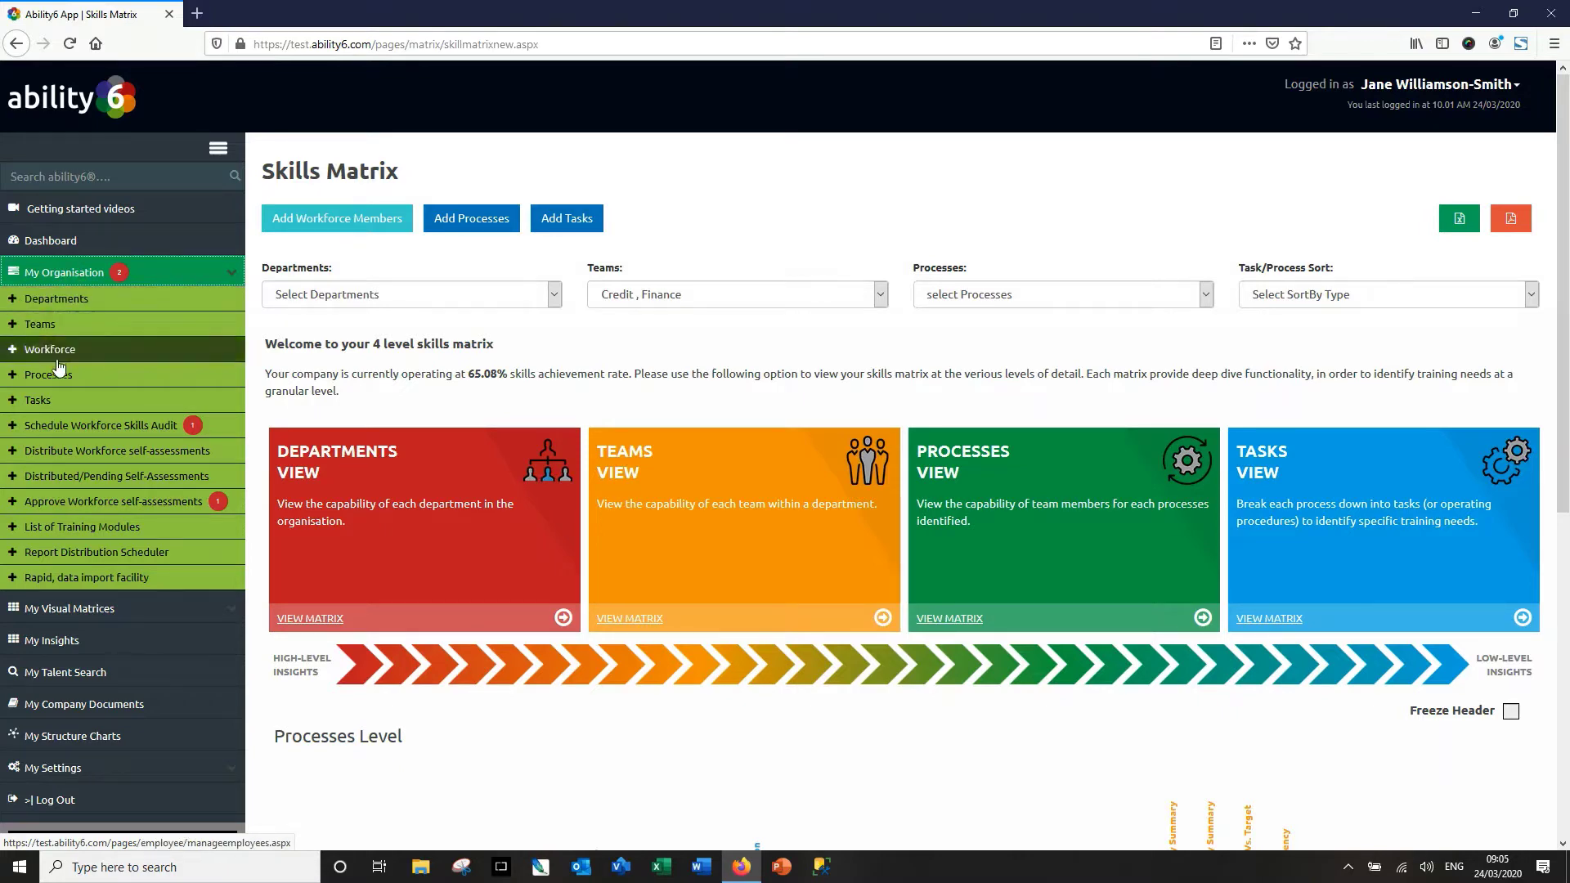
click(70, 301)
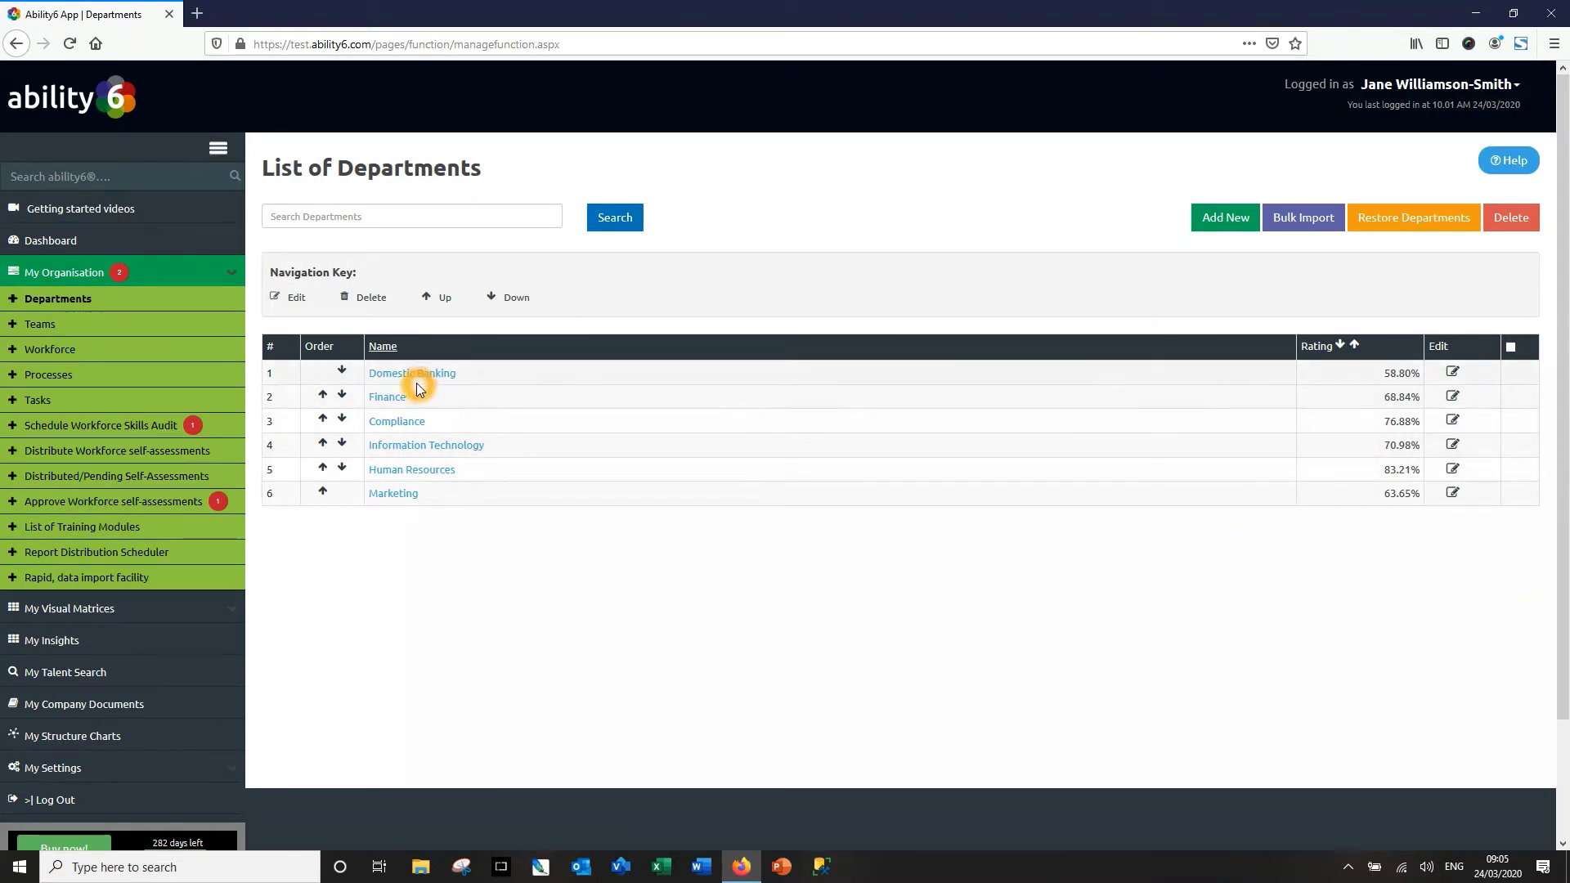
click(62, 327)
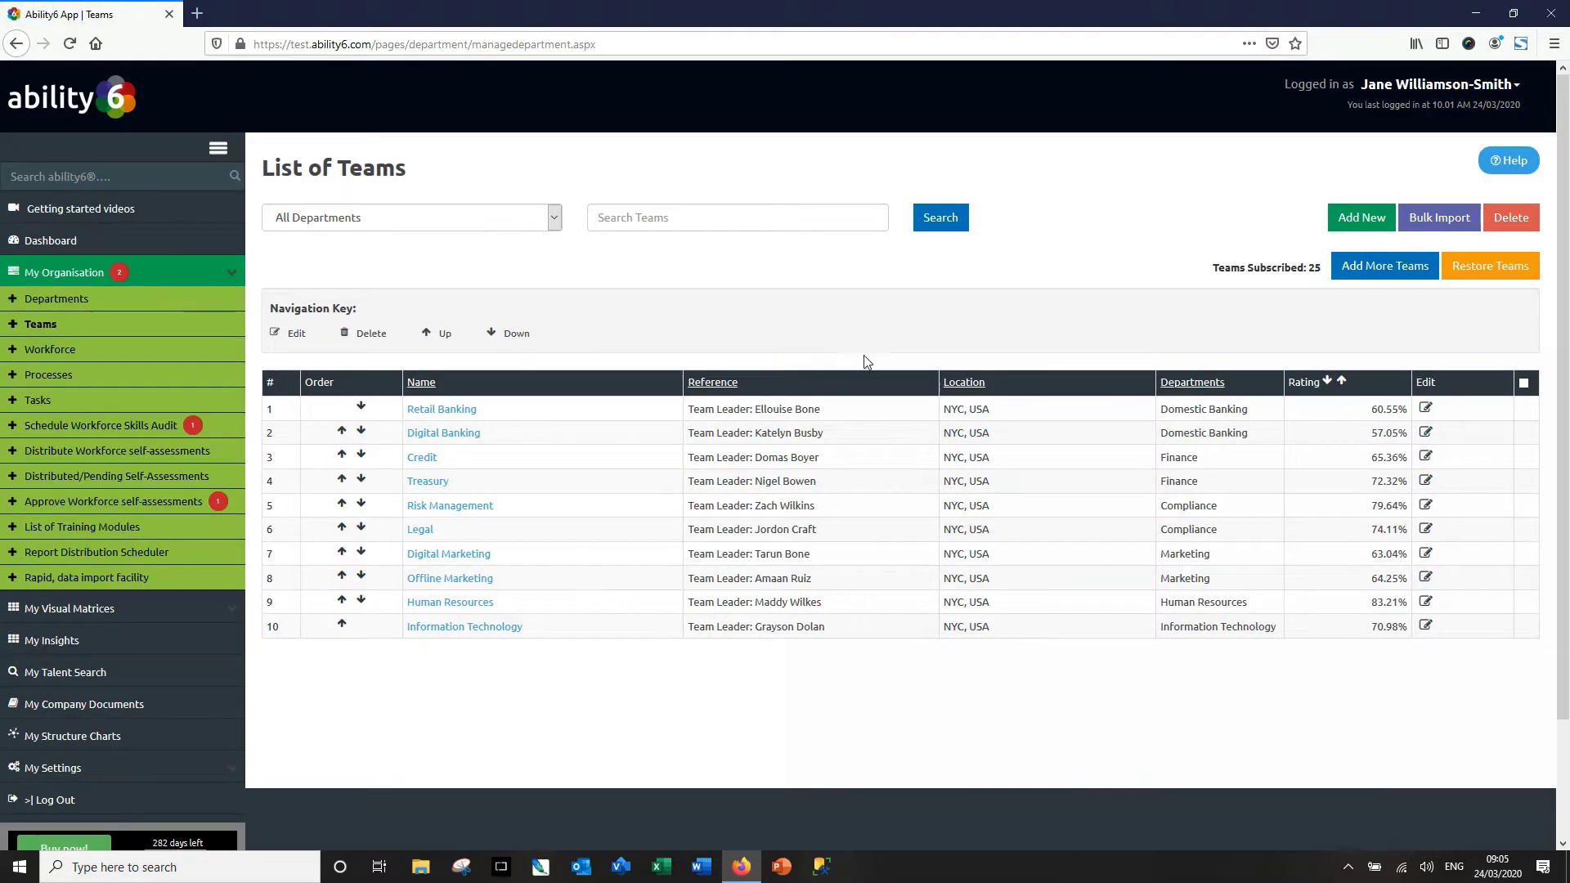
- Open the Workforce list and scroll through members' roles, teams, review status and ratings
click(61, 351)
click(326, 313)
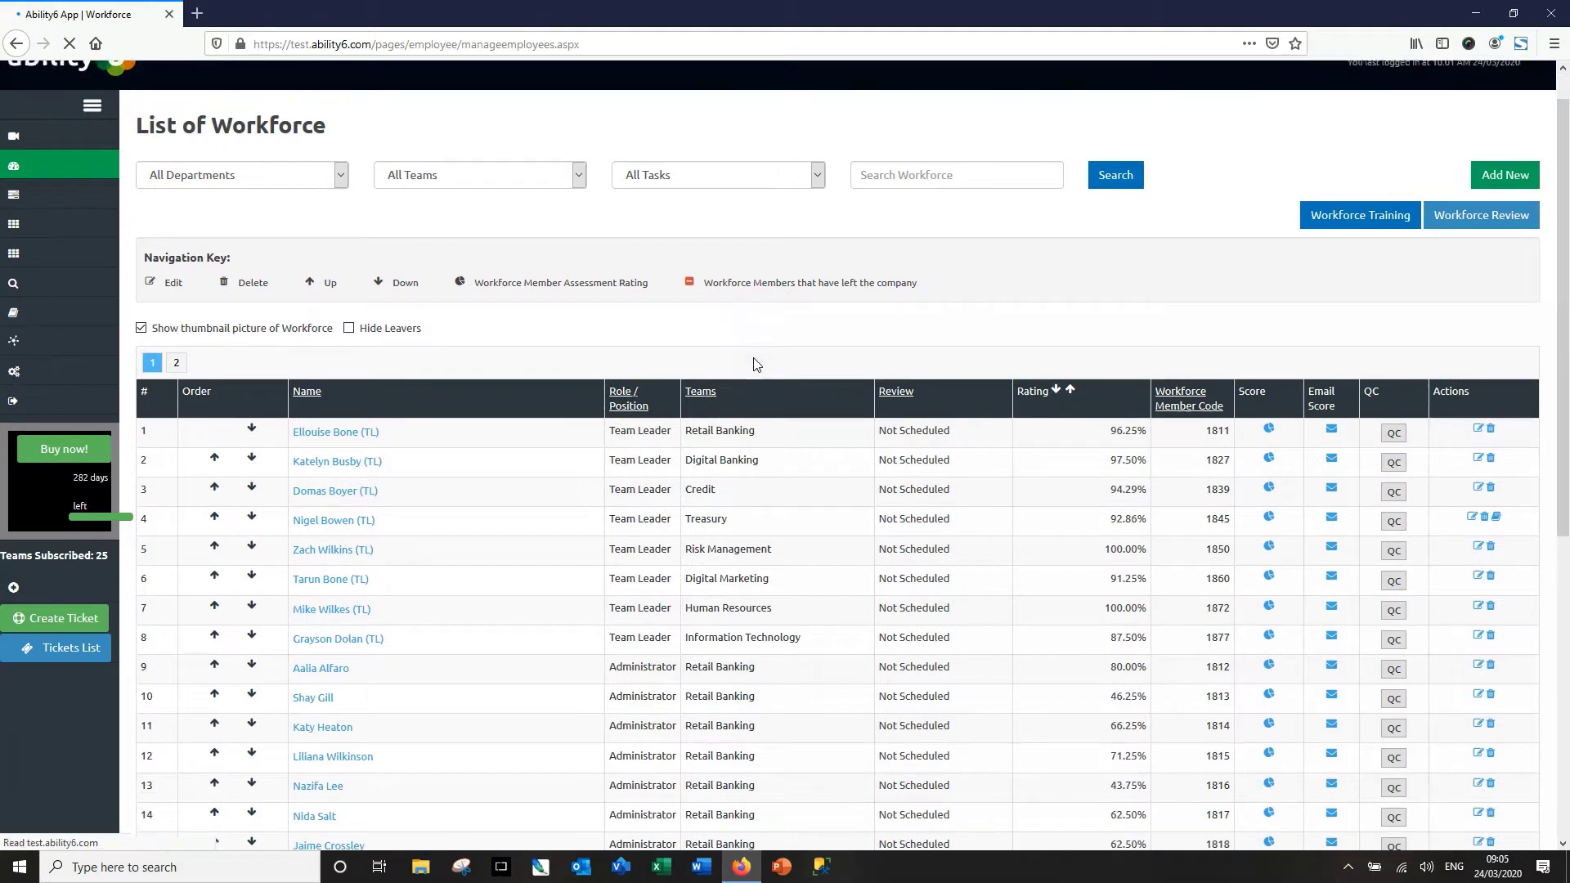
click(831, 406)
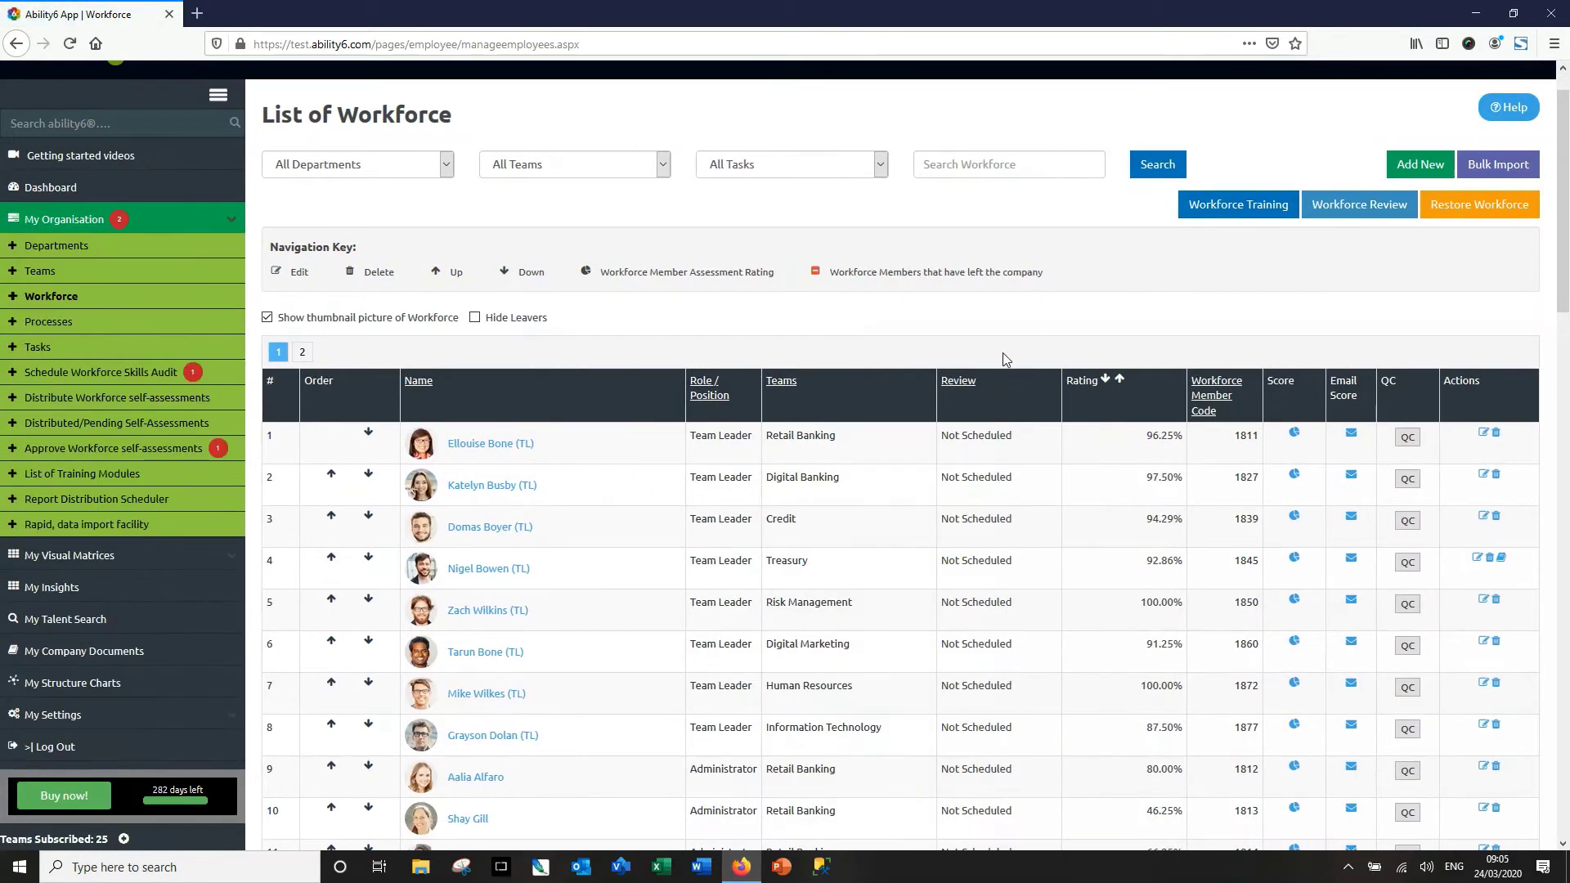
click(1005, 359)
scroll(1001, 360, down, 8)
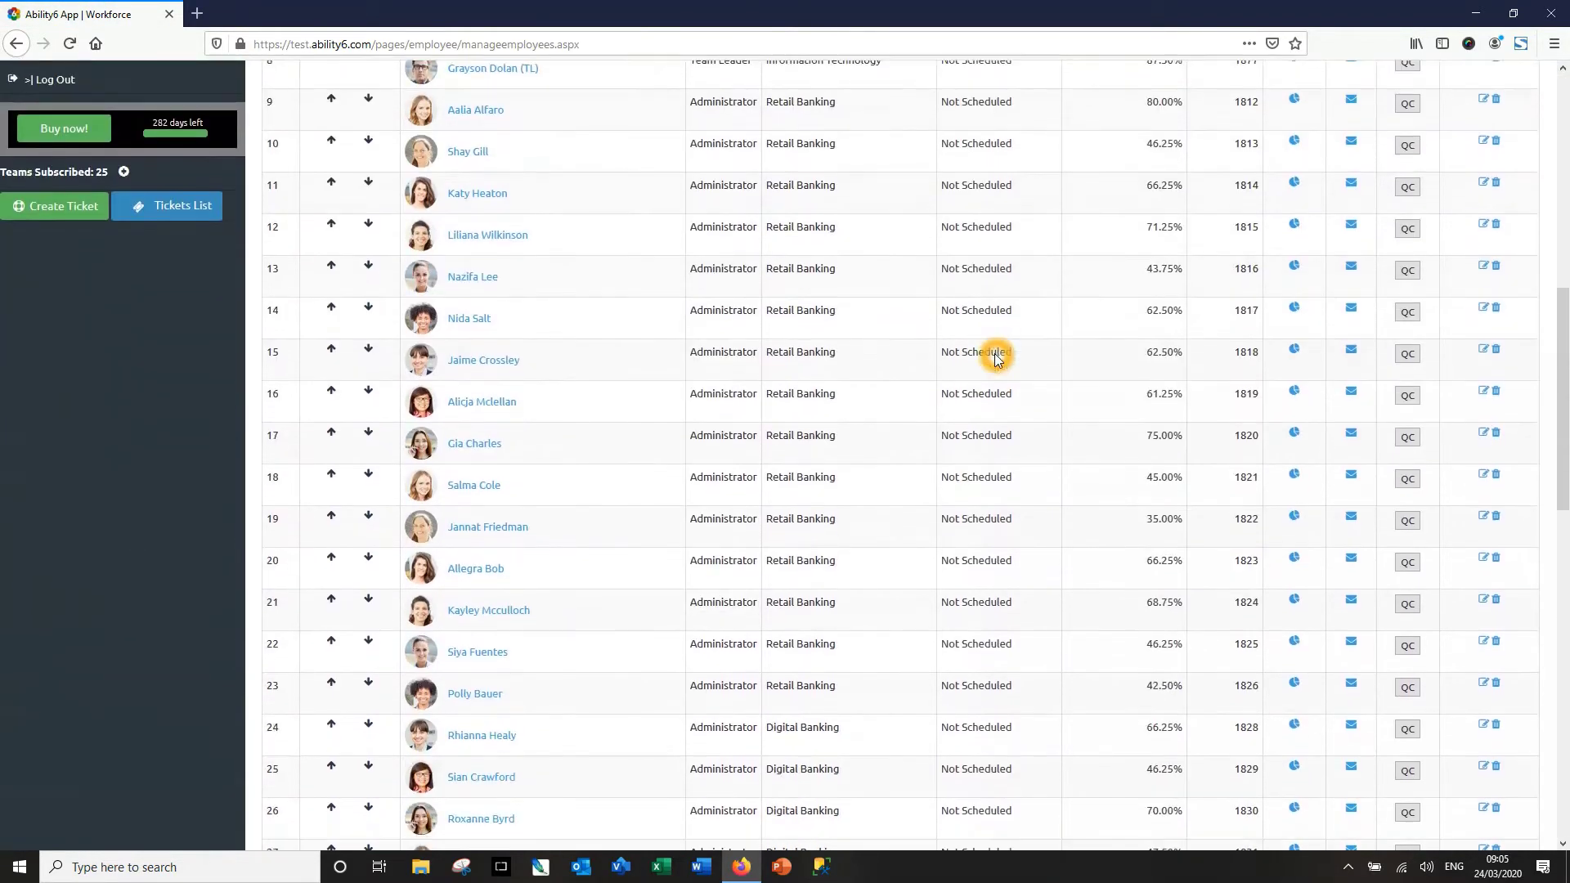
scroll(995, 357, down, 7)
scroll(994, 357, up, 9)
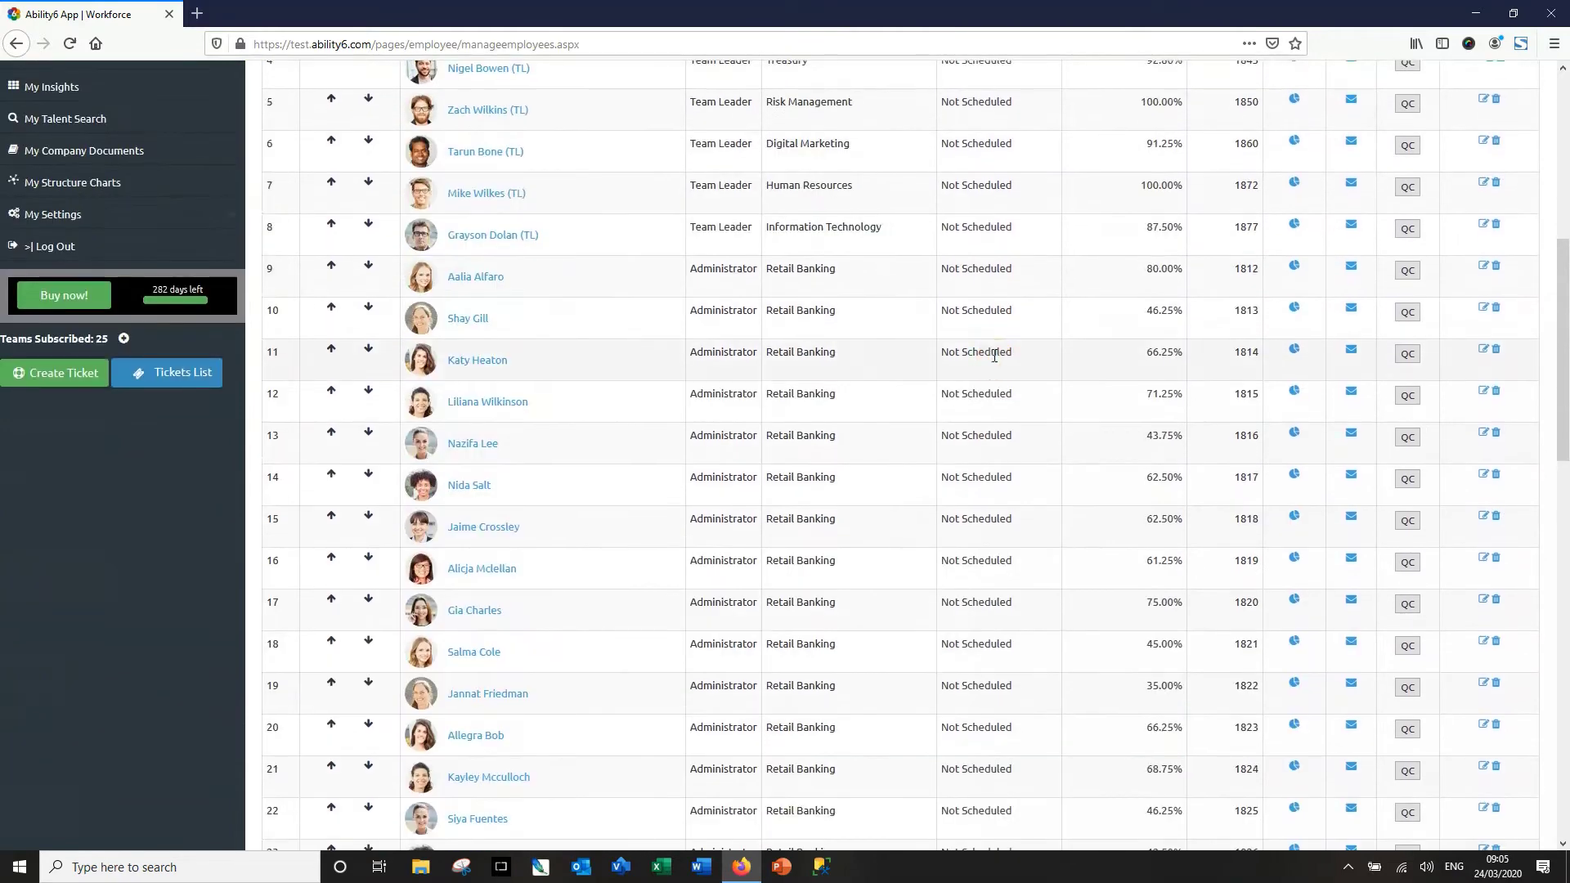
scroll(994, 357, up, 7)
click(995, 360)
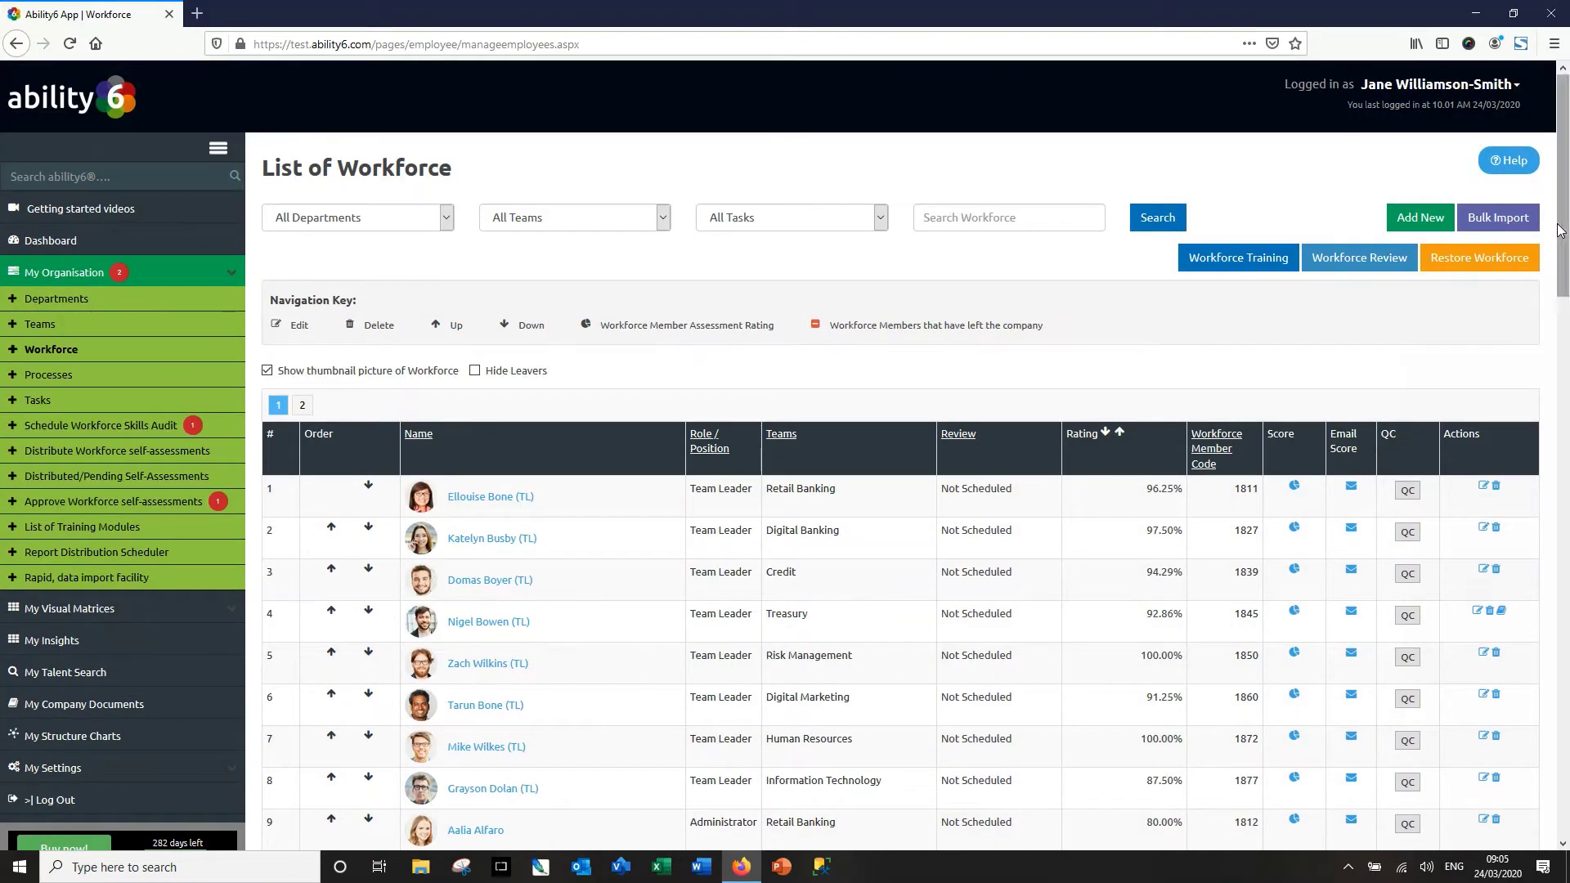
- Download the Tasks bulk-import template and open Tasks.xlsx in Excel
click(1497, 225)
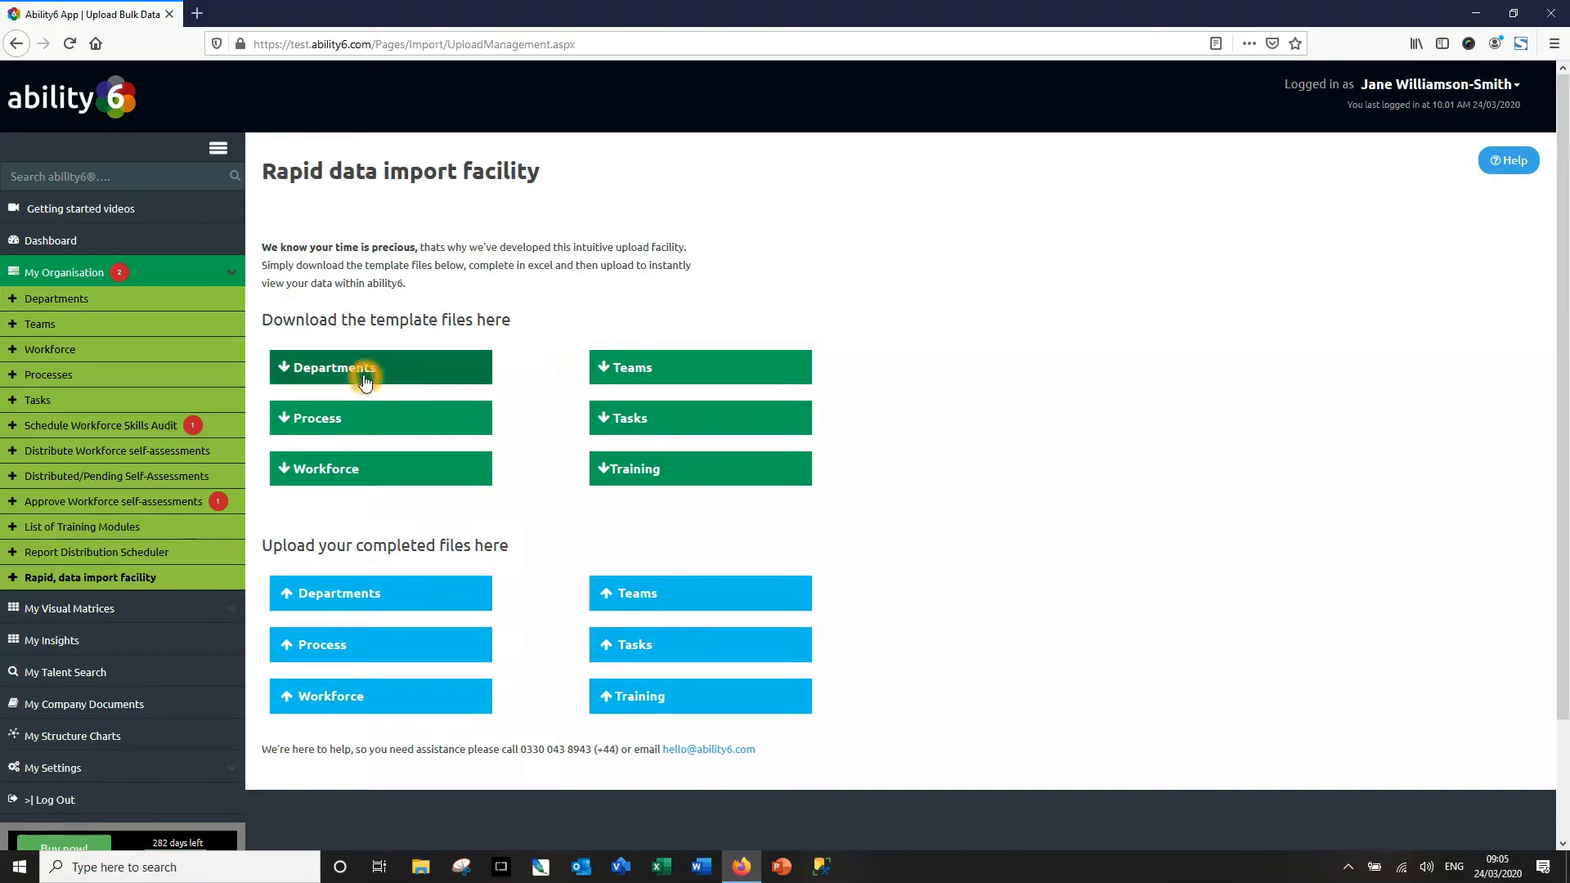
click(652, 424)
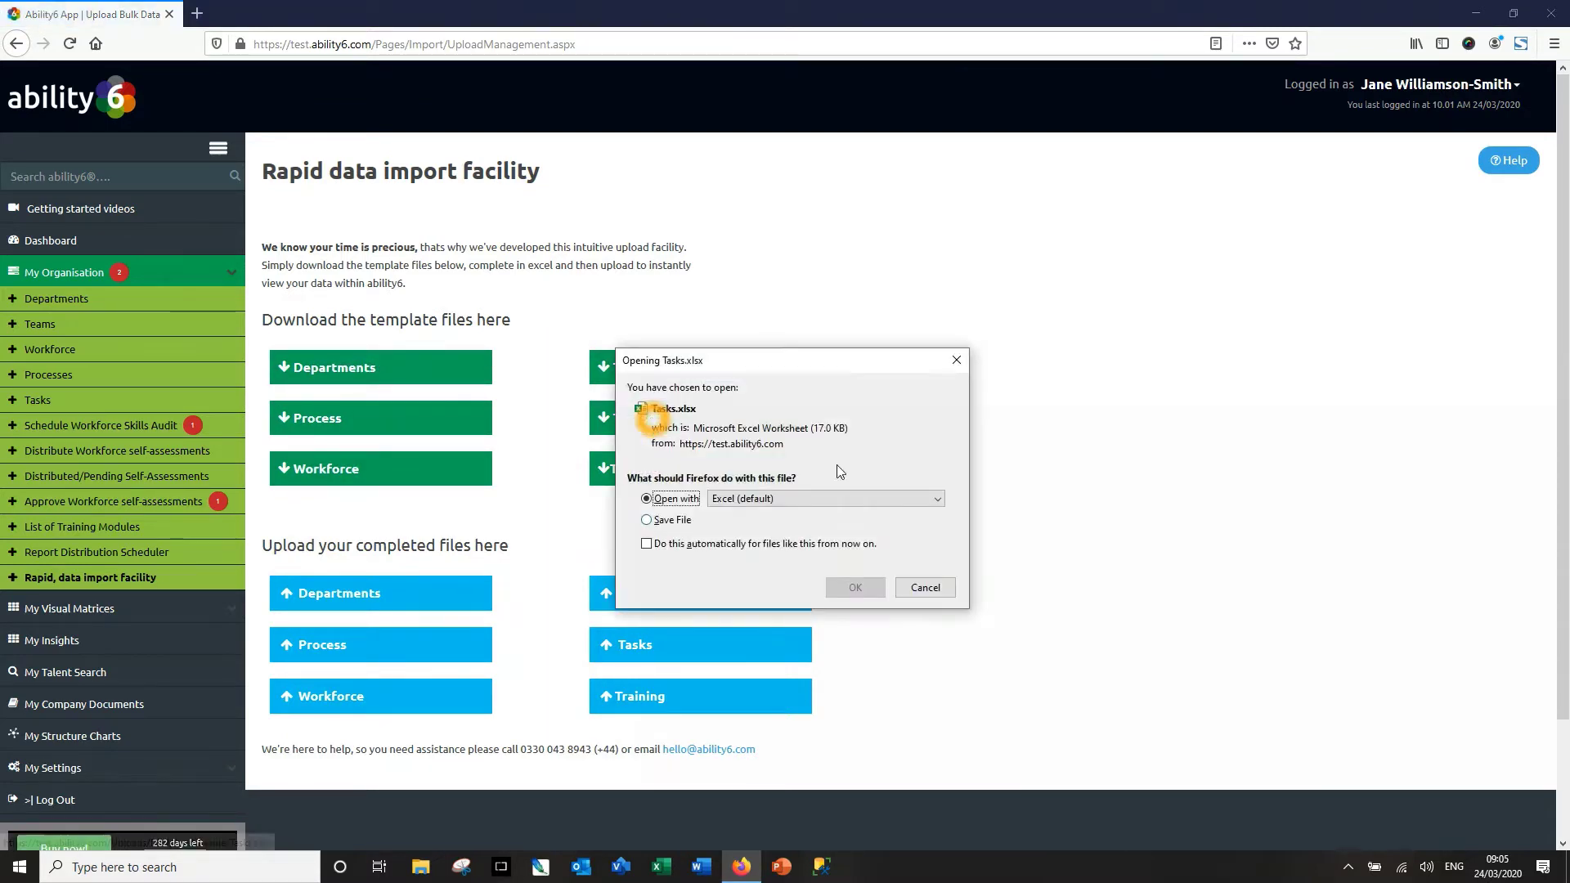
click(872, 574)
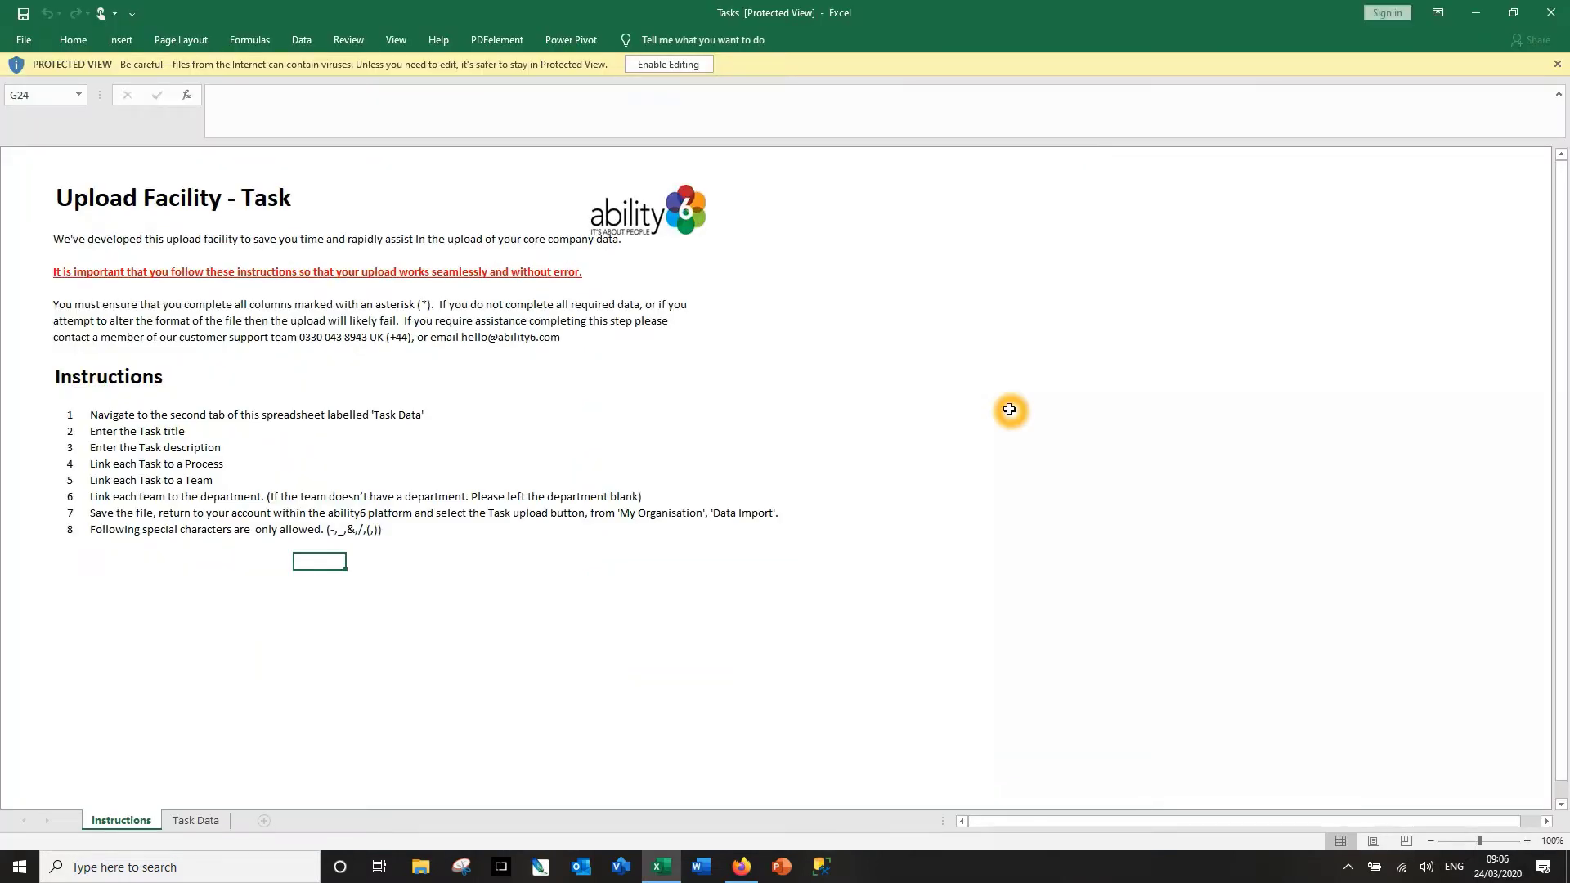
- Switch to the Task Data sheet of the Tasks template
click(220, 820)
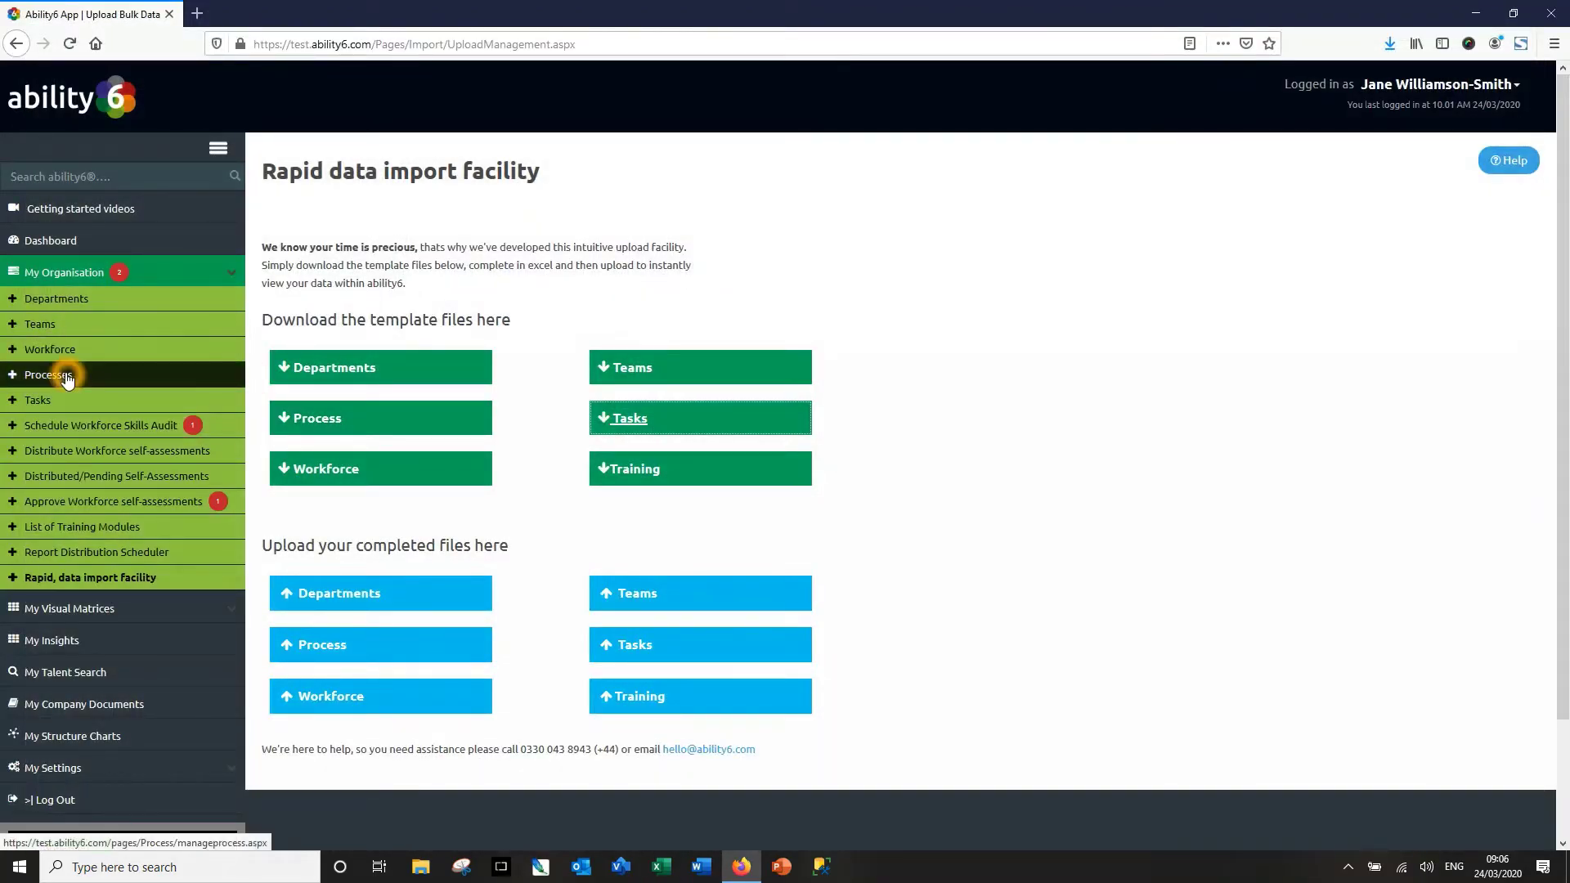
- Filter the Processes list to the Credit, Finance team's seven processes
click(67, 376)
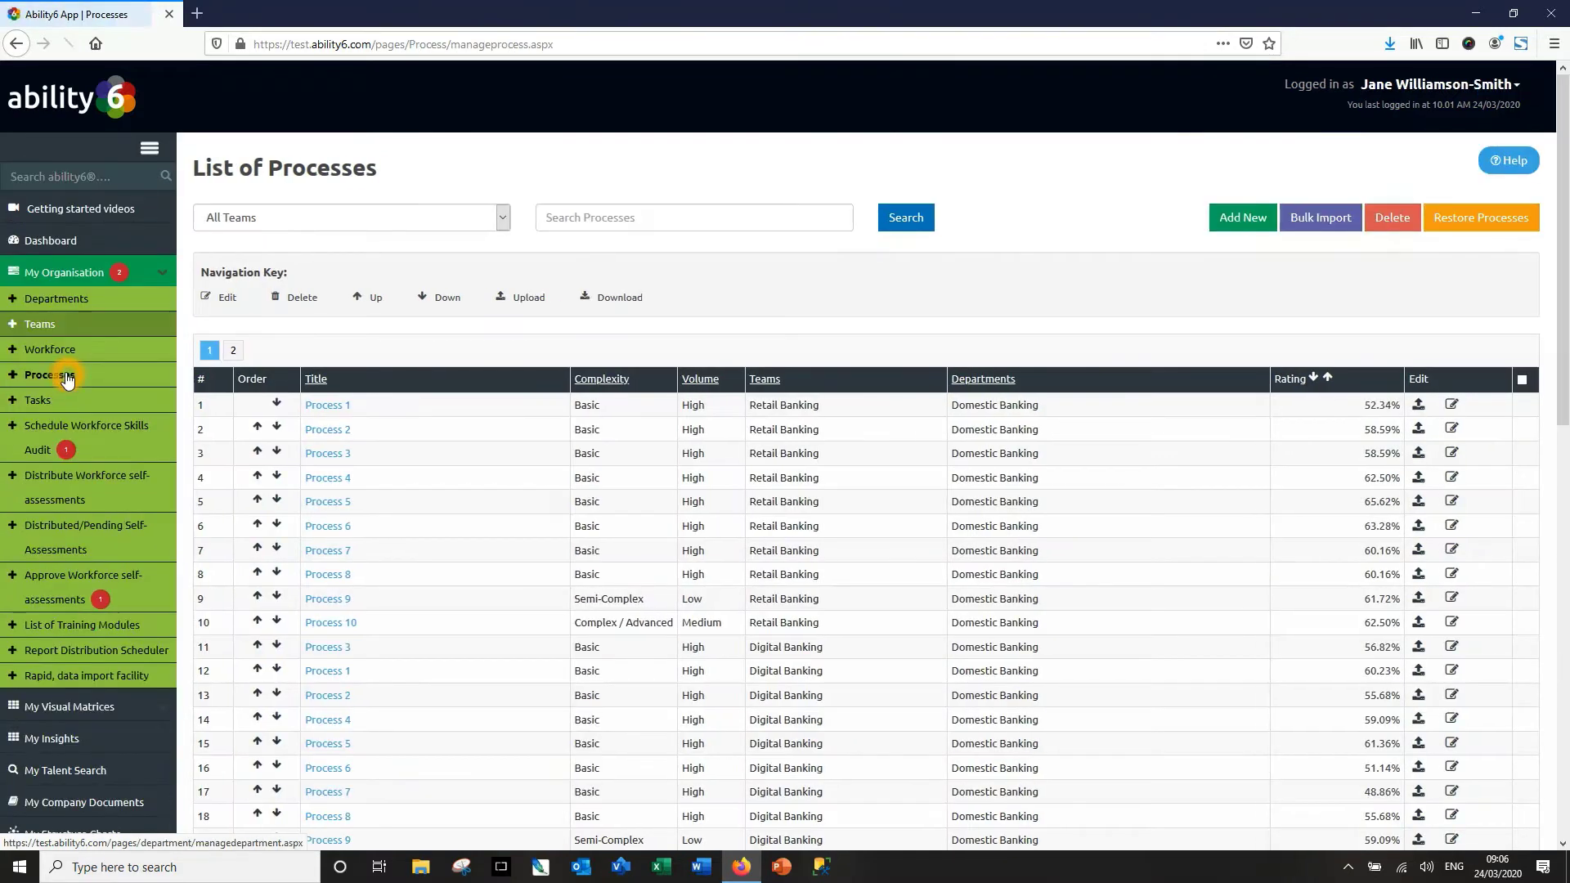
click(395, 214)
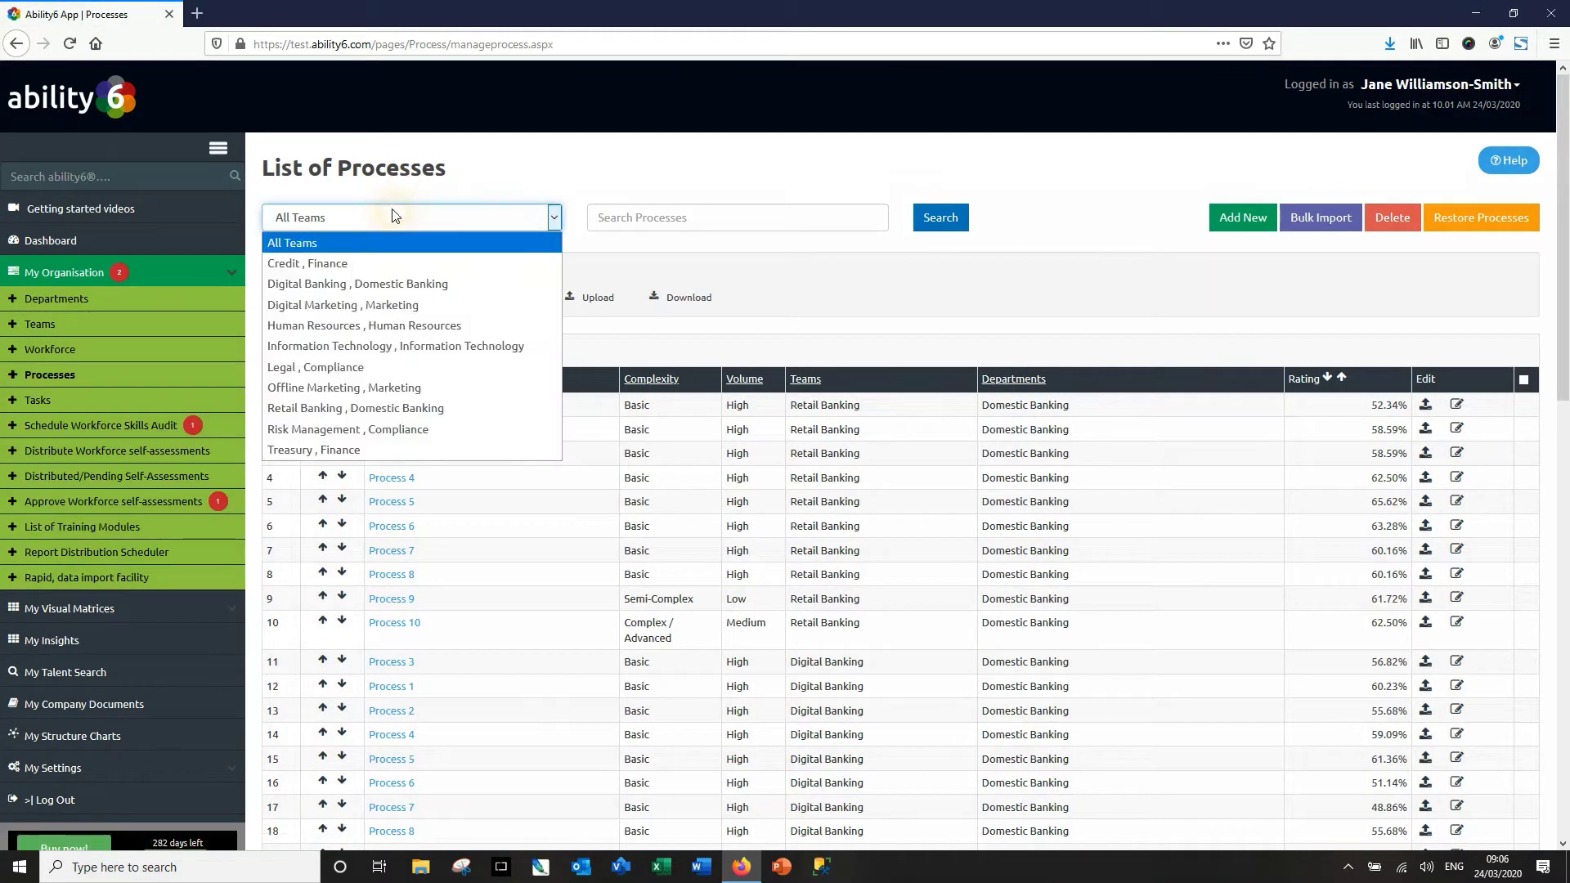
click(327, 262)
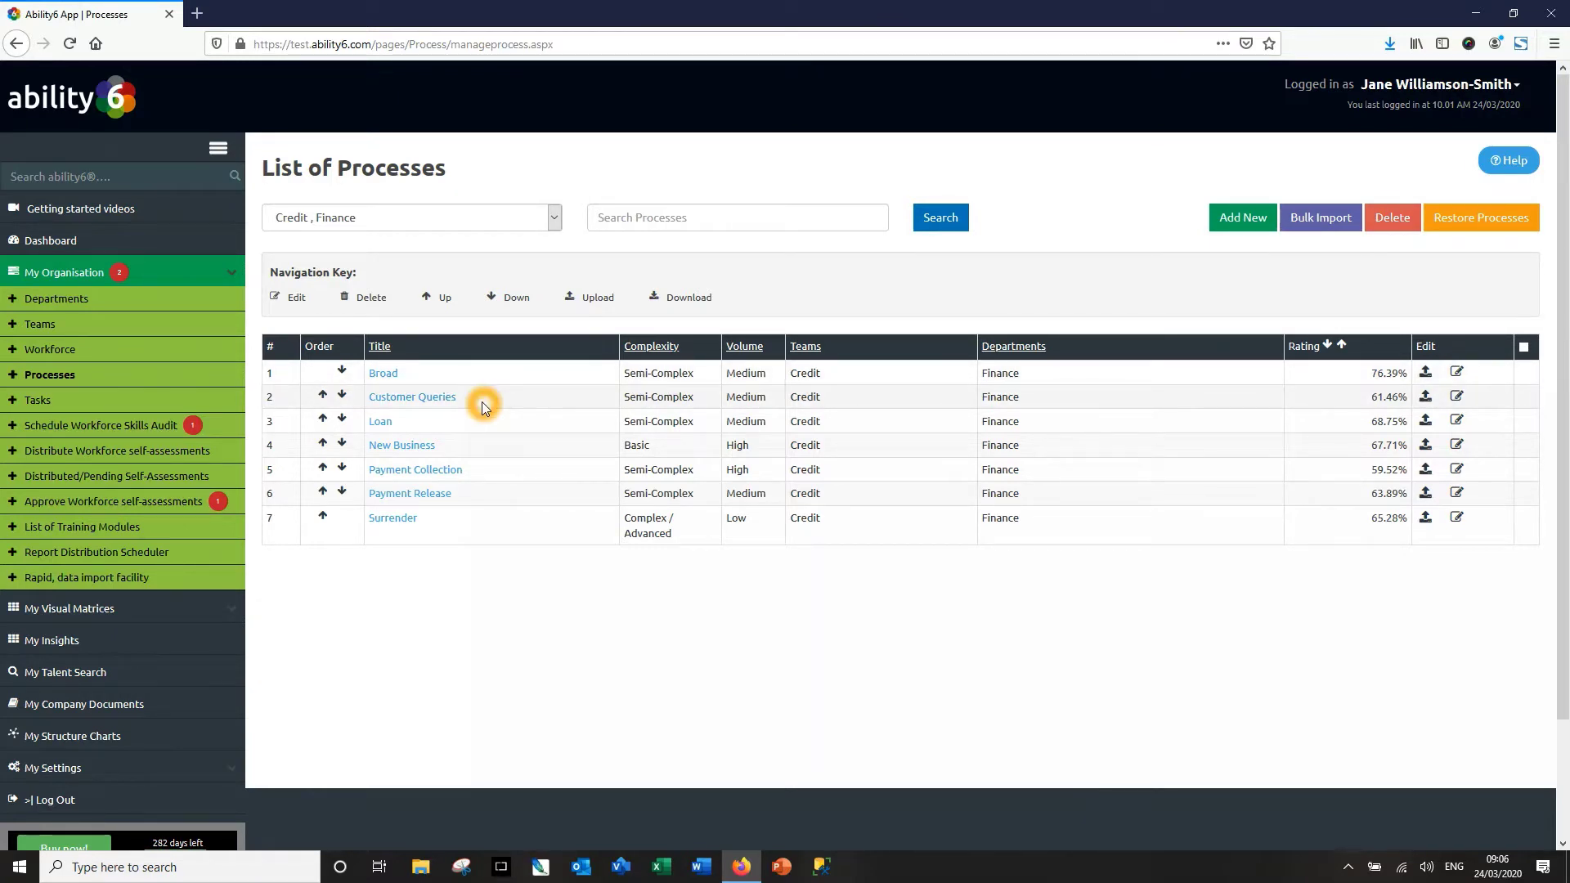
click(45, 408)
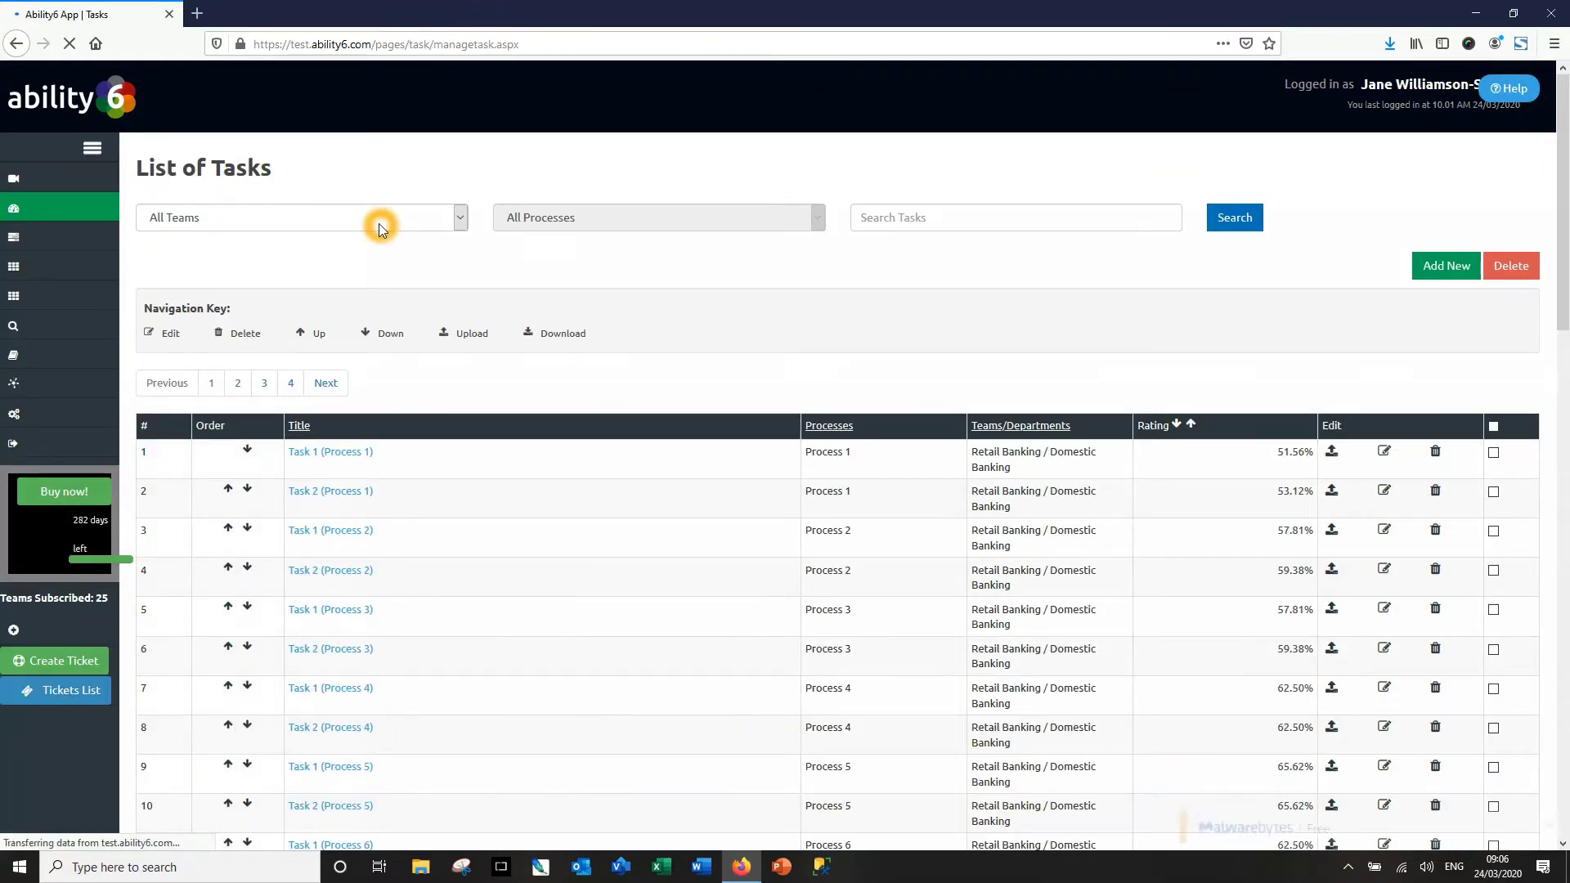
- Dismiss the Malwarebytes popup and filter the task list to Credit, Finance's 35 tasks
click(431, 217)
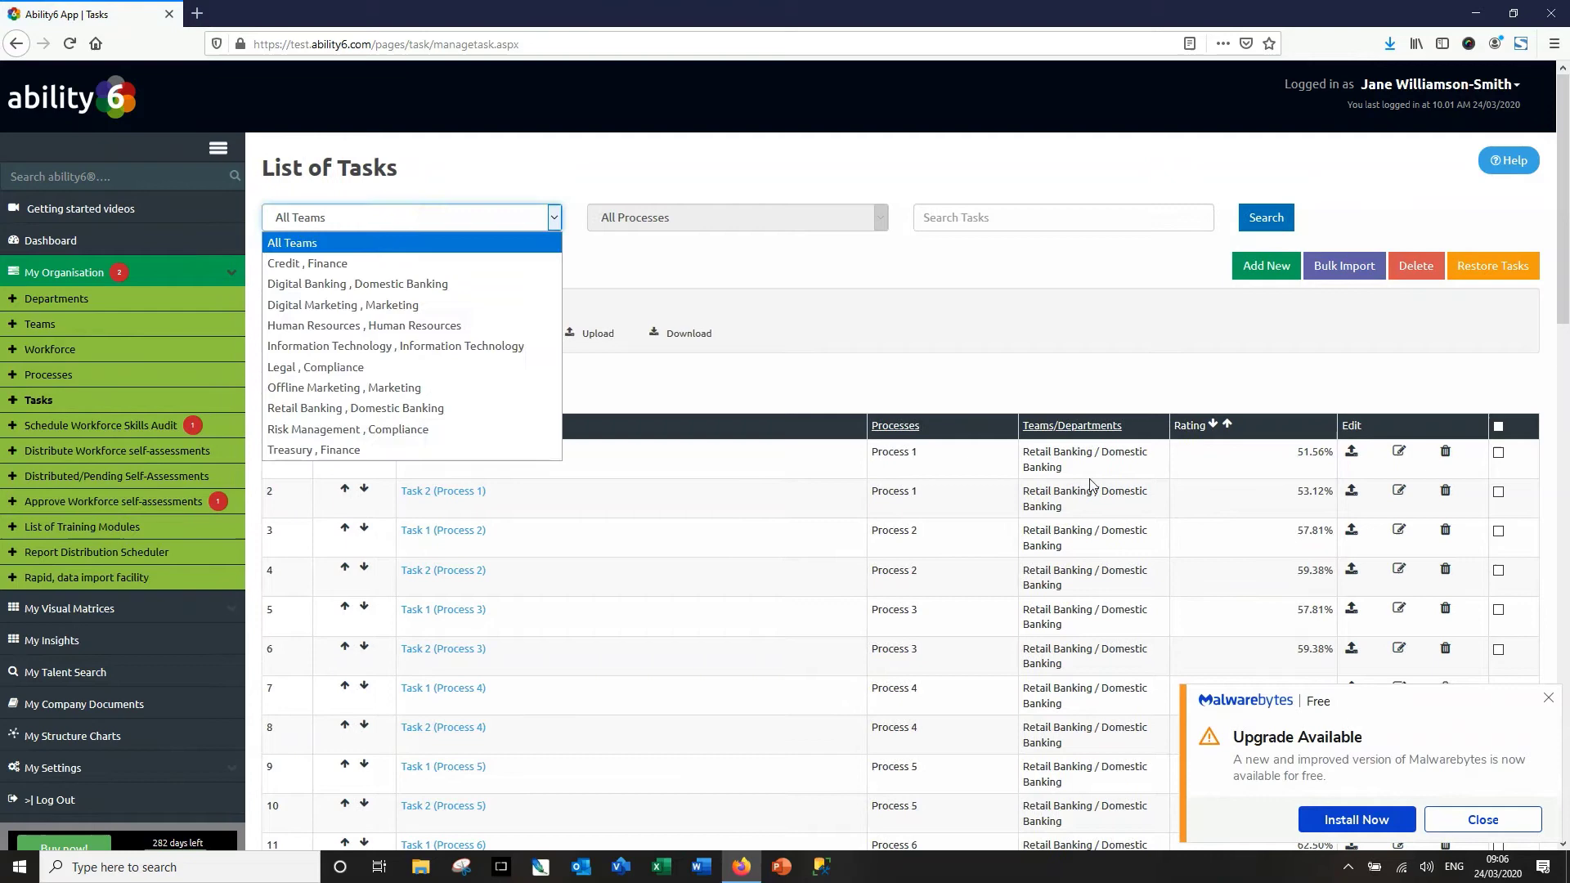
click(1548, 697)
click(311, 217)
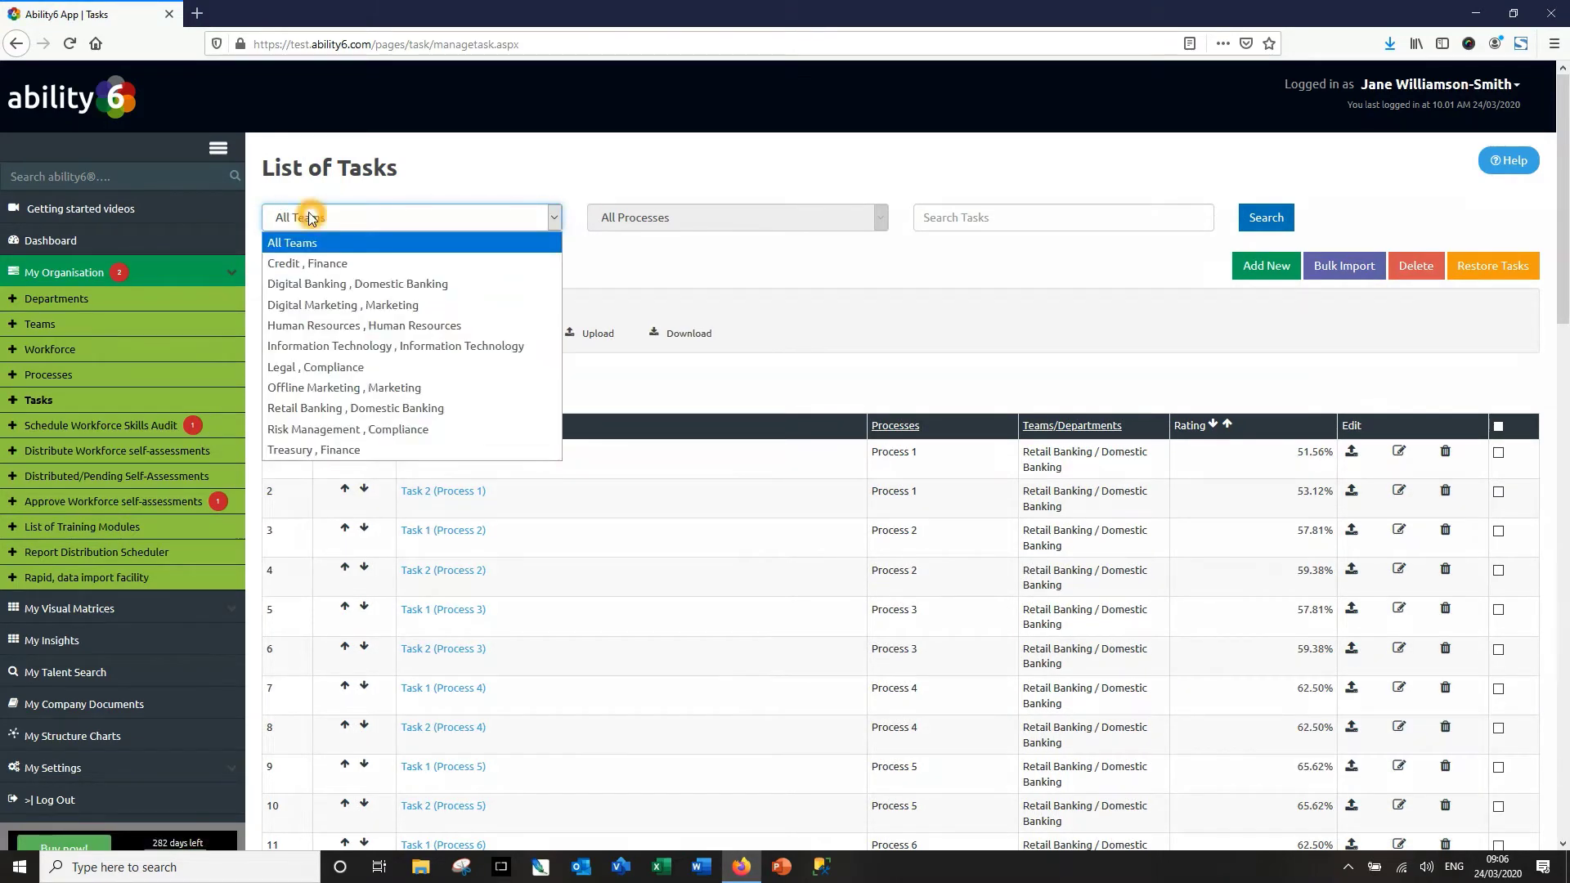
click(315, 264)
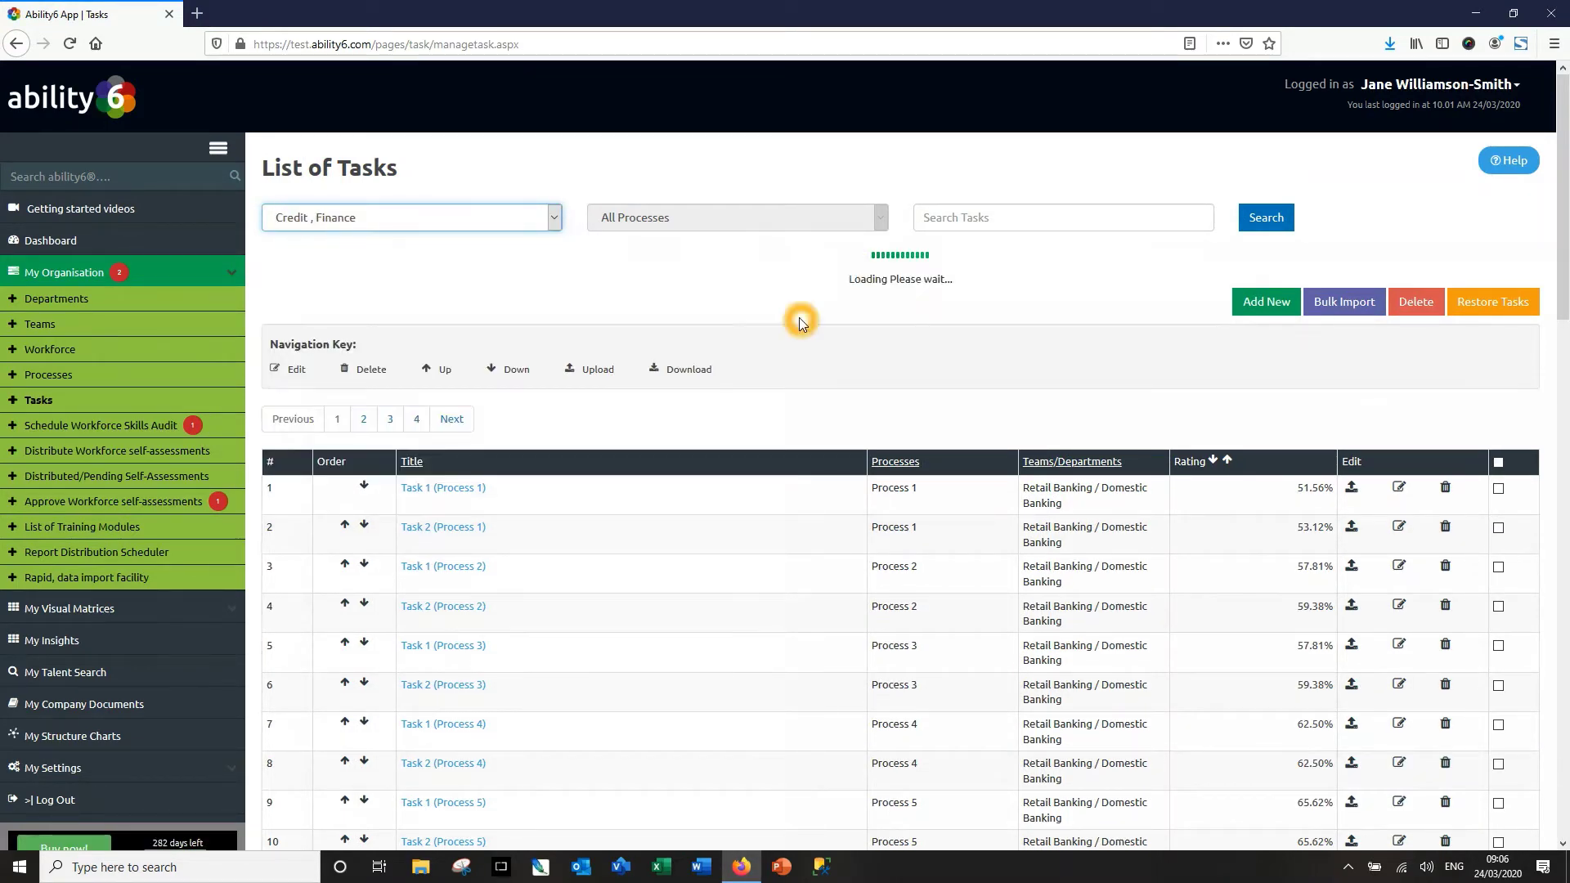
scroll(894, 345, down, 5)
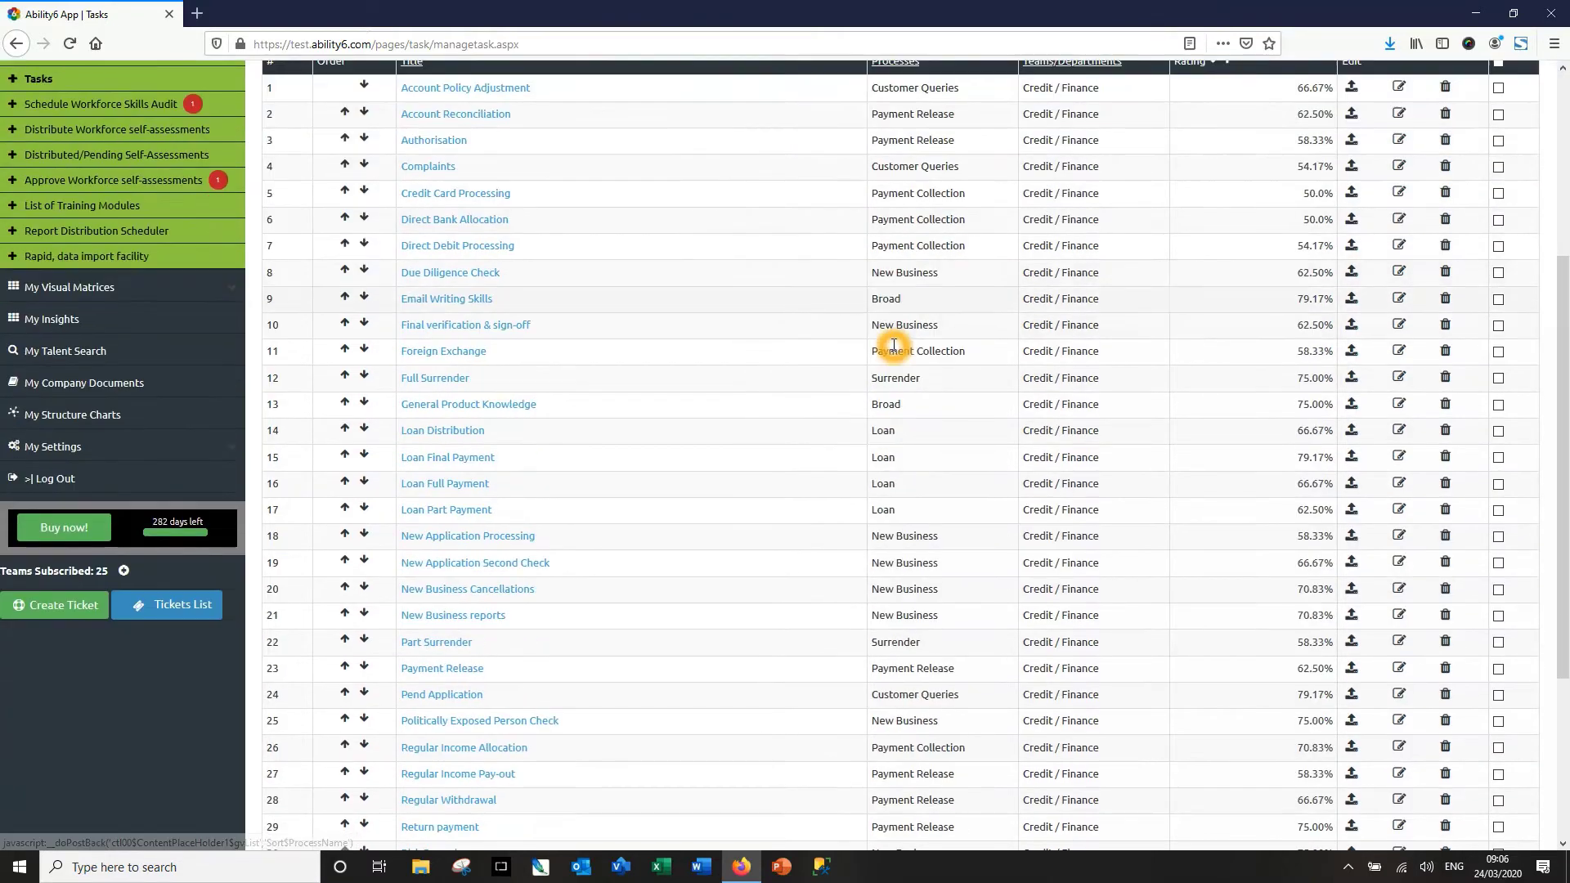
scroll(893, 346, down, 3)
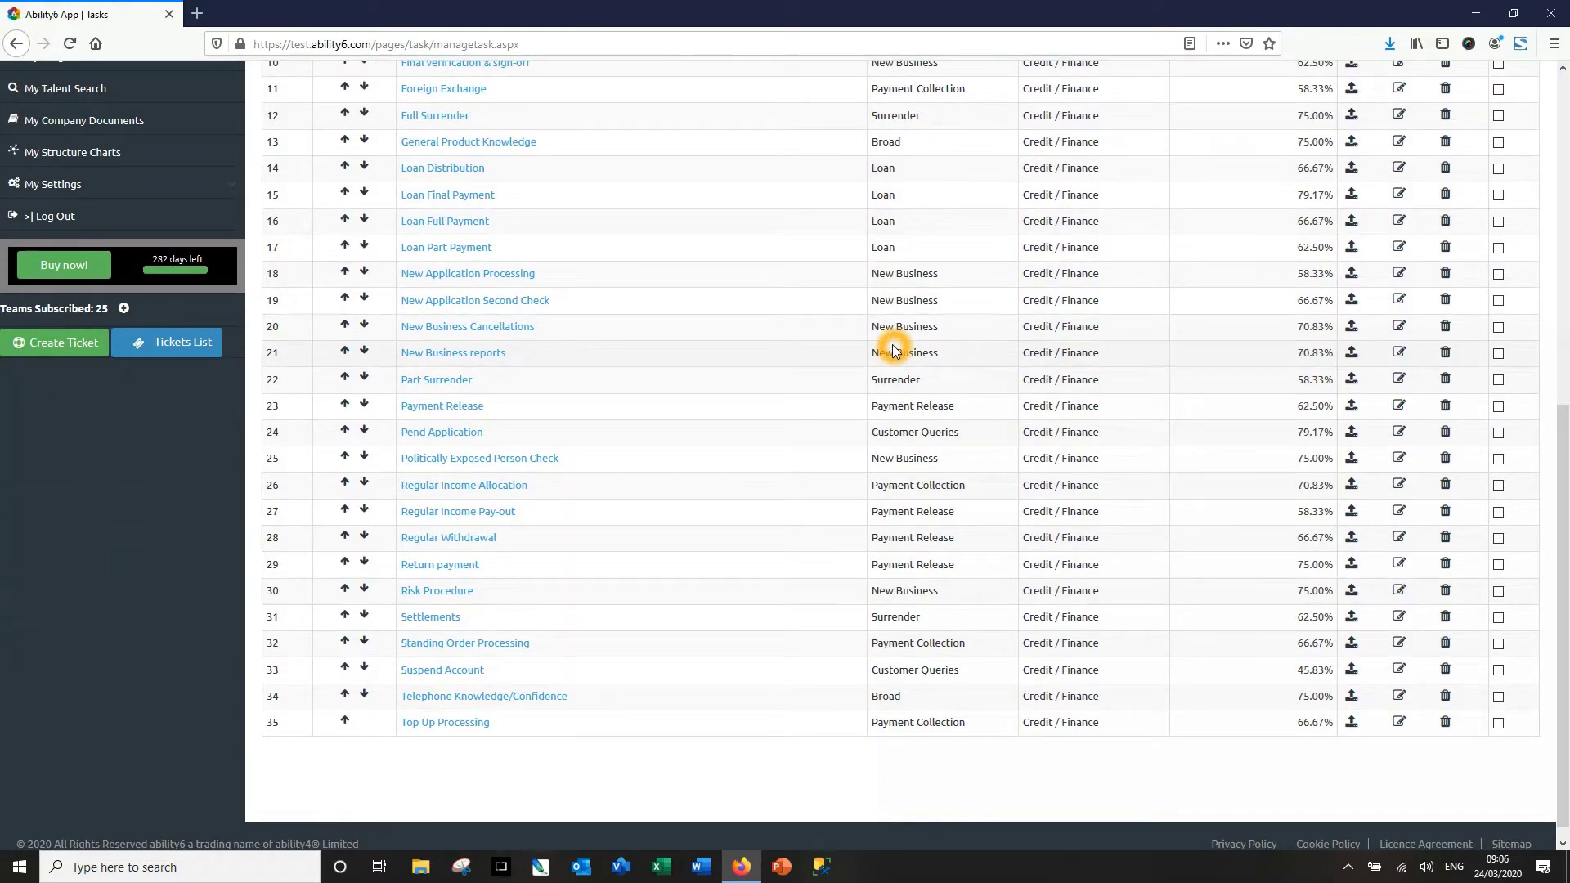
scroll(893, 350, up, 7)
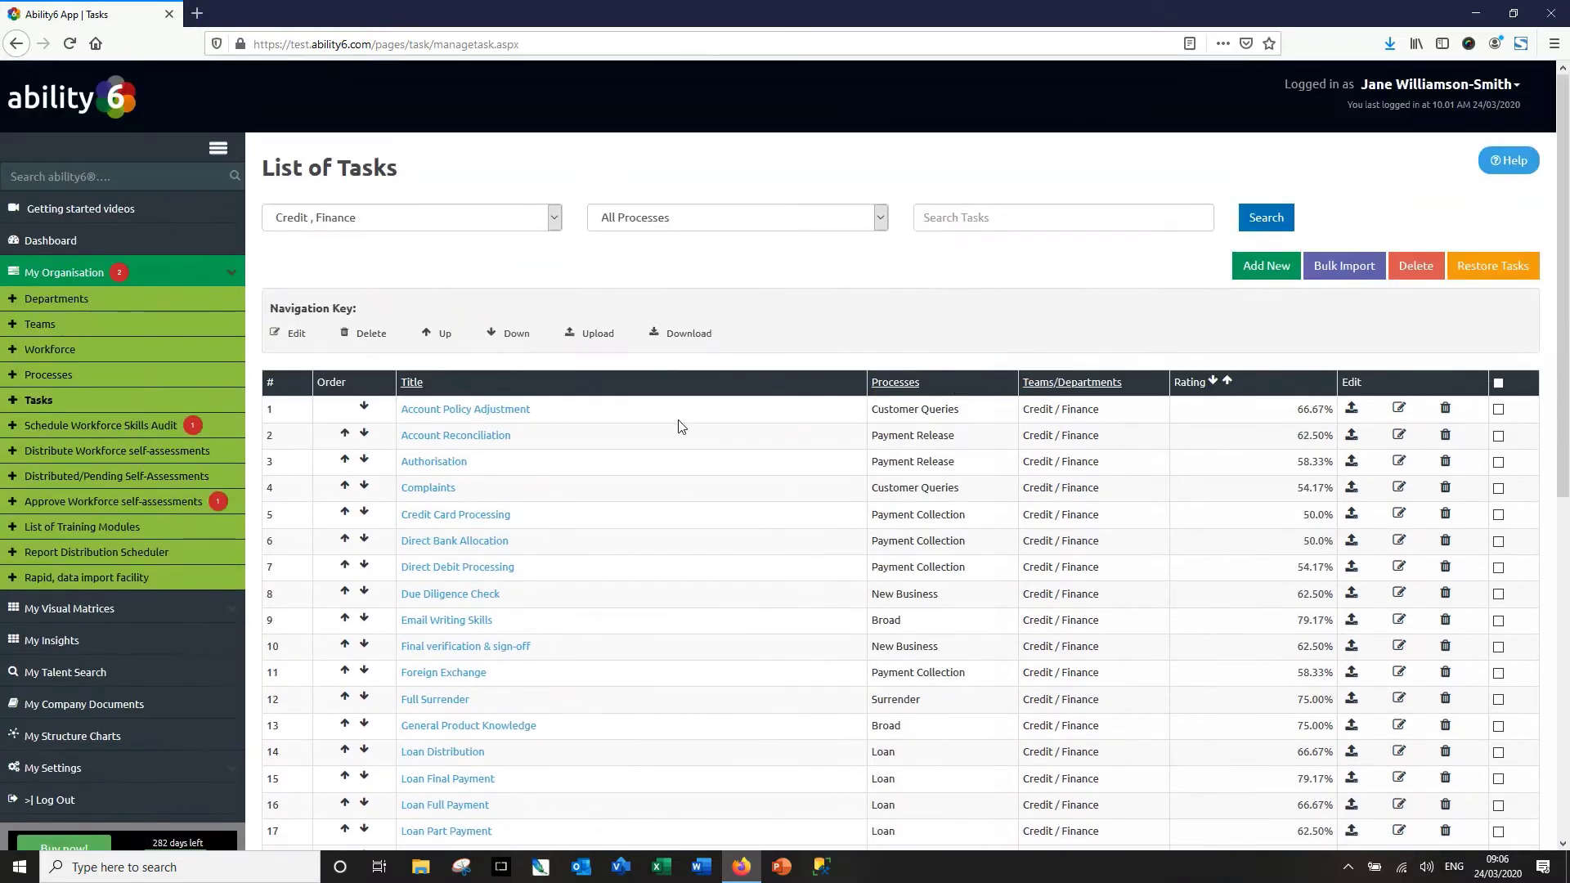
click(491, 413)
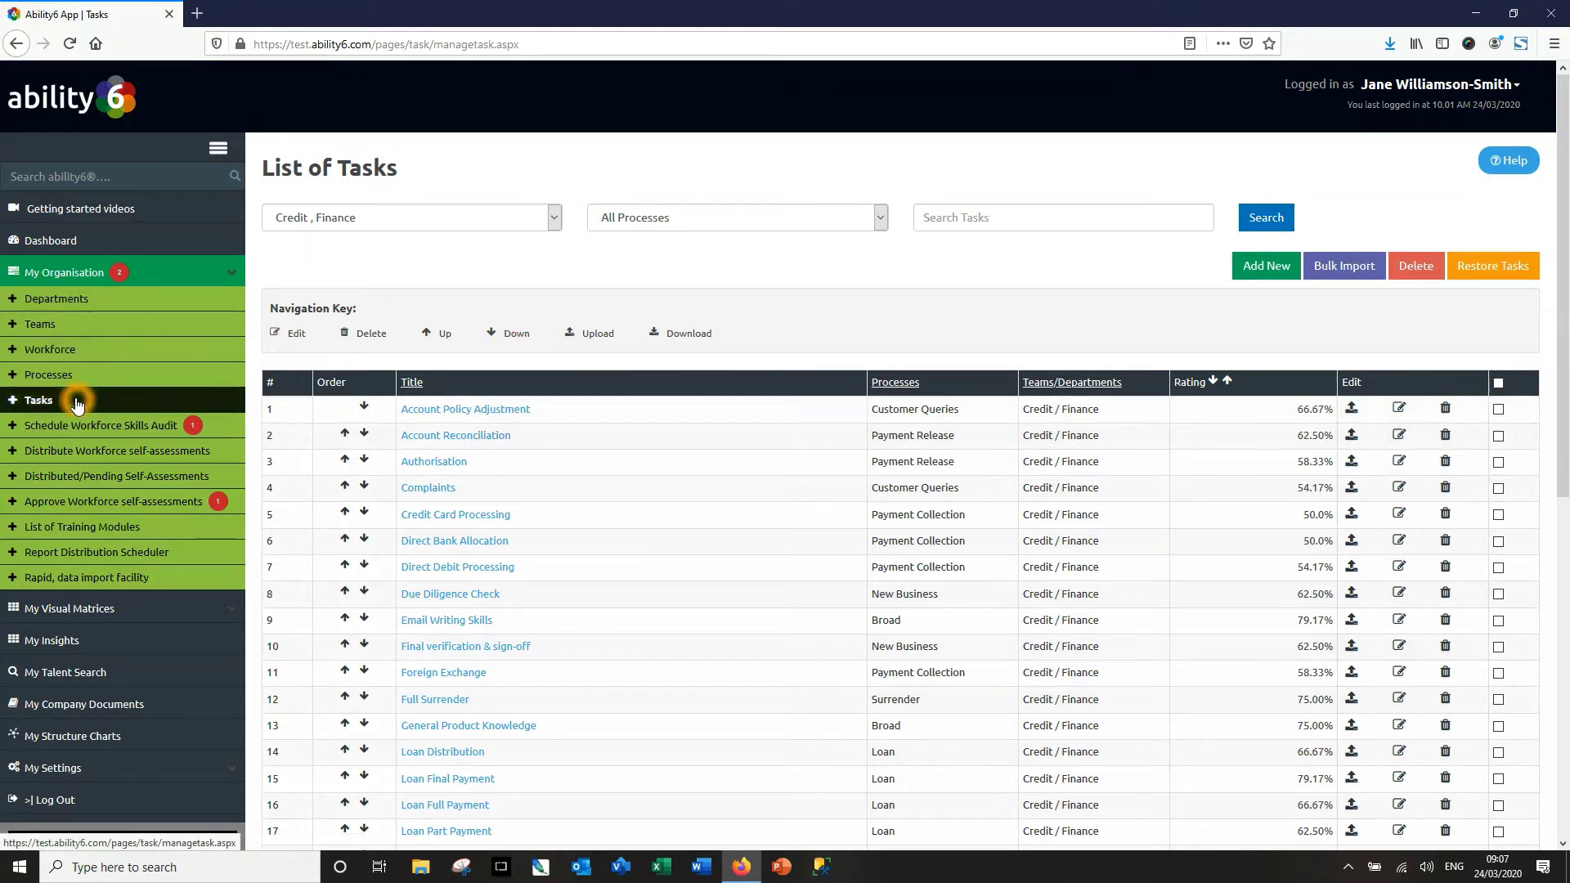
- Review the Treasury team leader's task scores in the Workforce list (3.71 actual vs 4 target)
click(50, 358)
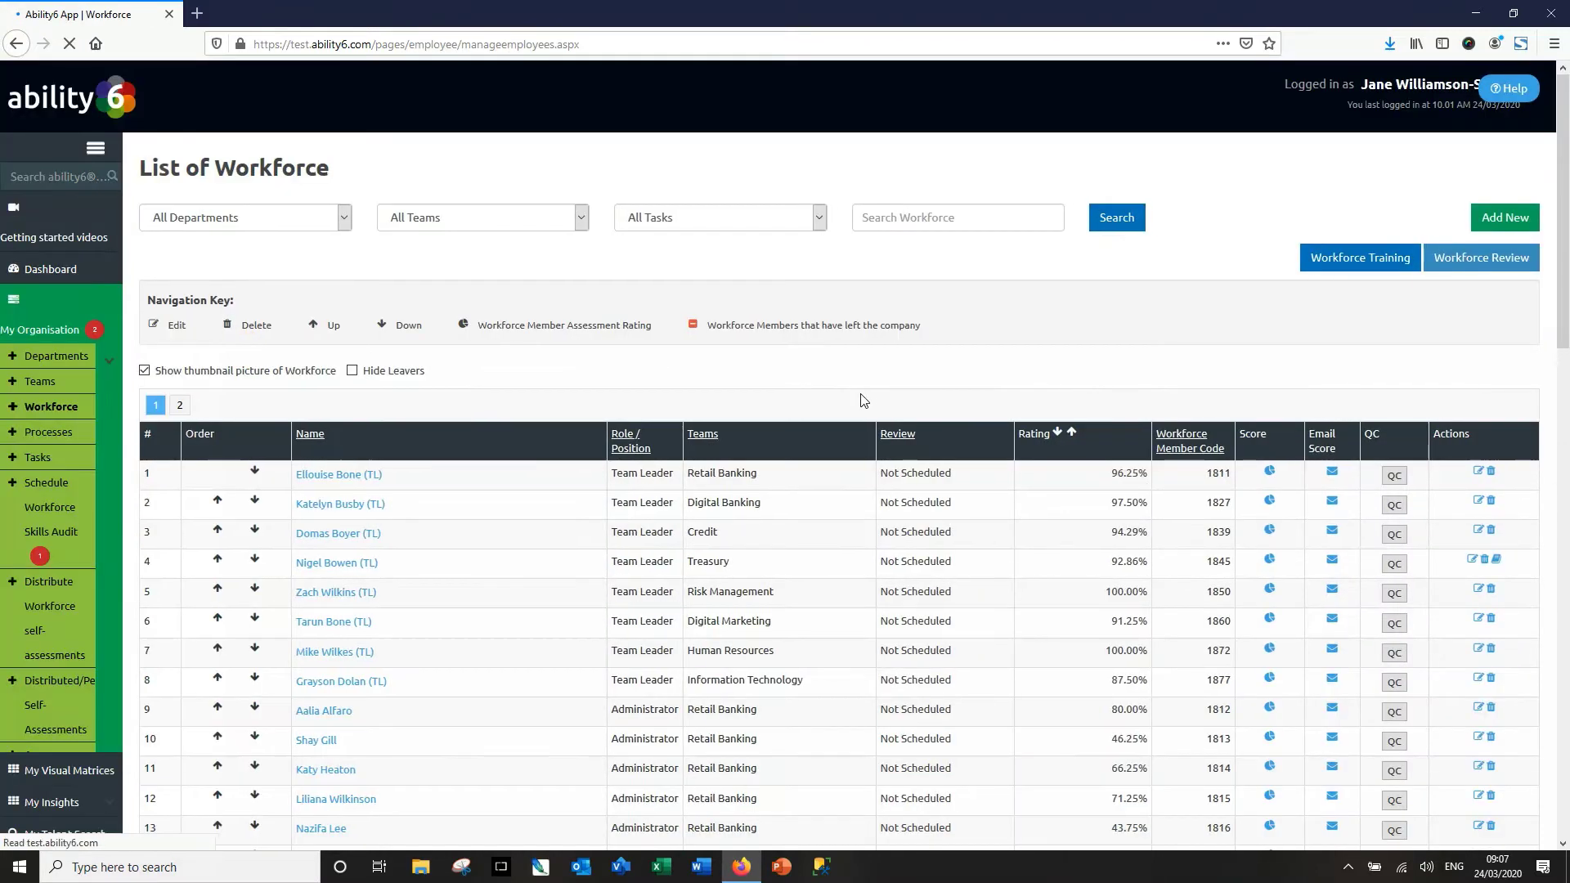
scroll(863, 396, down, 3)
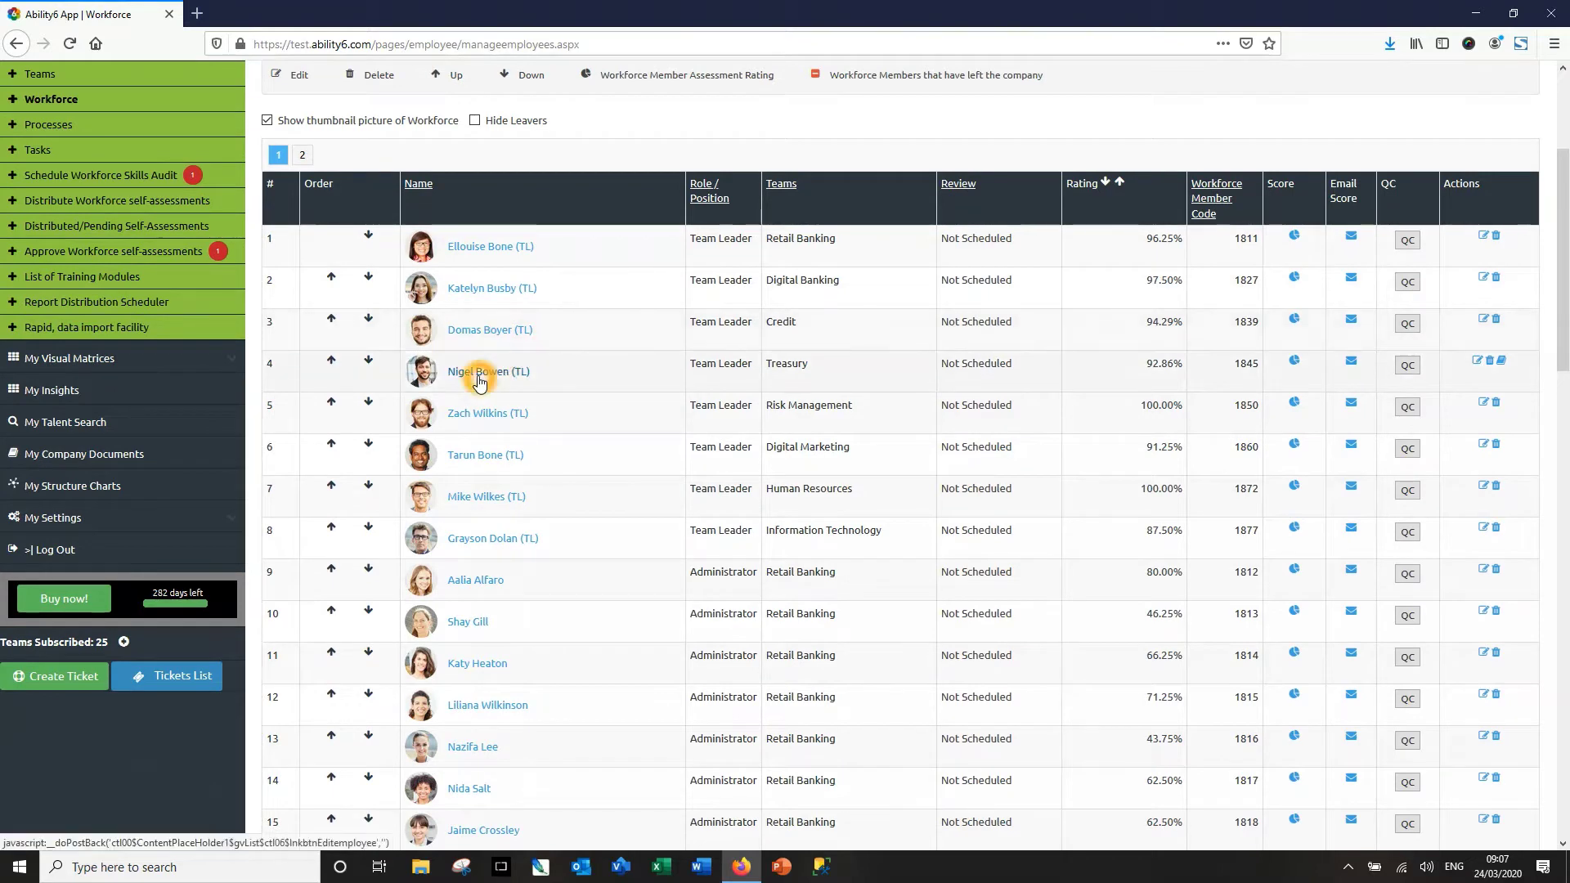
click(1288, 374)
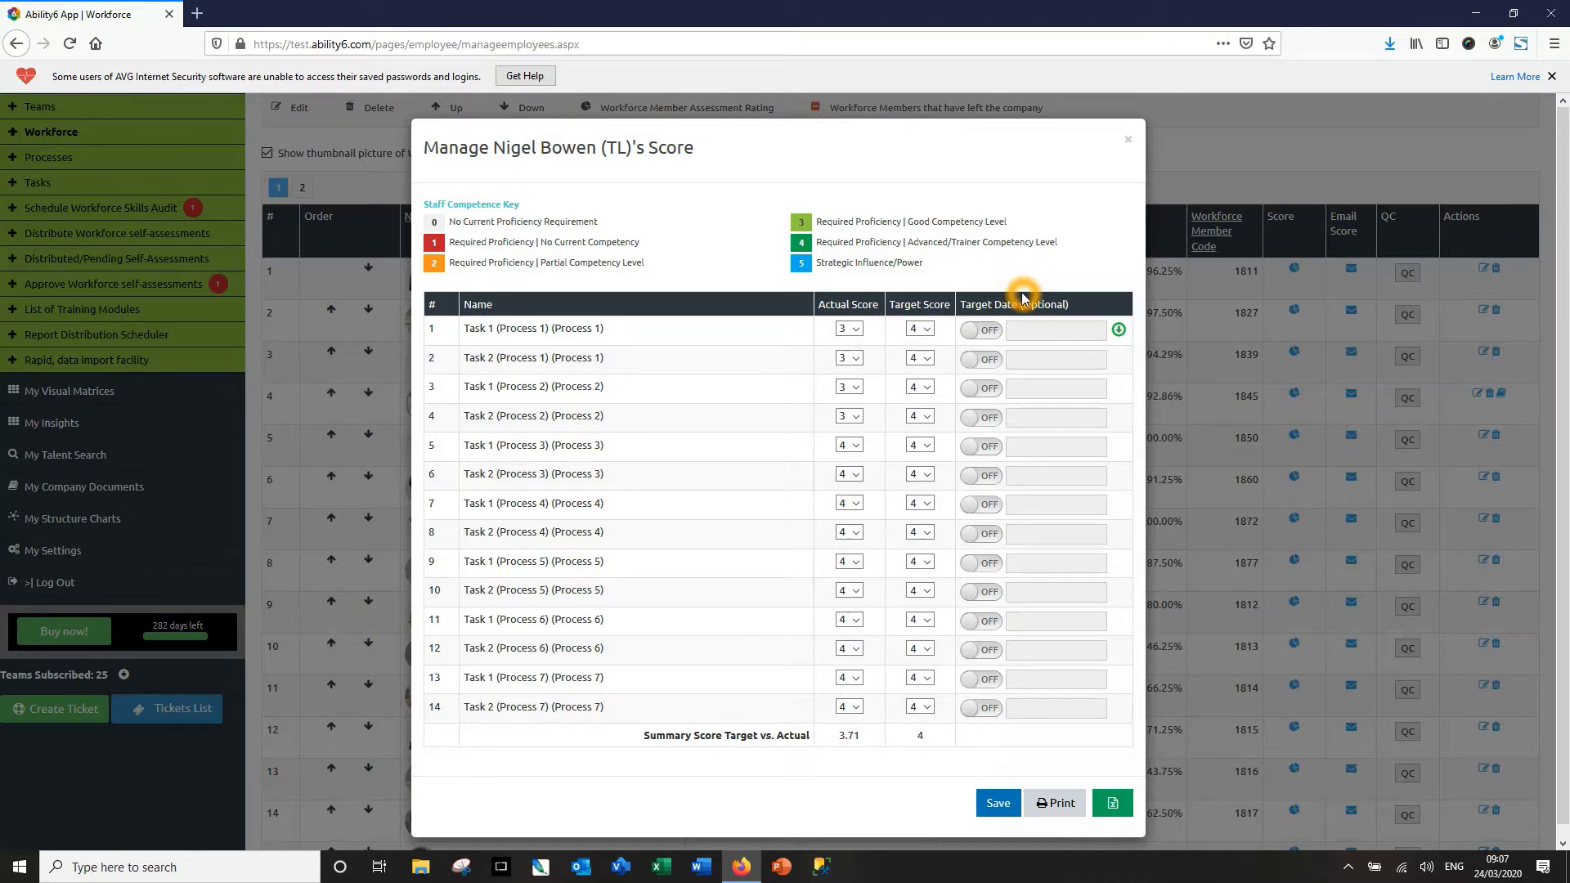
click(1130, 144)
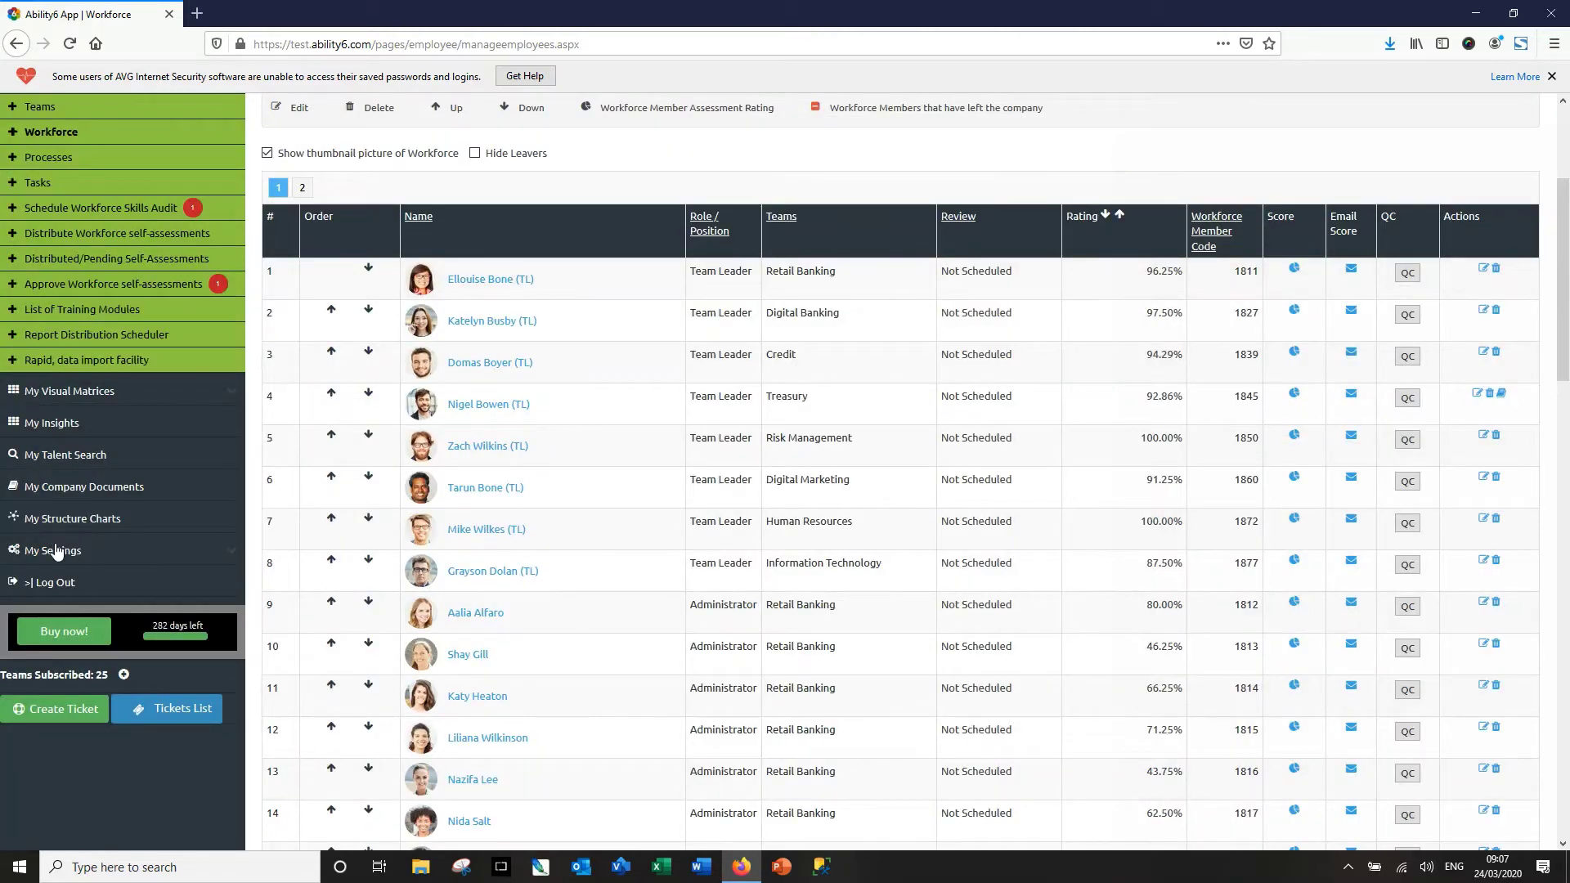
- Scroll through System administration settings, from MIS notification triggers to Skills Matrix Calculations
click(56, 551)
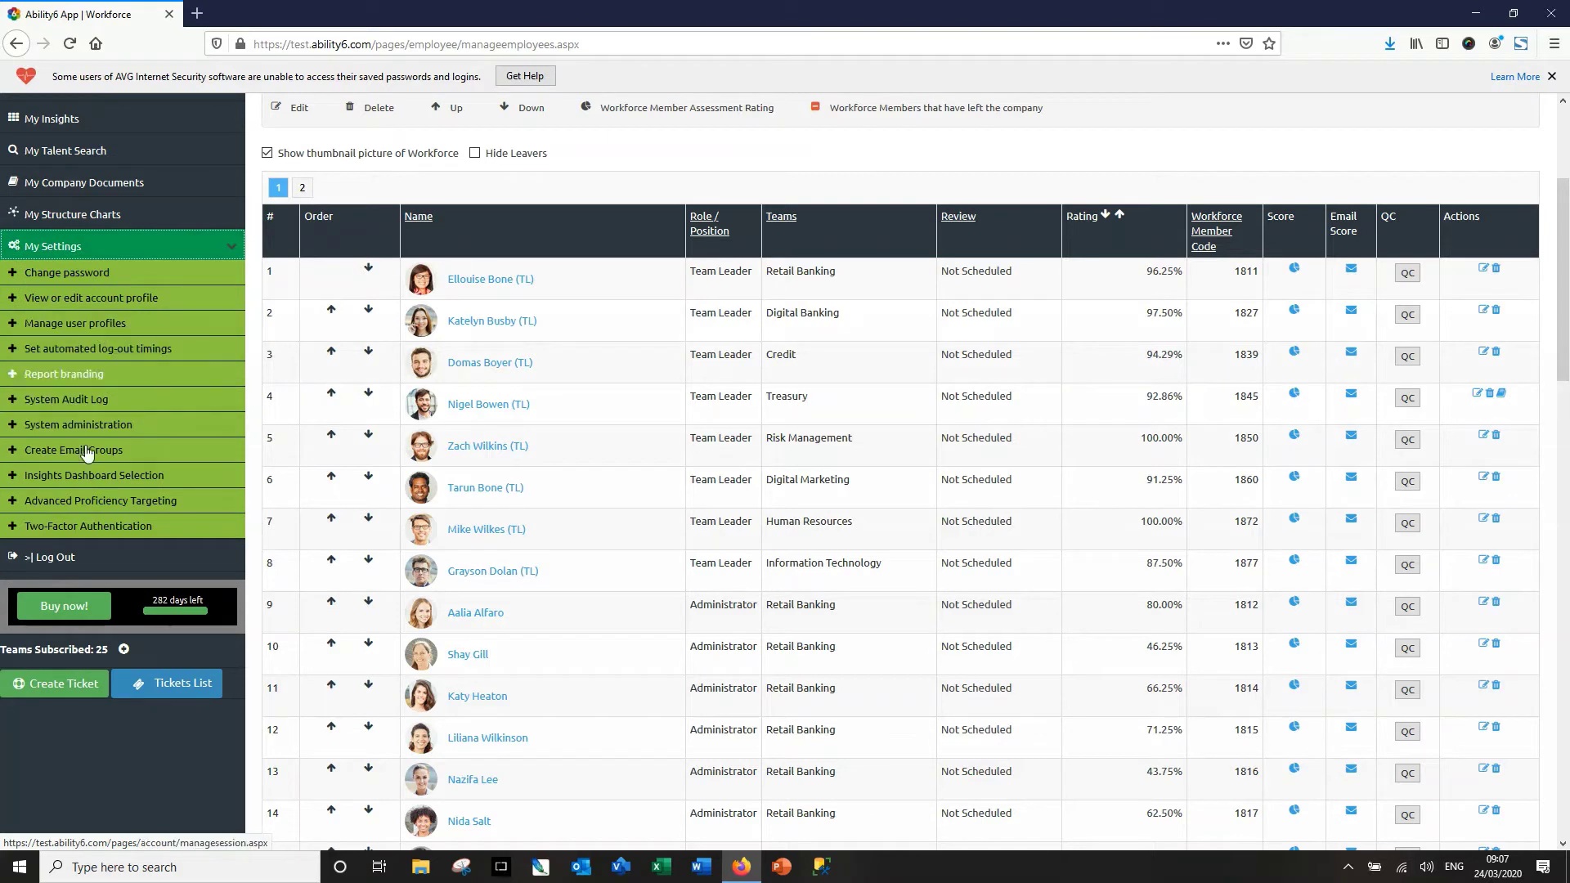
click(90, 427)
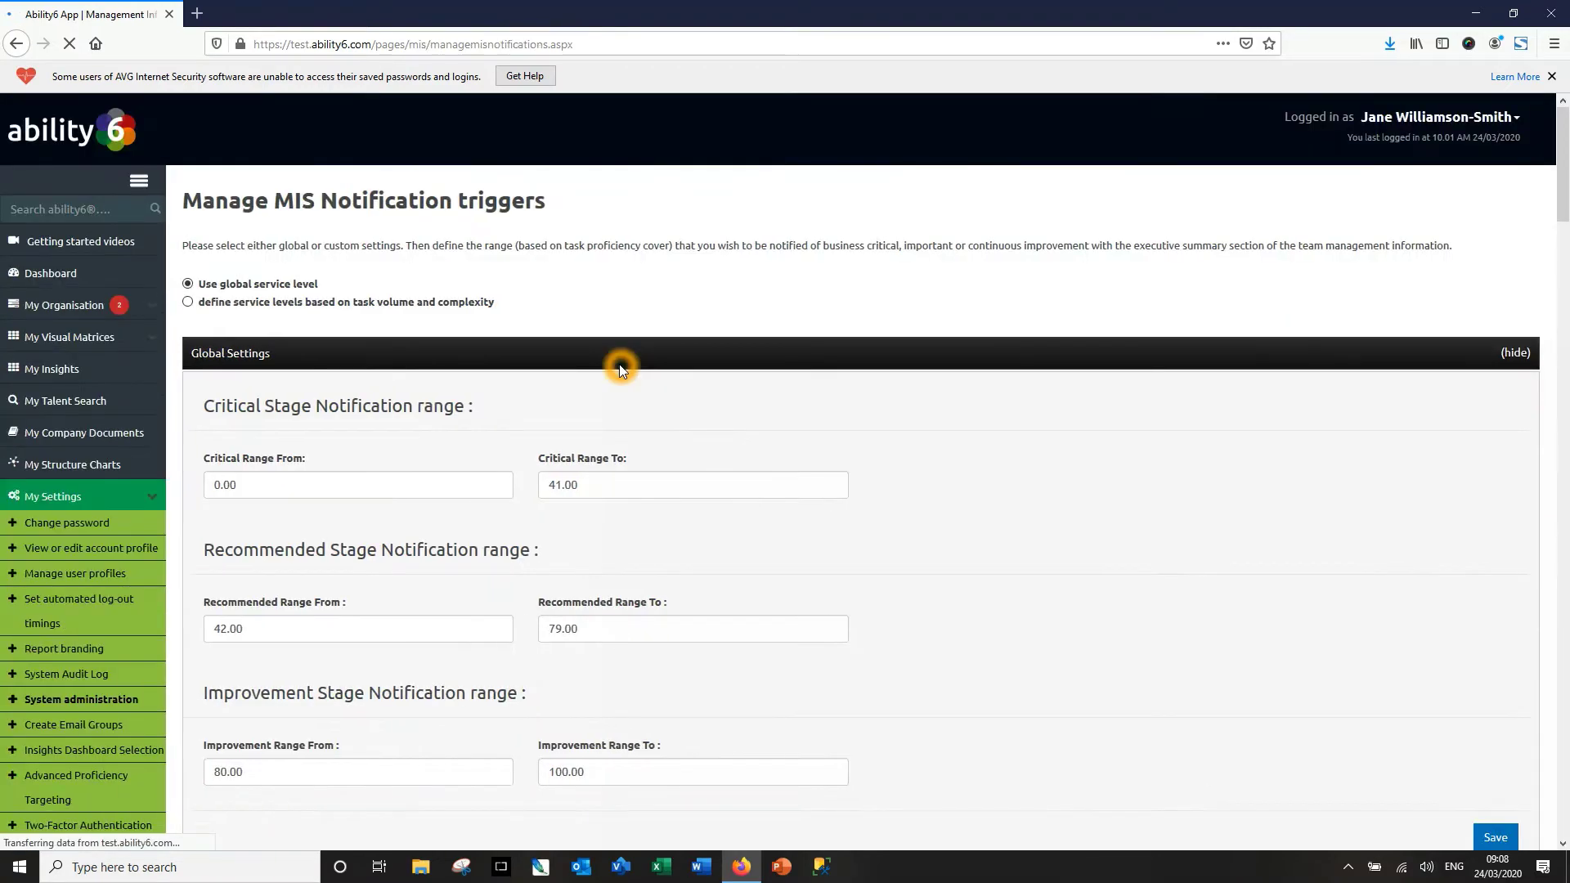
scroll(680, 353, down, 20)
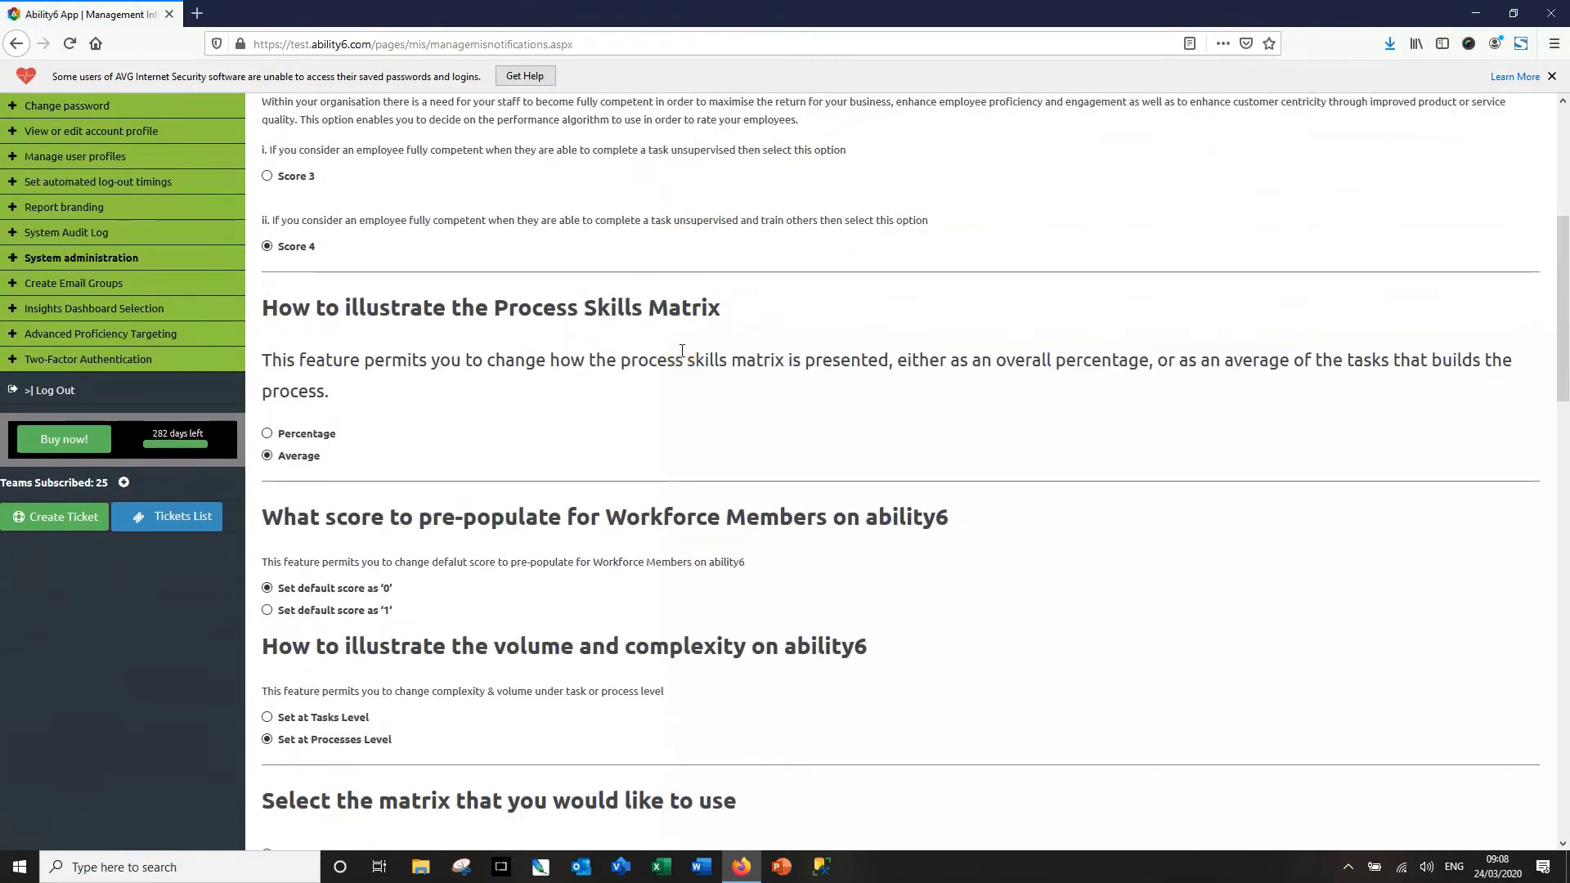
scroll(680, 350, down, 10)
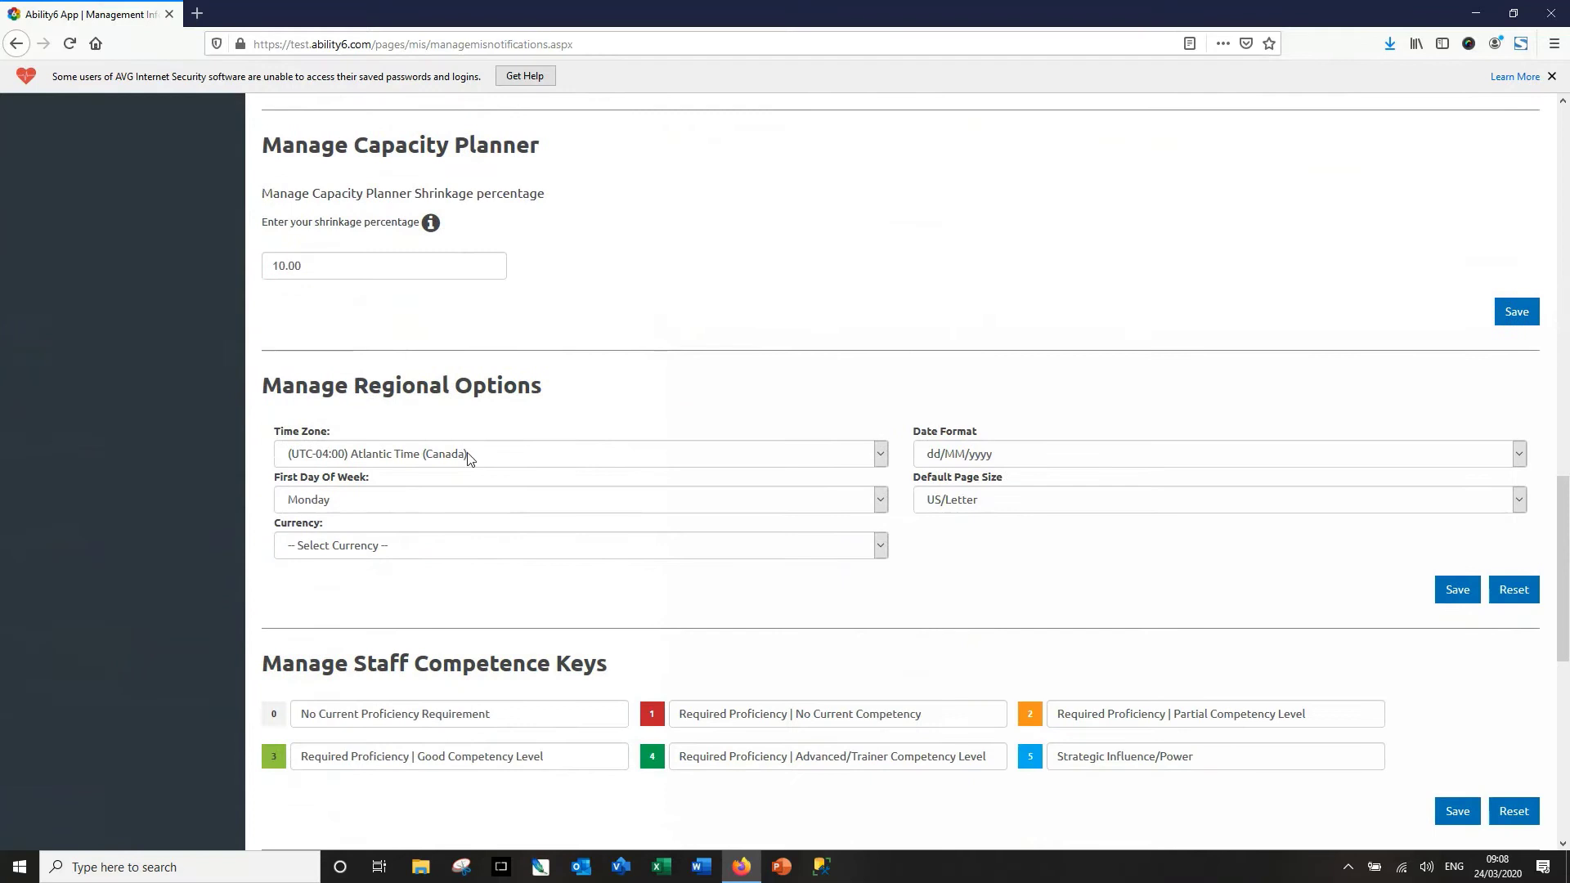
scroll(1007, 457, down, 6)
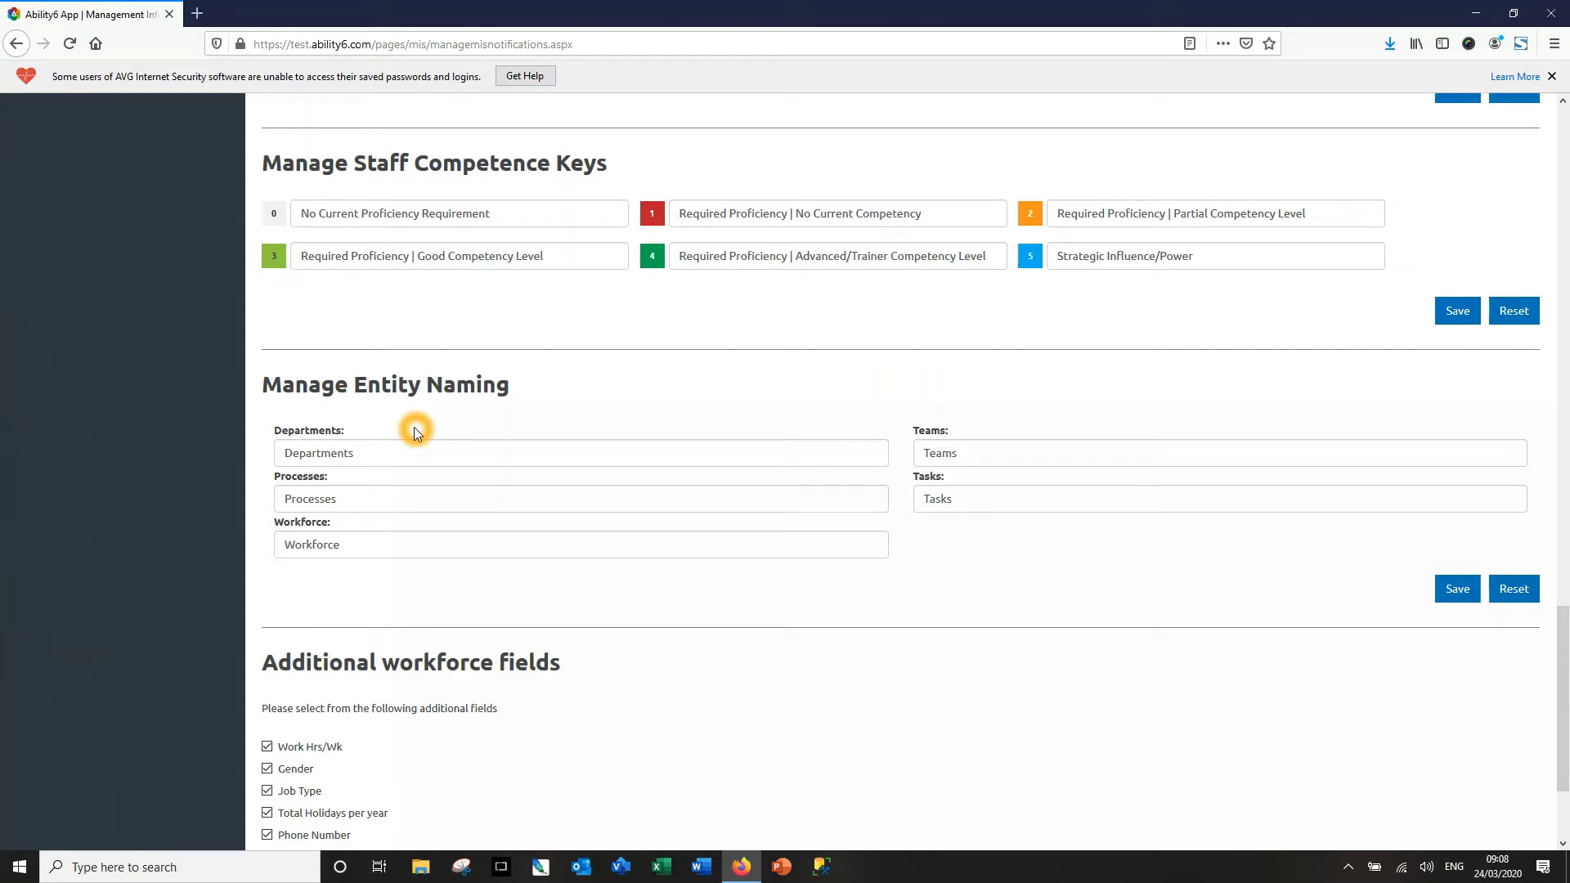
scroll(899, 539, down, 1)
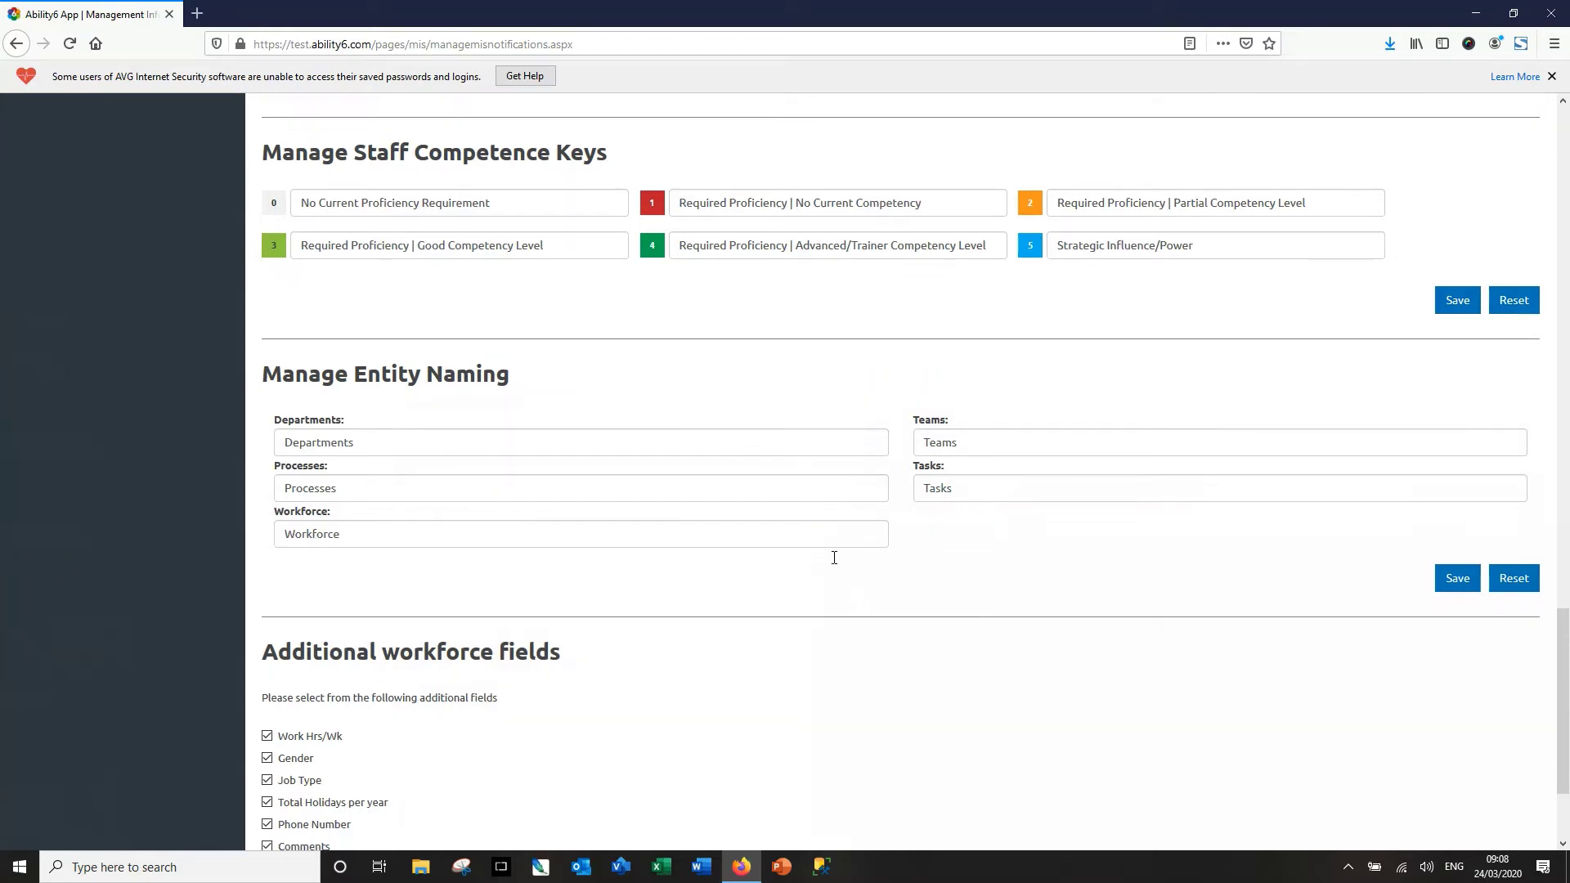
scroll(833, 558, down, 1)
scroll(833, 557, up, 3)
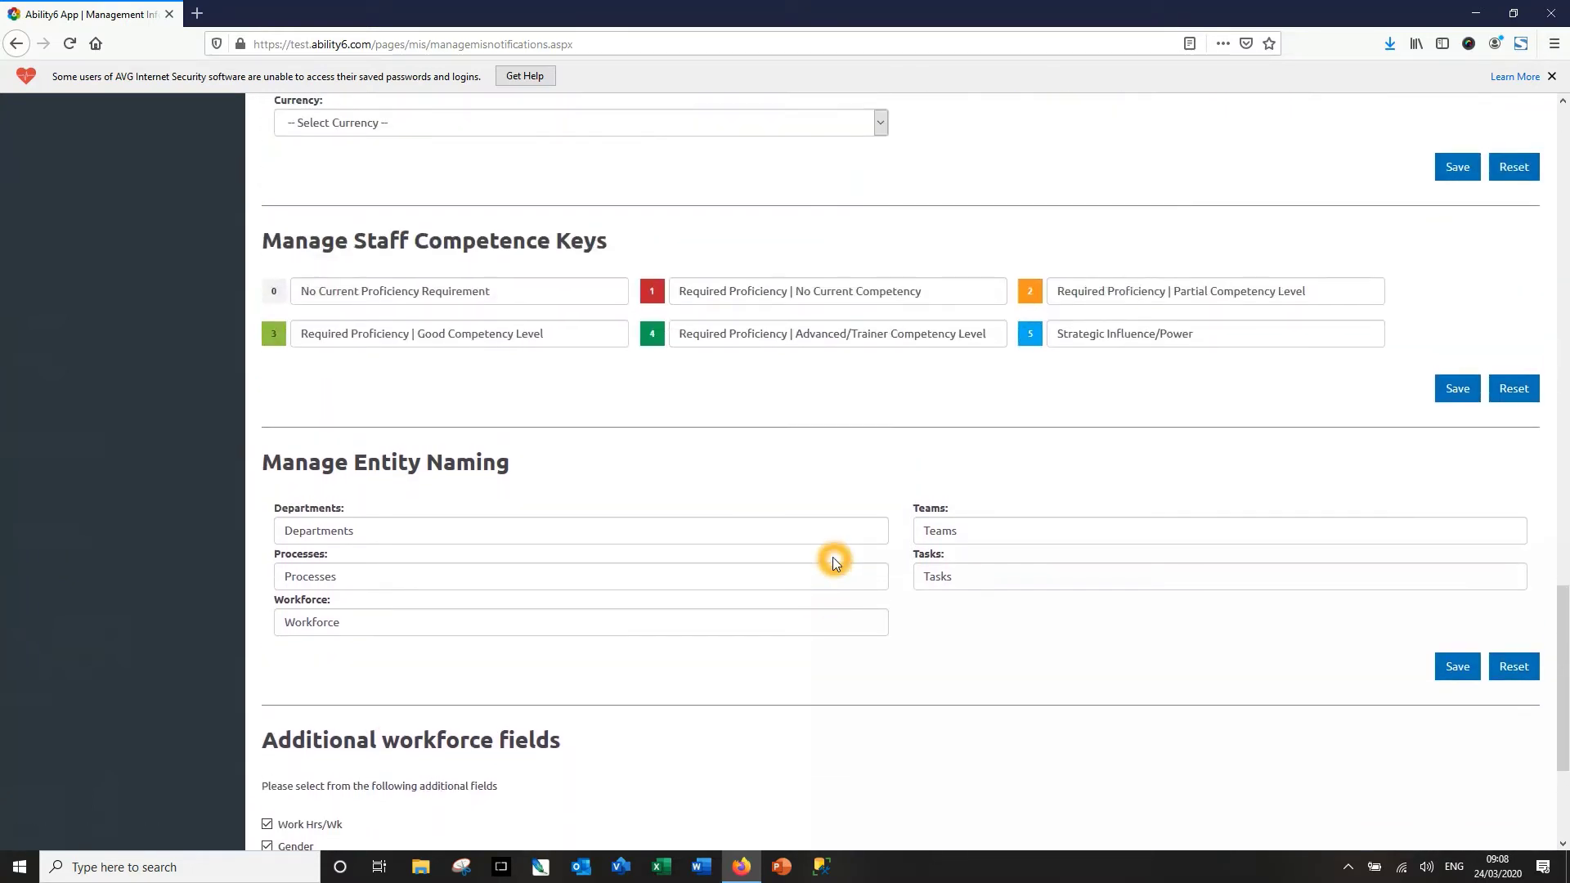
scroll(834, 561, up, 15)
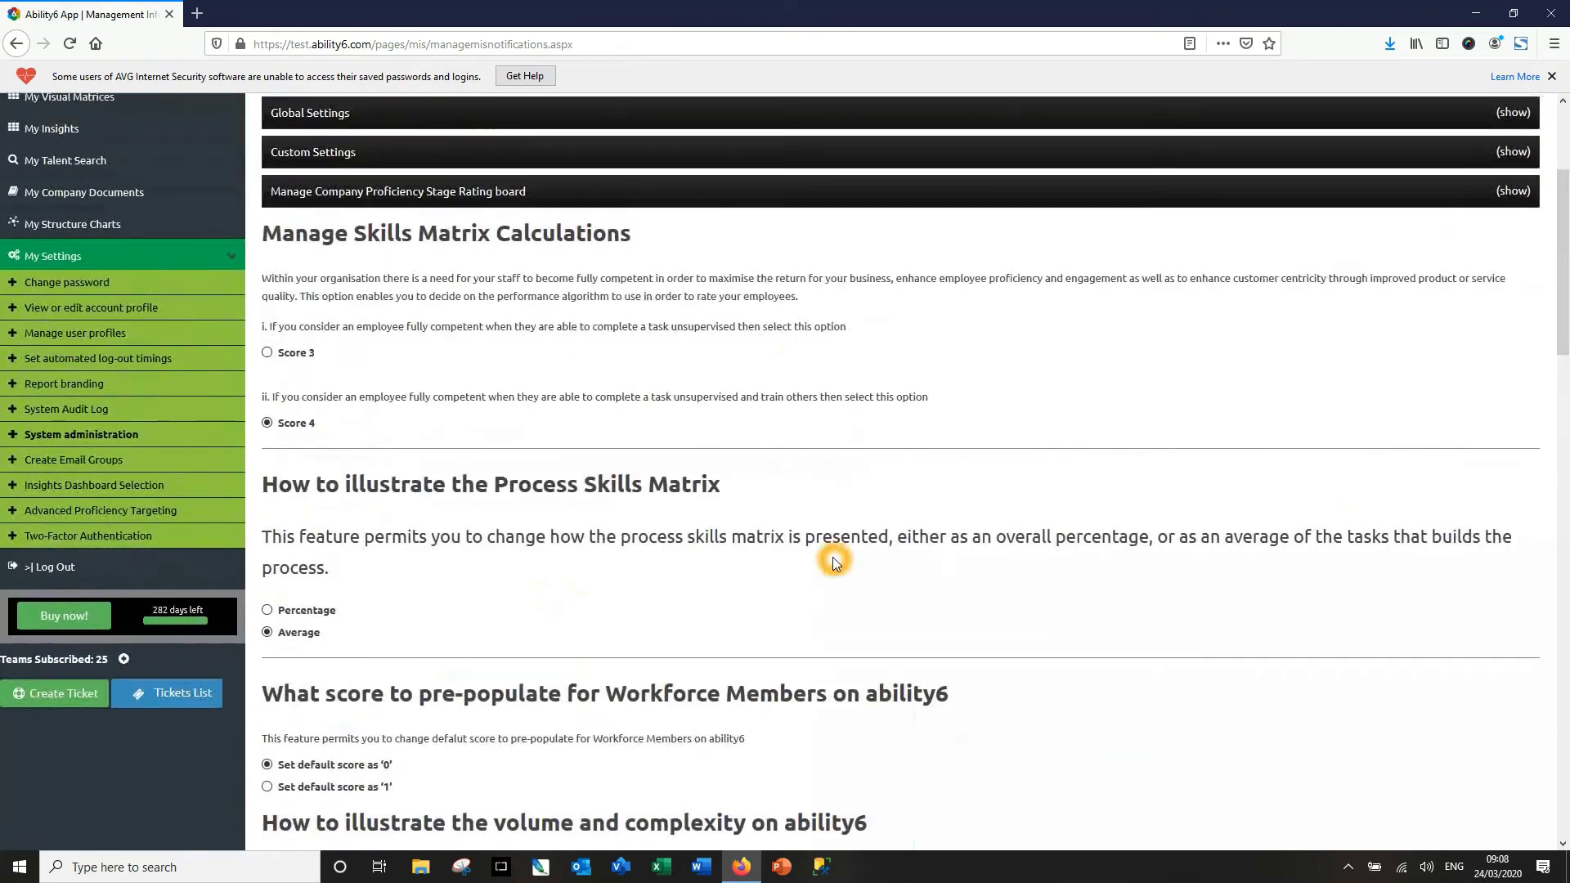
scroll(832, 561, up, 3)
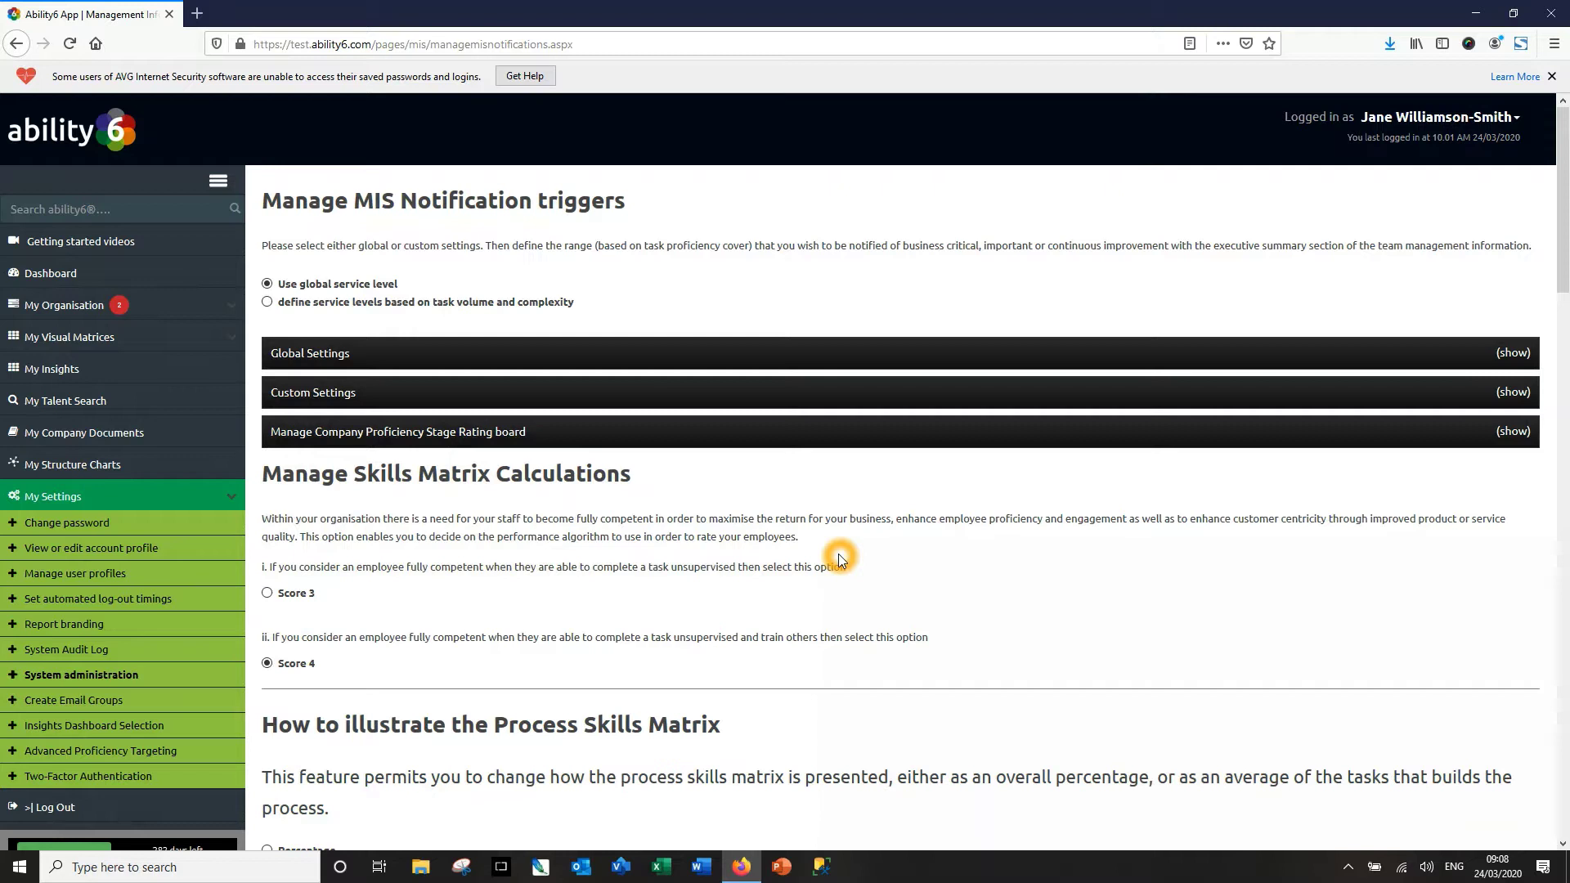
click(83, 309)
- Return to the Workforce list showing members rated between 46.25% and 100.00%
click(68, 383)
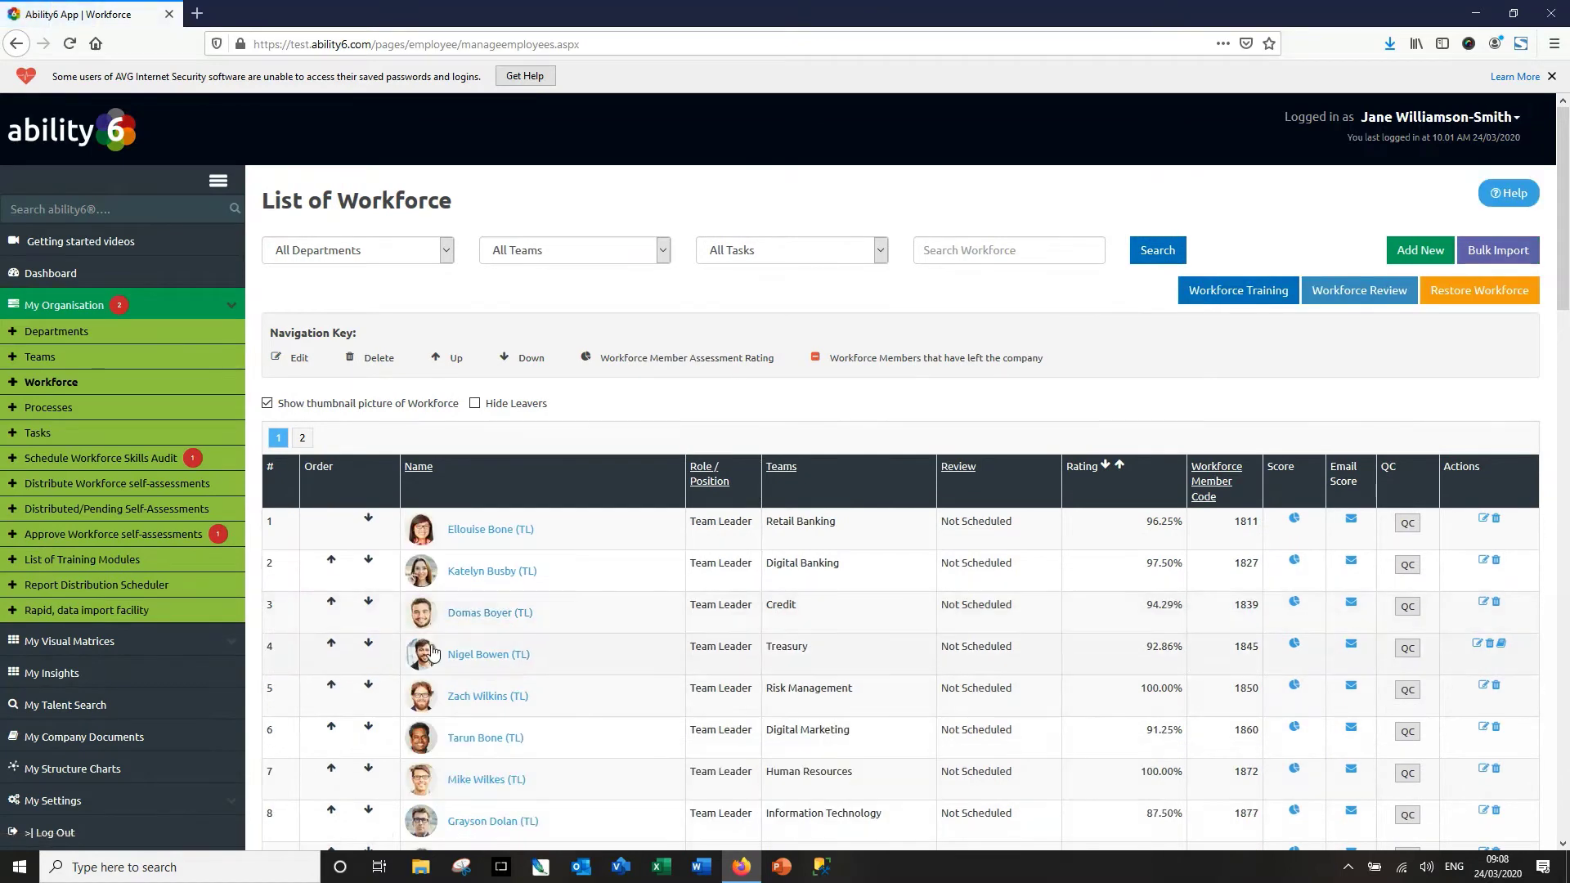
scroll(438, 663, down, 2)
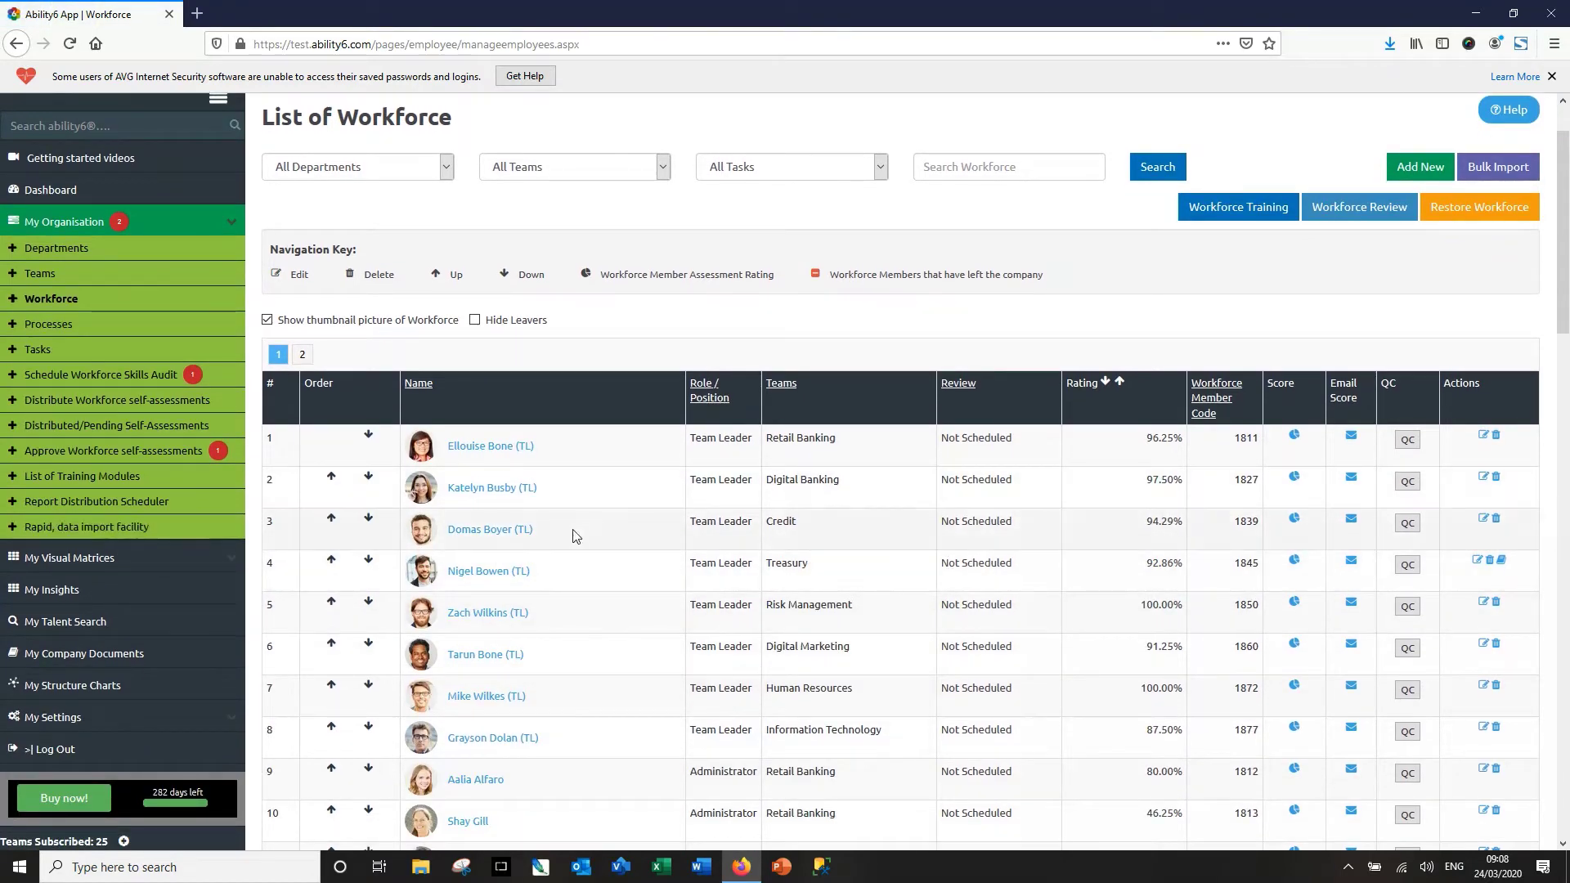
- Open the Credit team leader's Manage Score sheet and review each task's actual versus target scores
click(1292, 520)
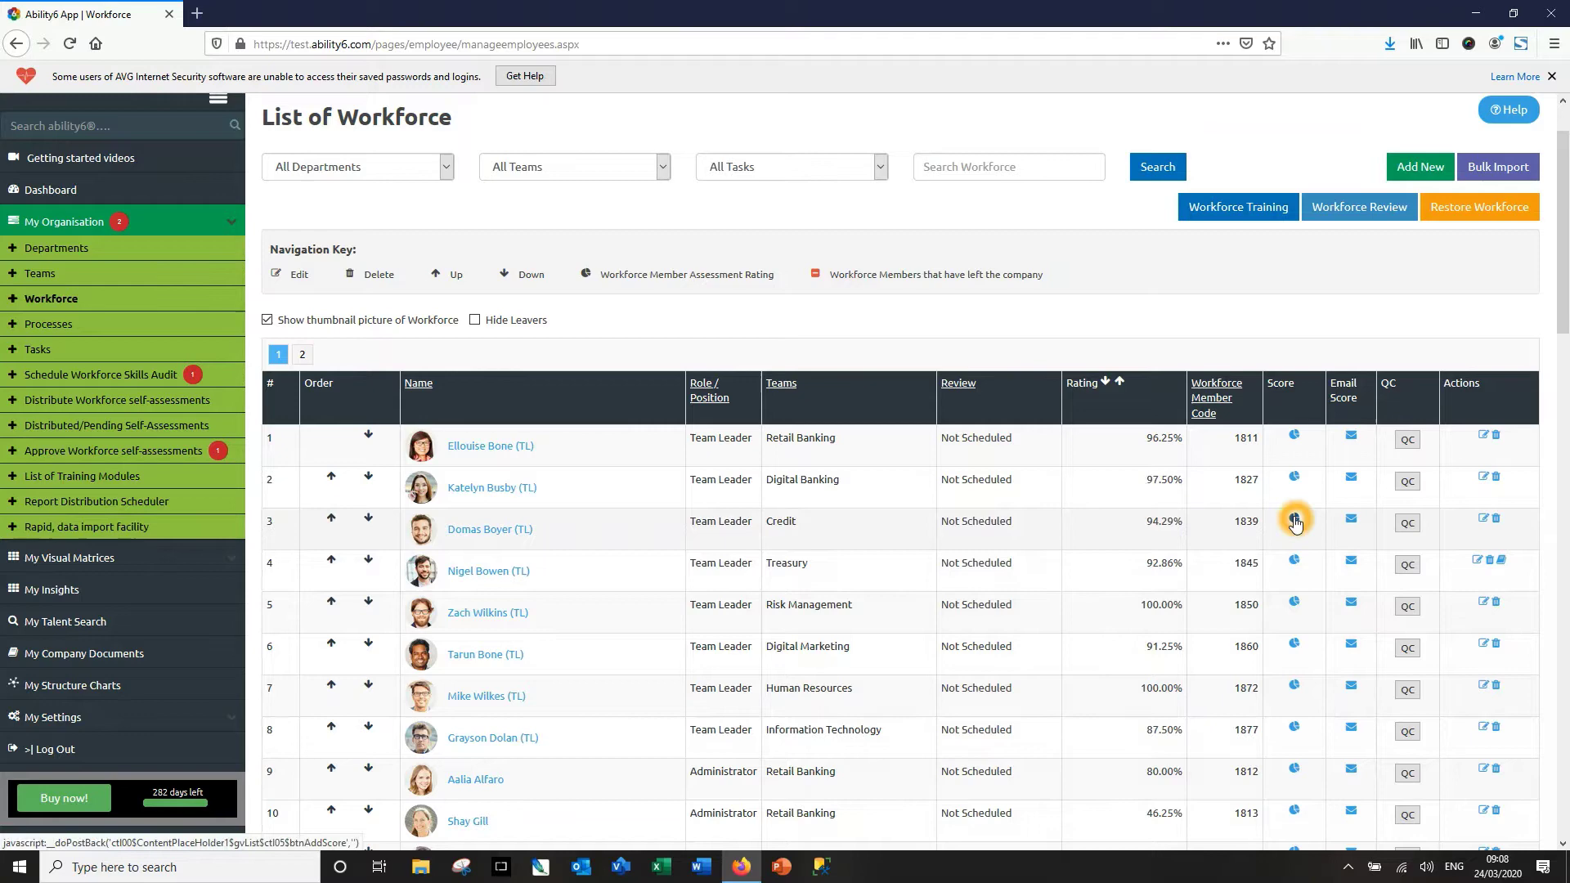
click(1111, 524)
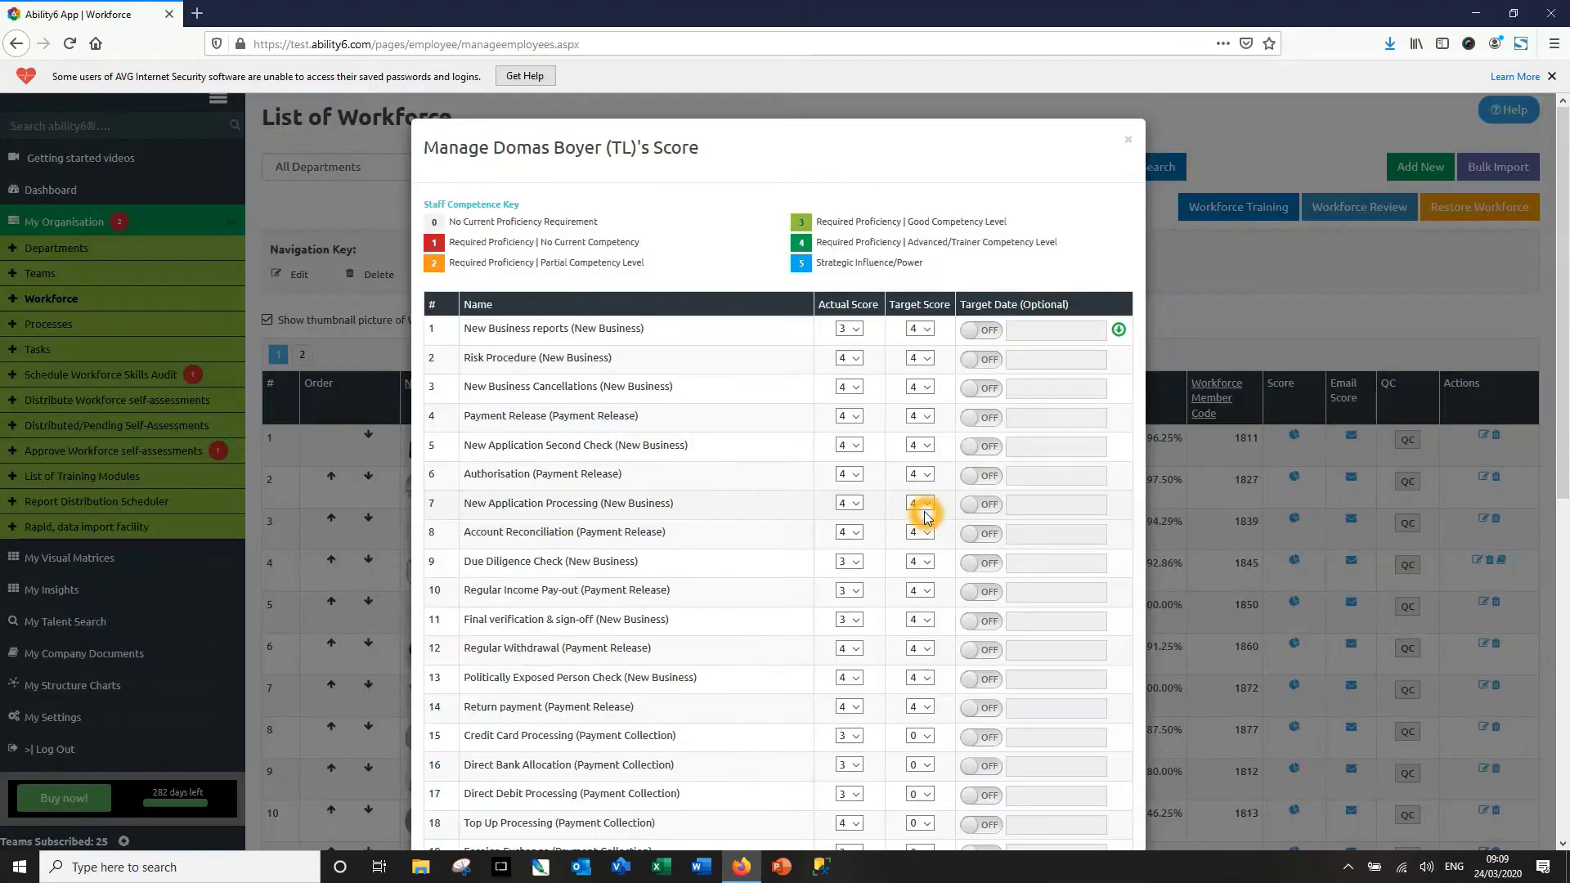
click(700, 364)
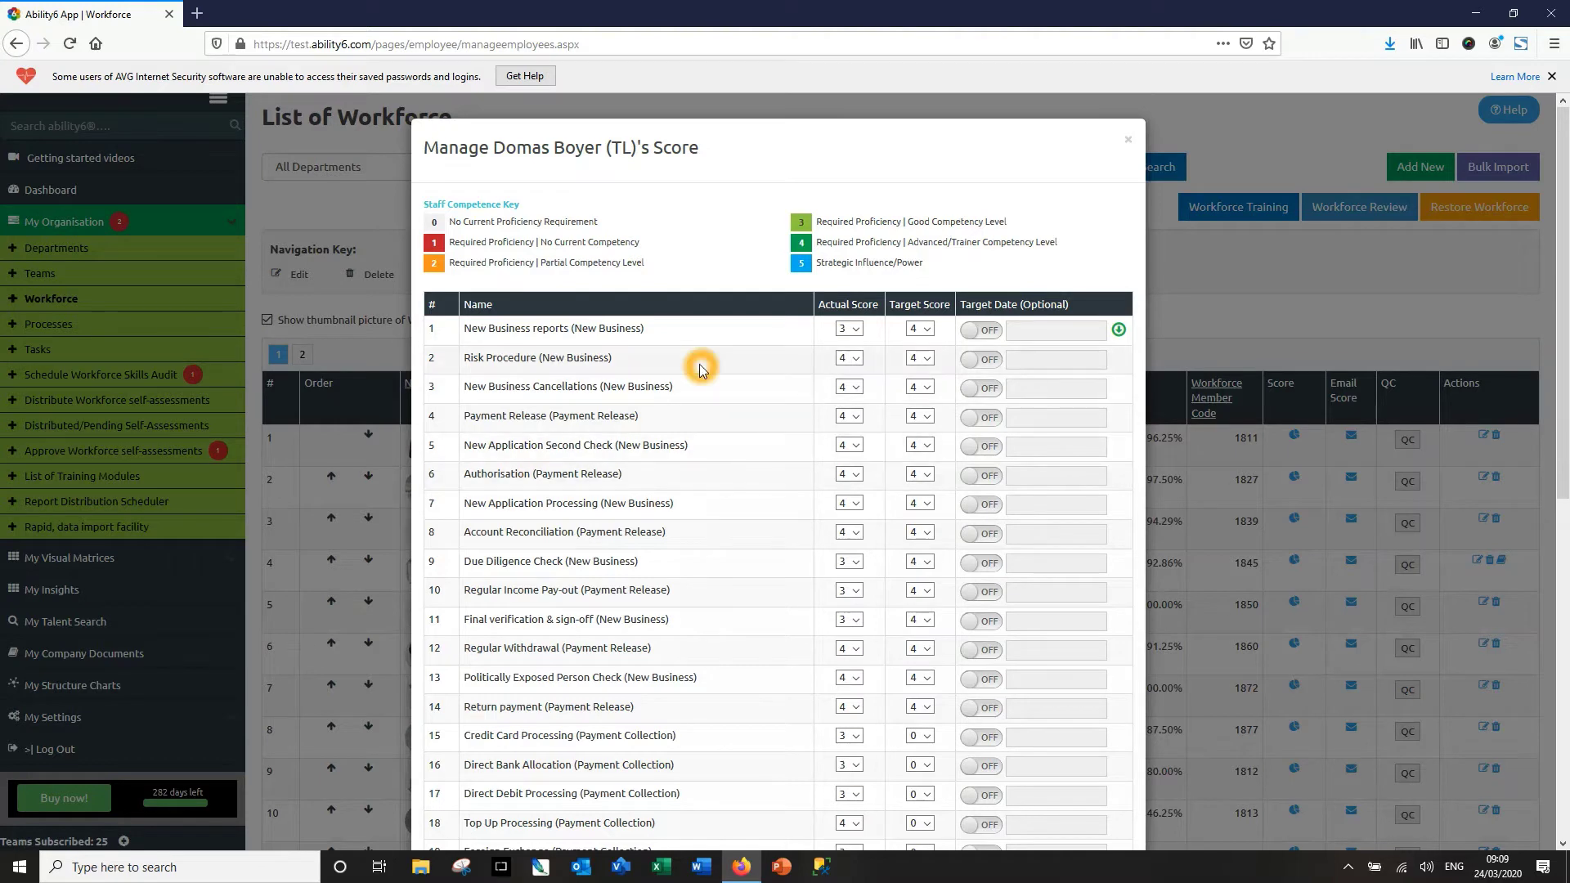
click(714, 338)
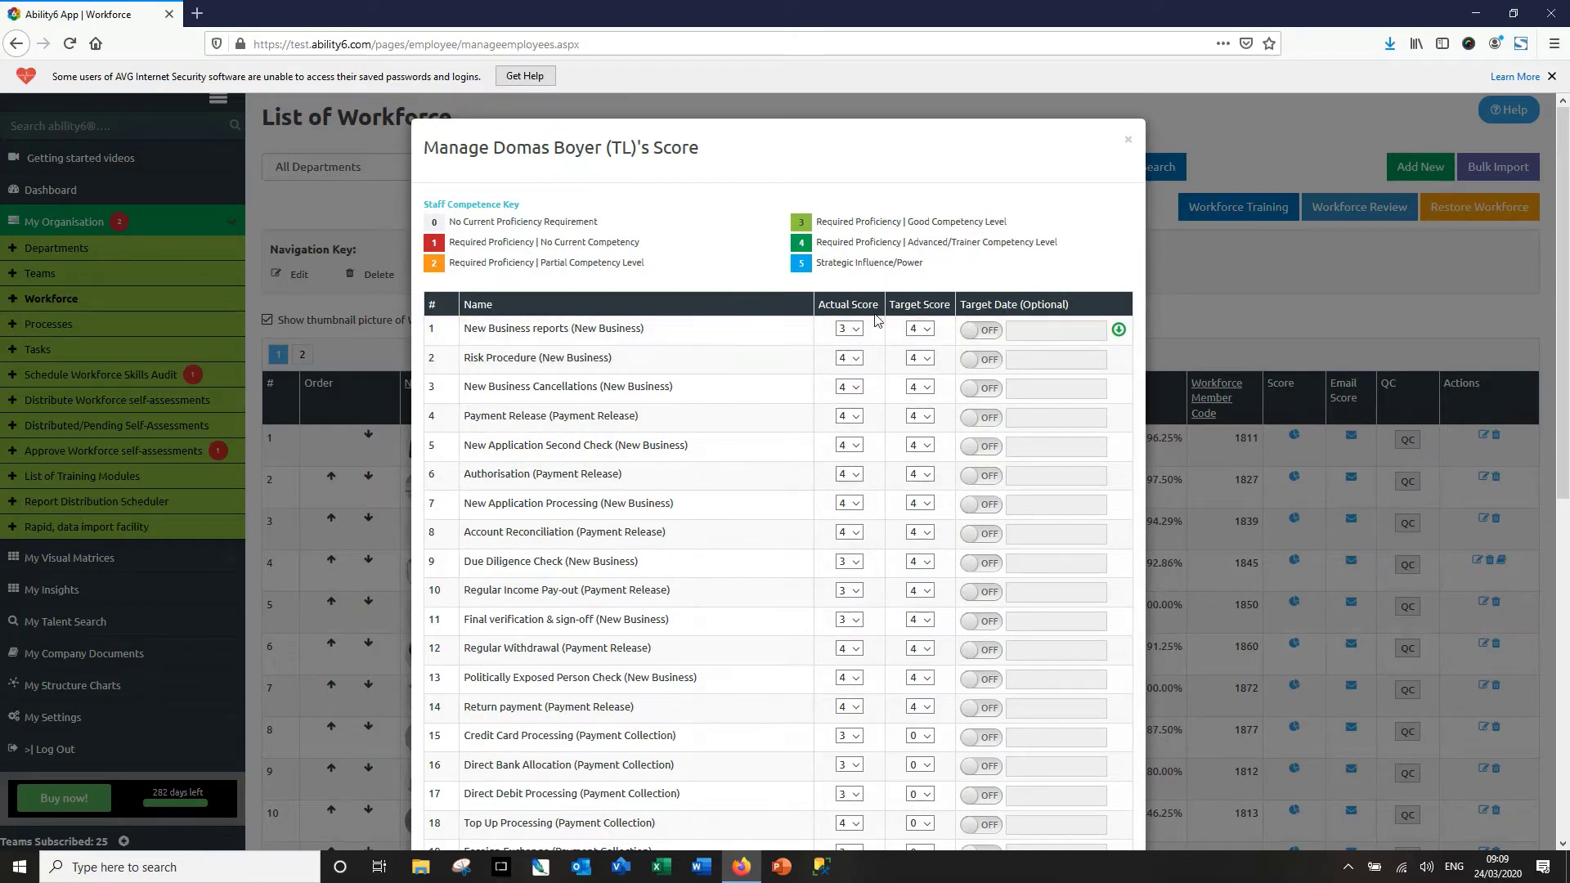
click(869, 393)
click(492, 346)
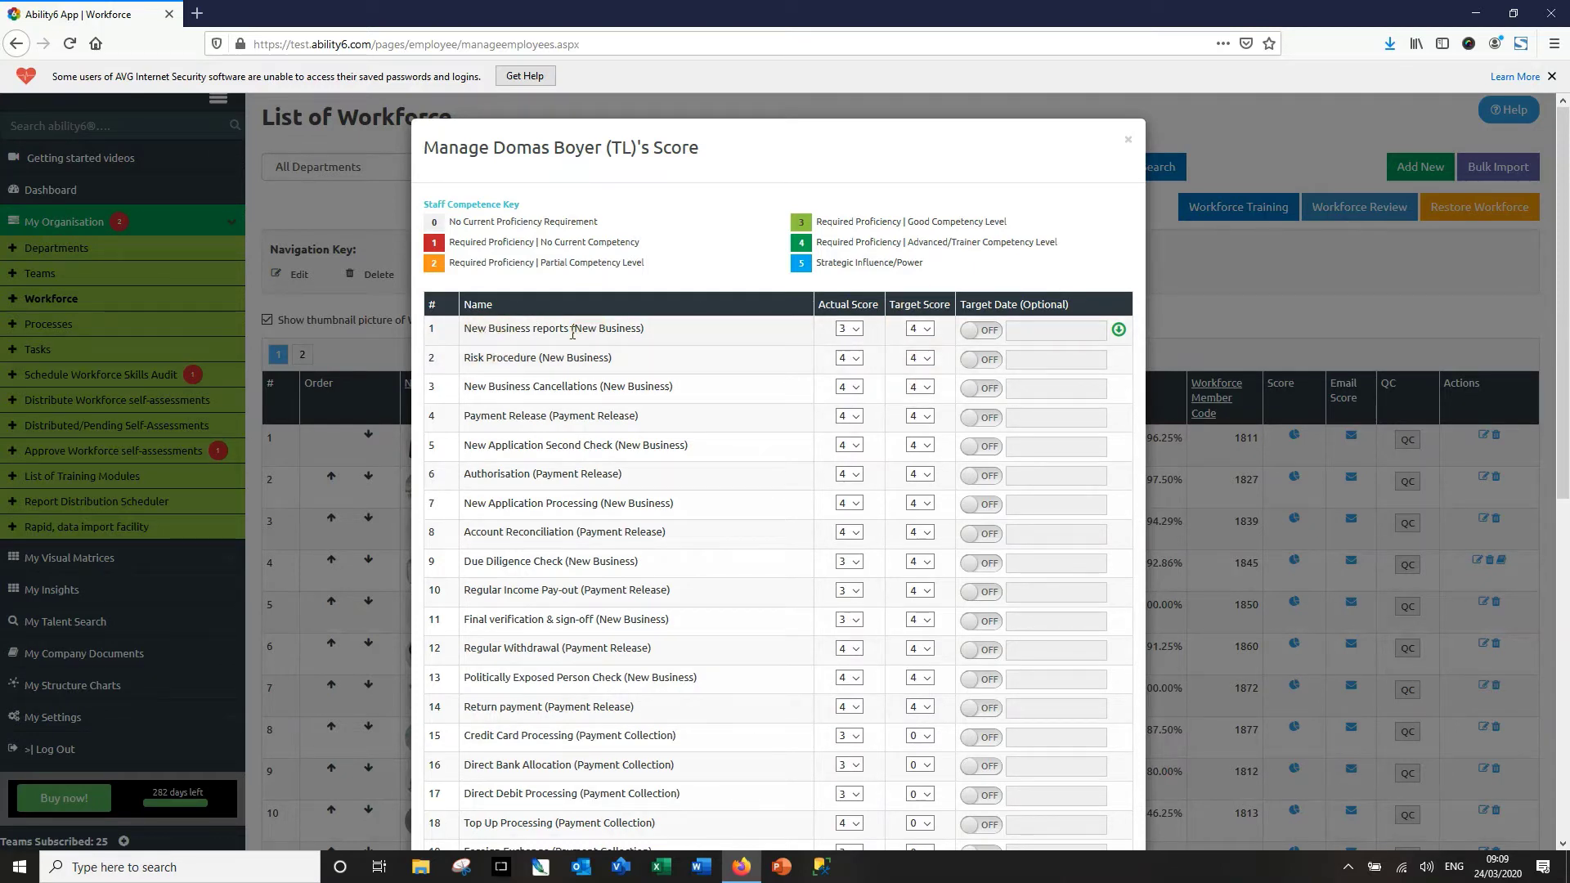
click(853, 330)
click(923, 332)
click(925, 335)
click(927, 335)
click(929, 333)
click(975, 331)
- Enable a target date for New Business reports and set it to 30 June 2020
click(977, 331)
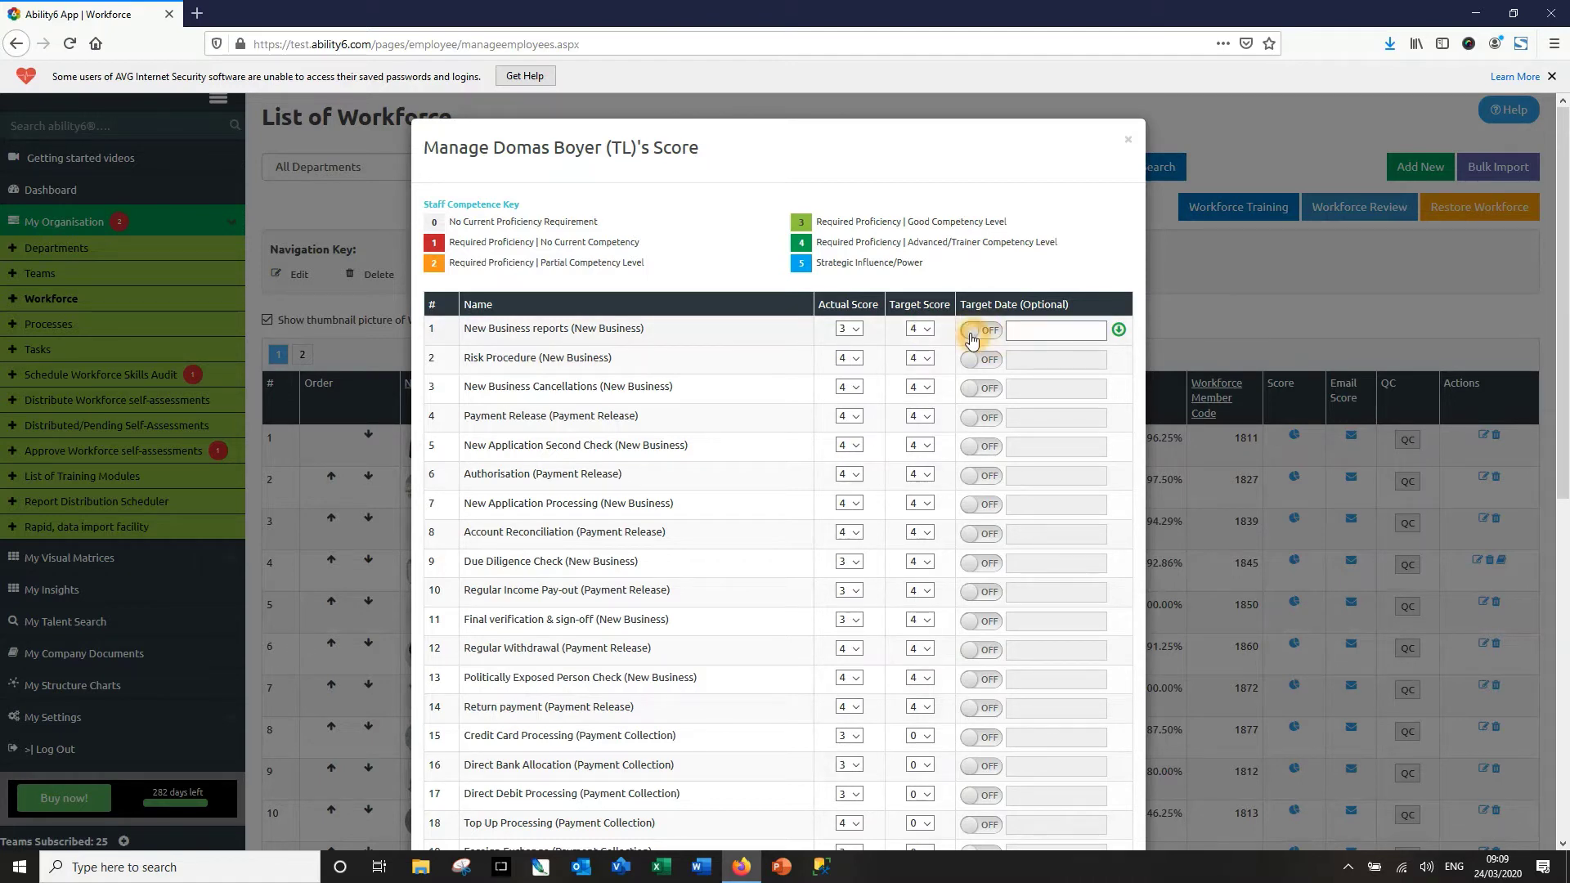
click(1021, 333)
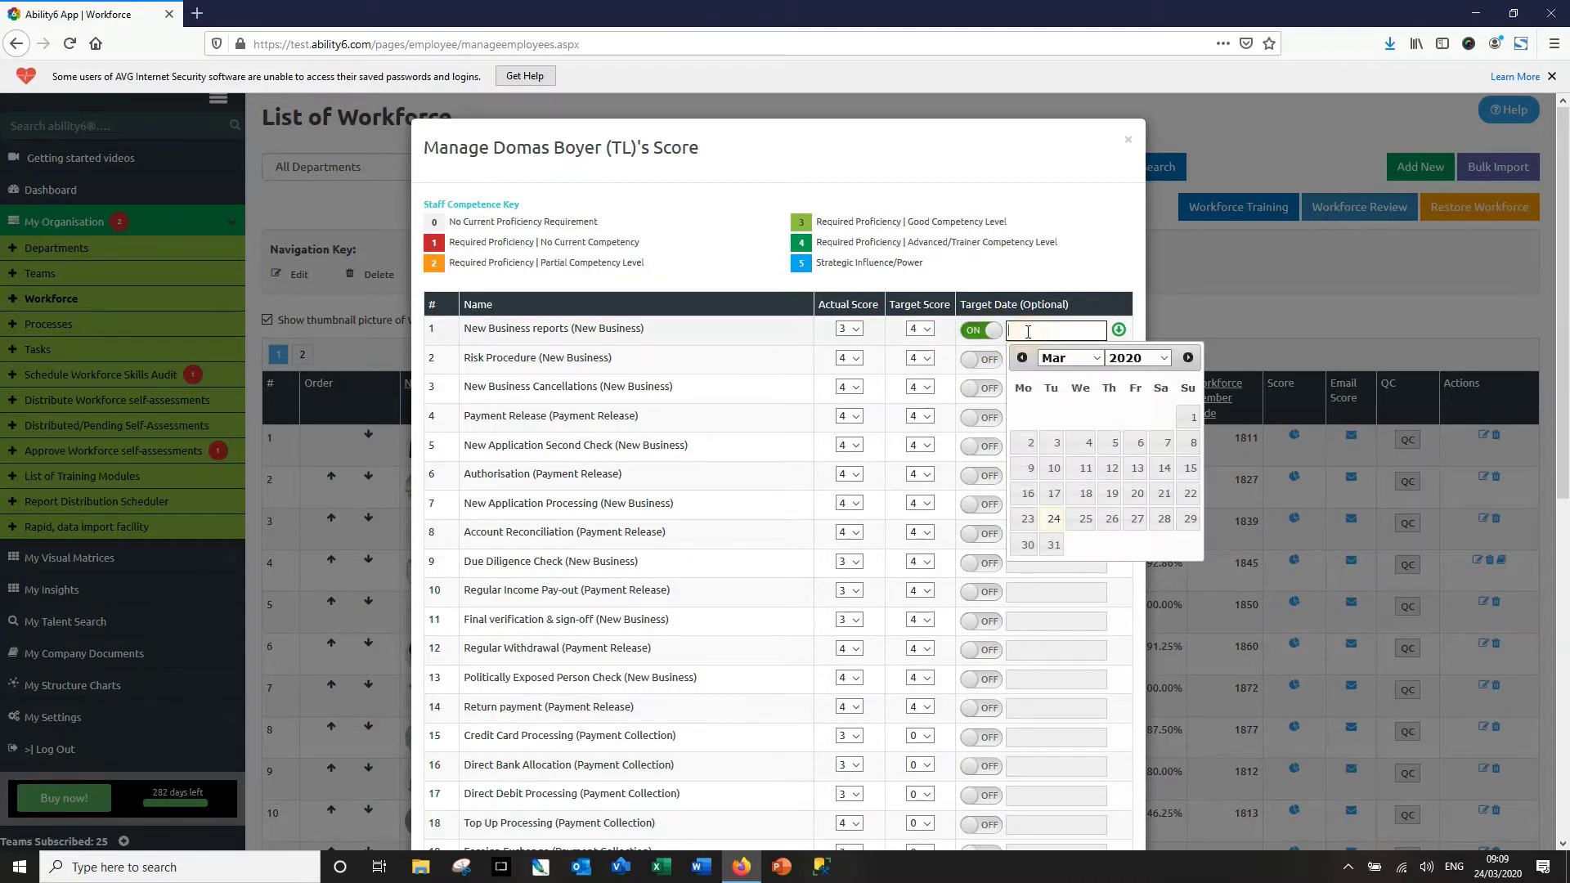
click(1060, 393)
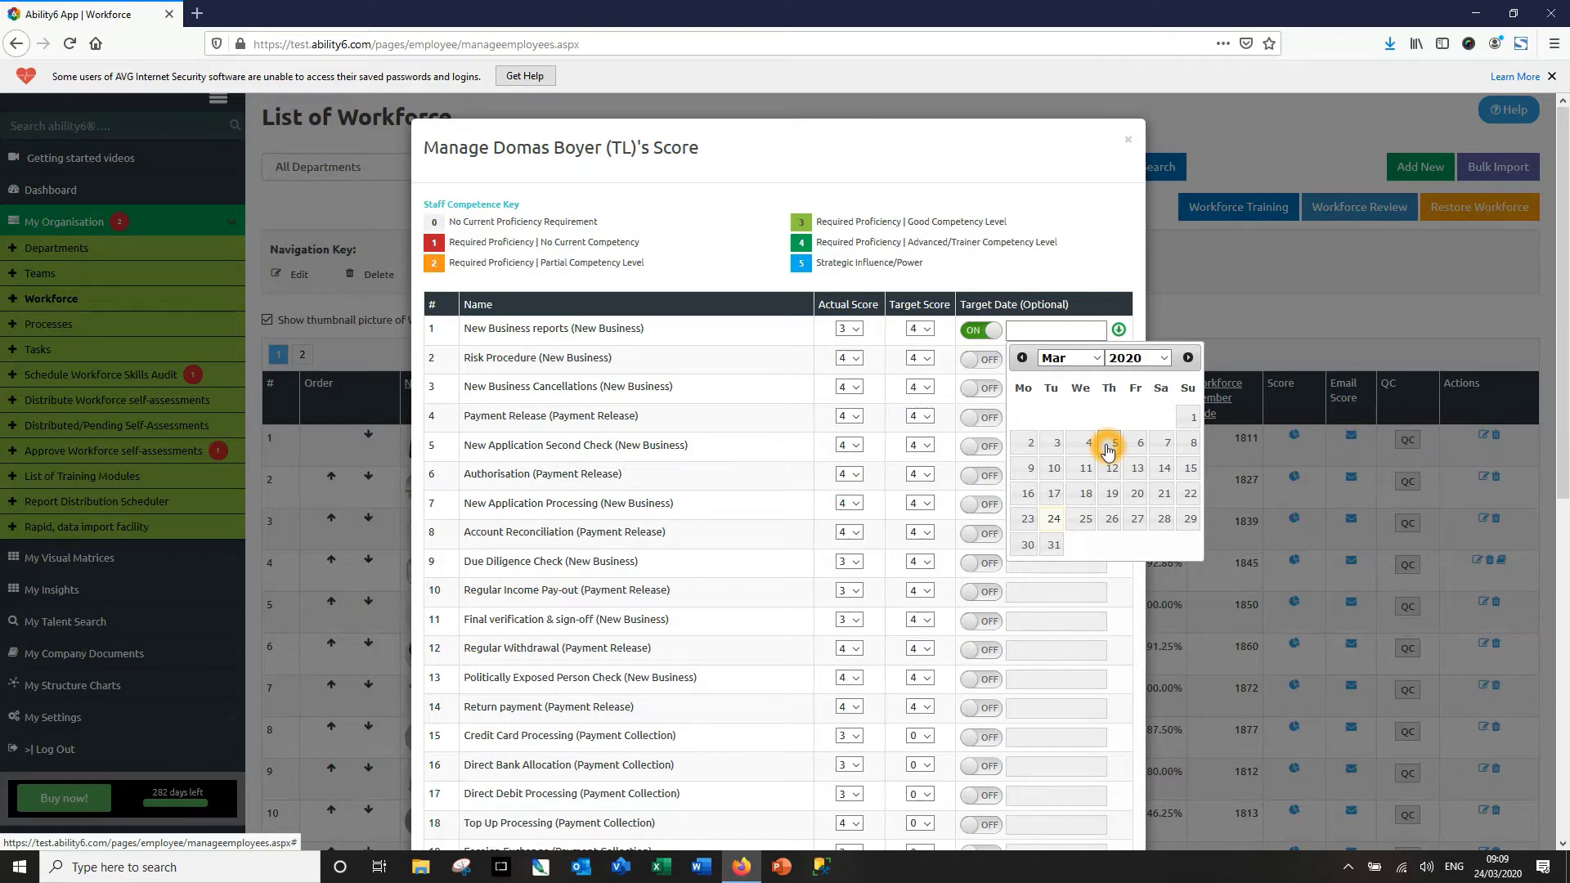
click(1097, 359)
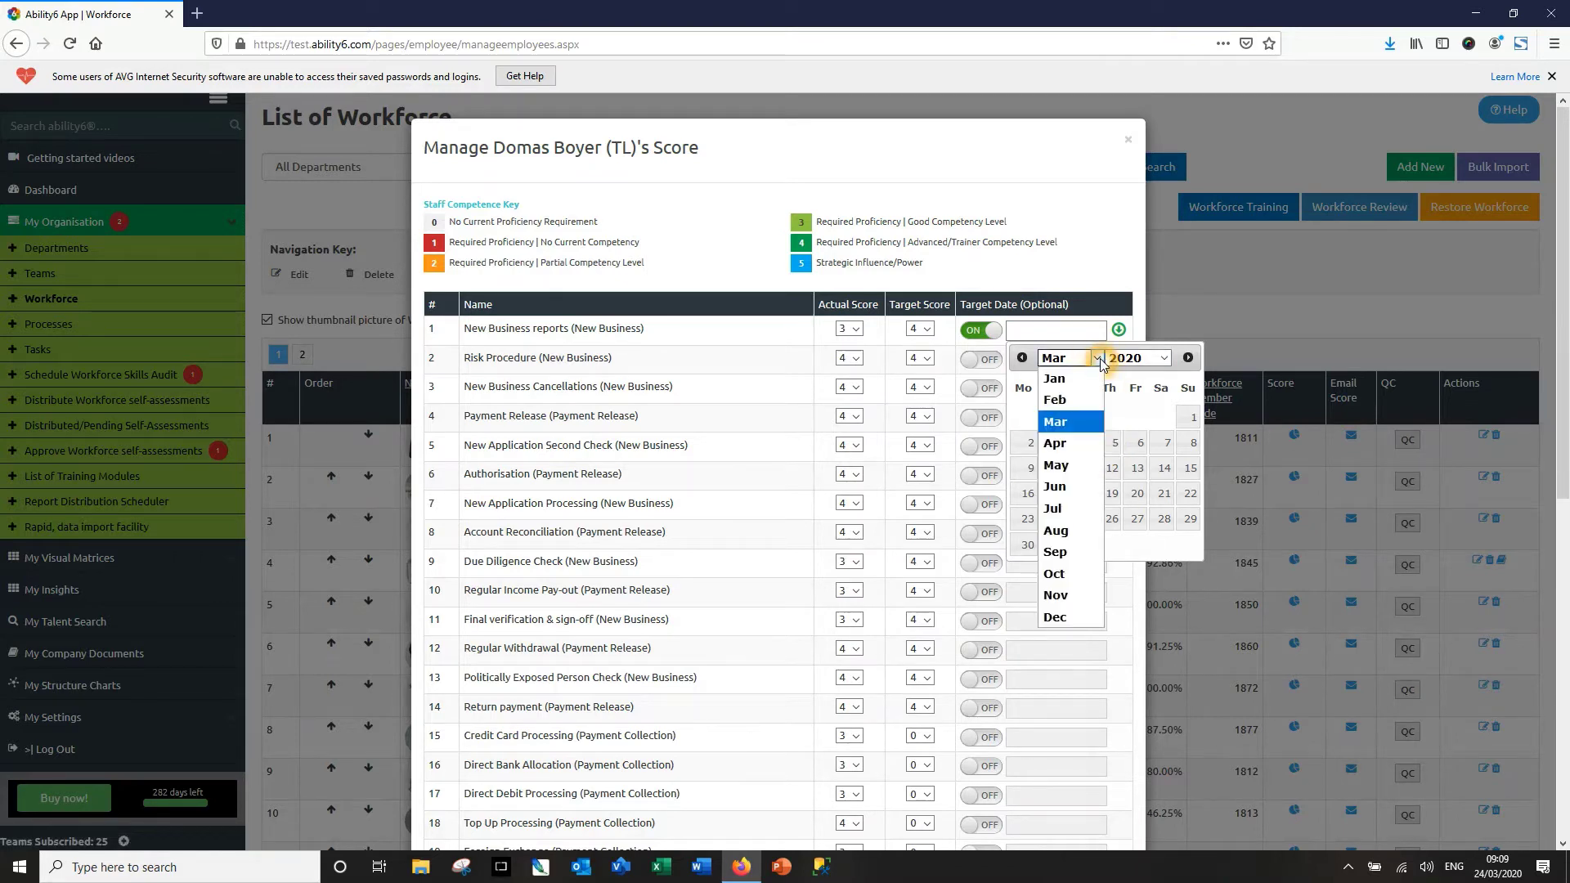
click(1084, 487)
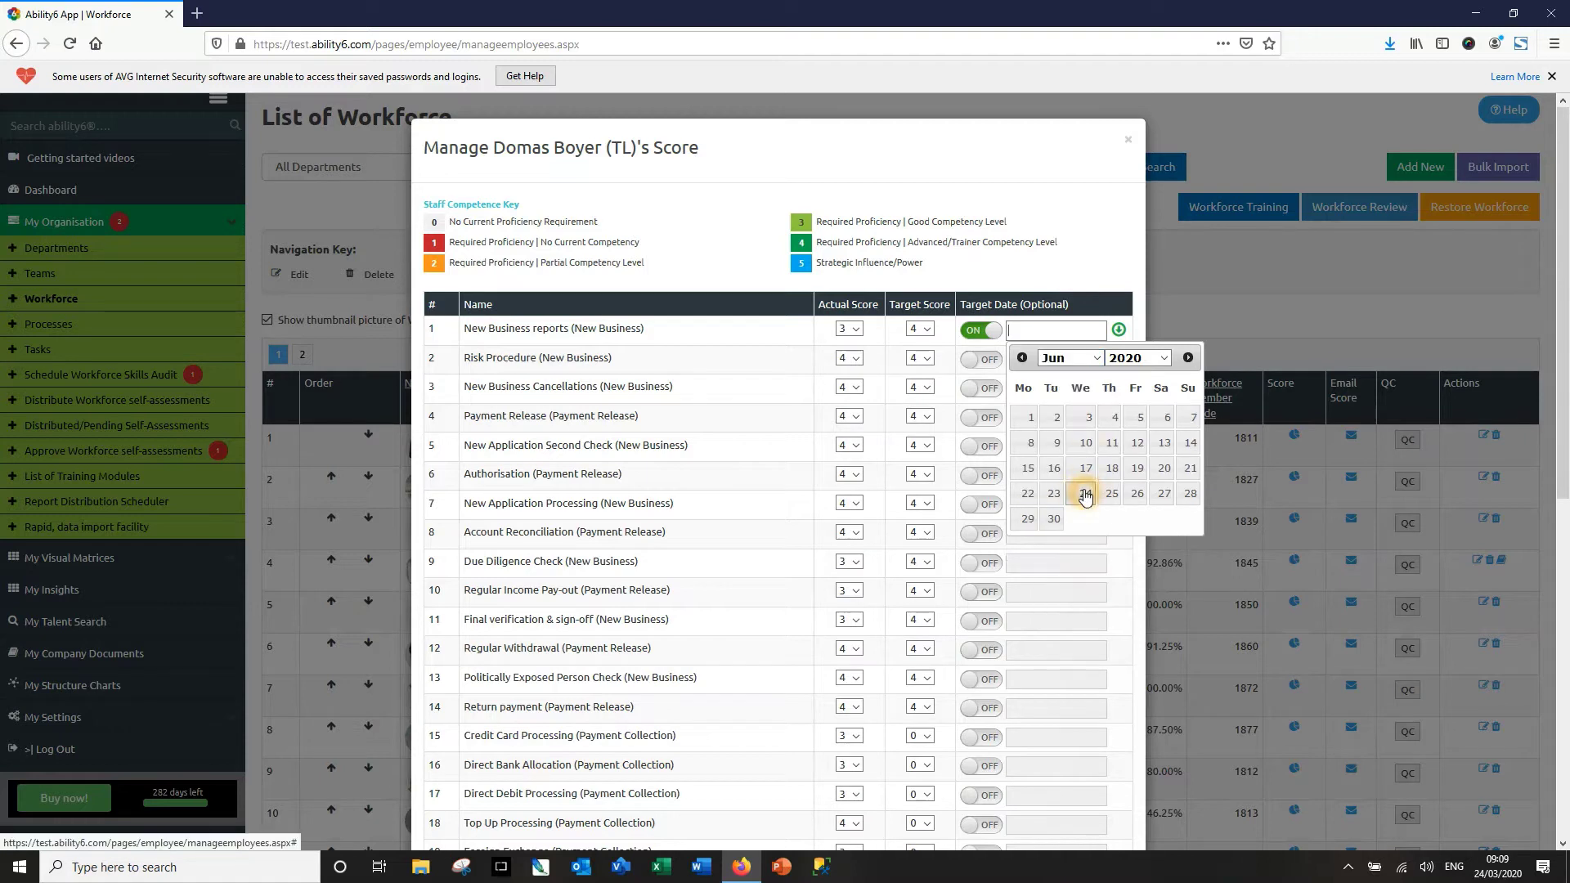
click(1054, 519)
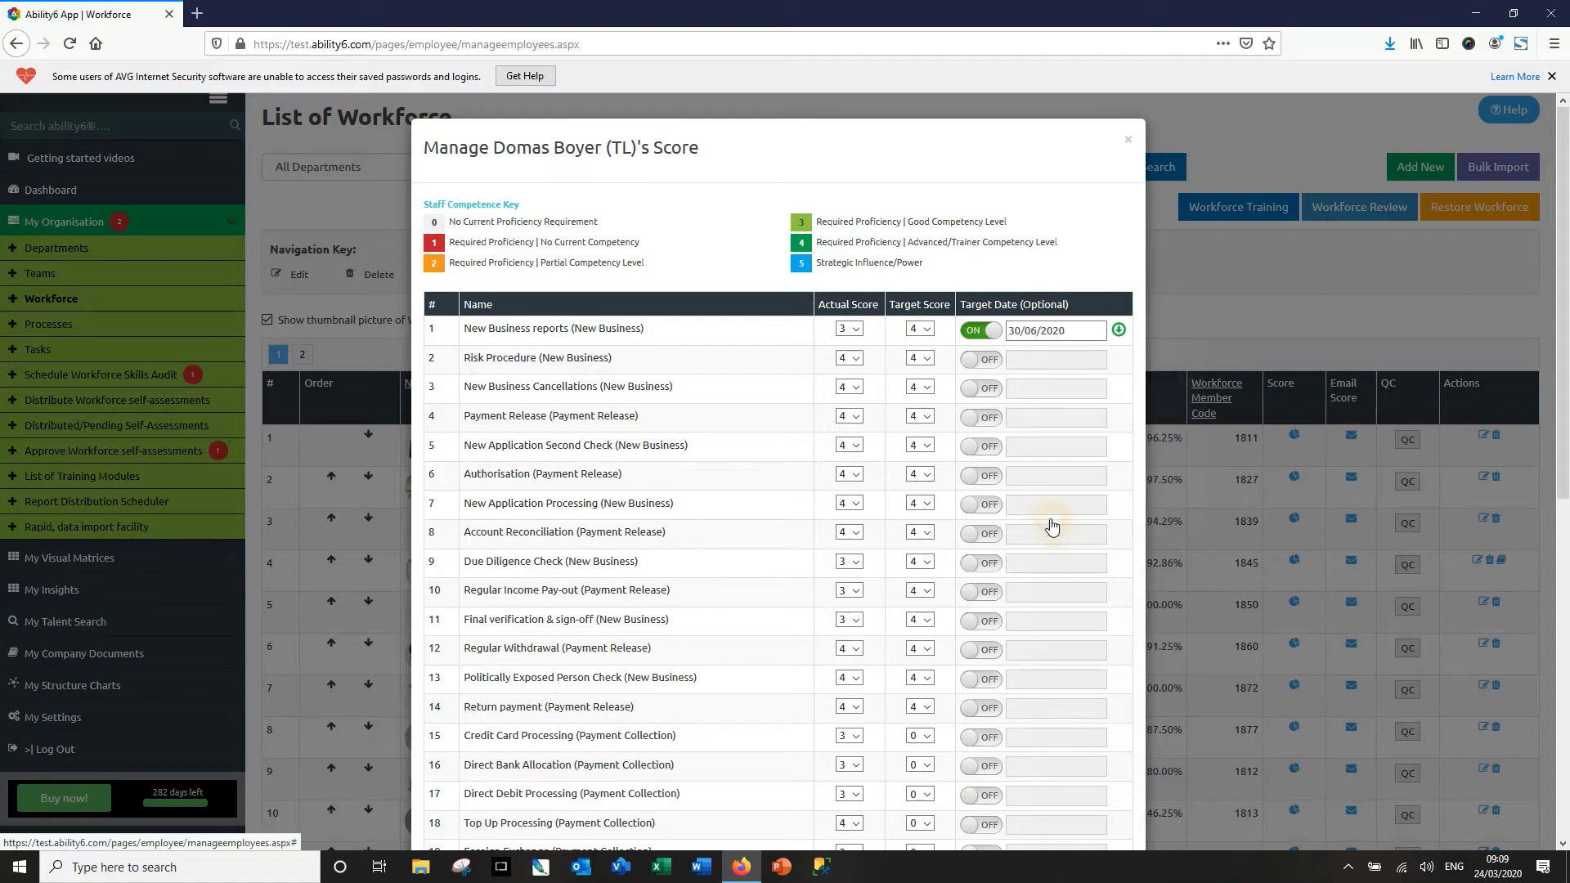
- Close the score sheet, with the overall summary now 3.77 versus 4
click(1072, 333)
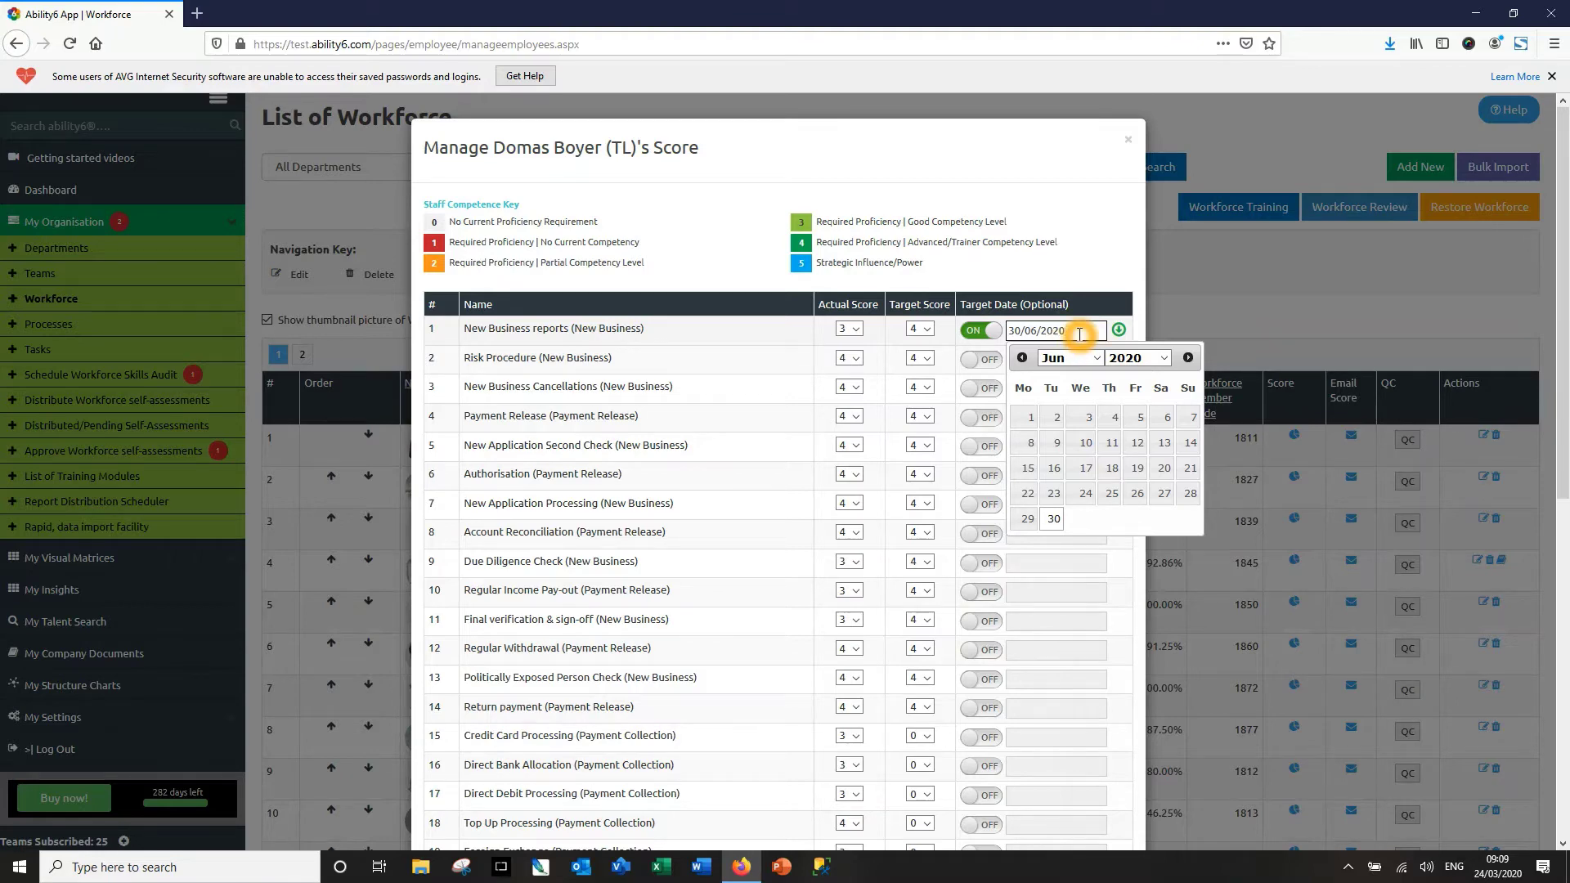
click(1078, 331)
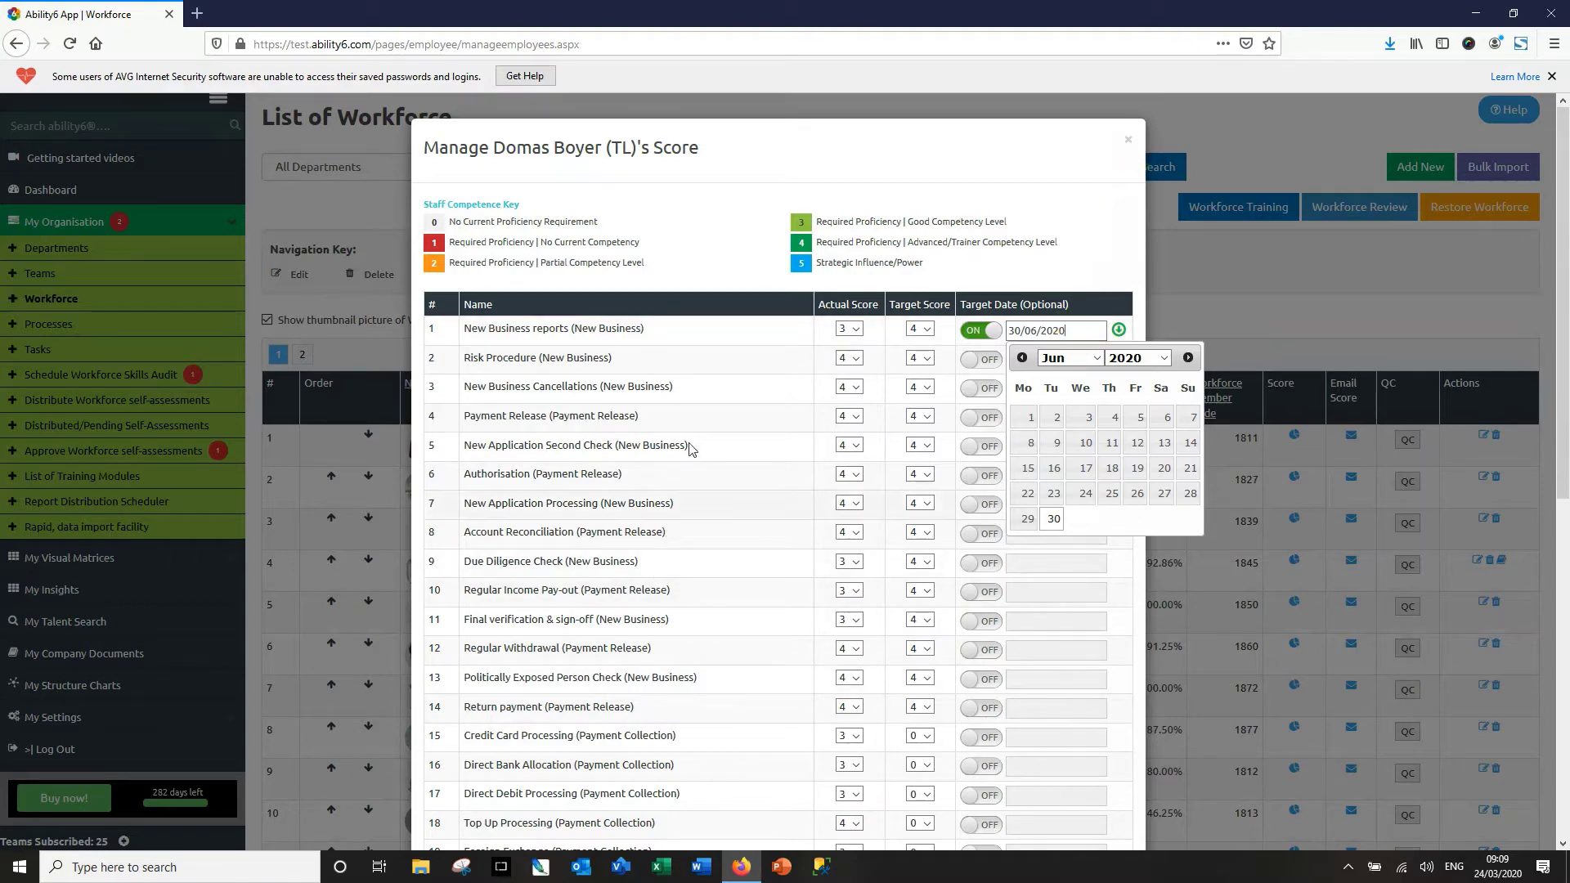
scroll(708, 685, down, 5)
scroll(708, 685, down, 3)
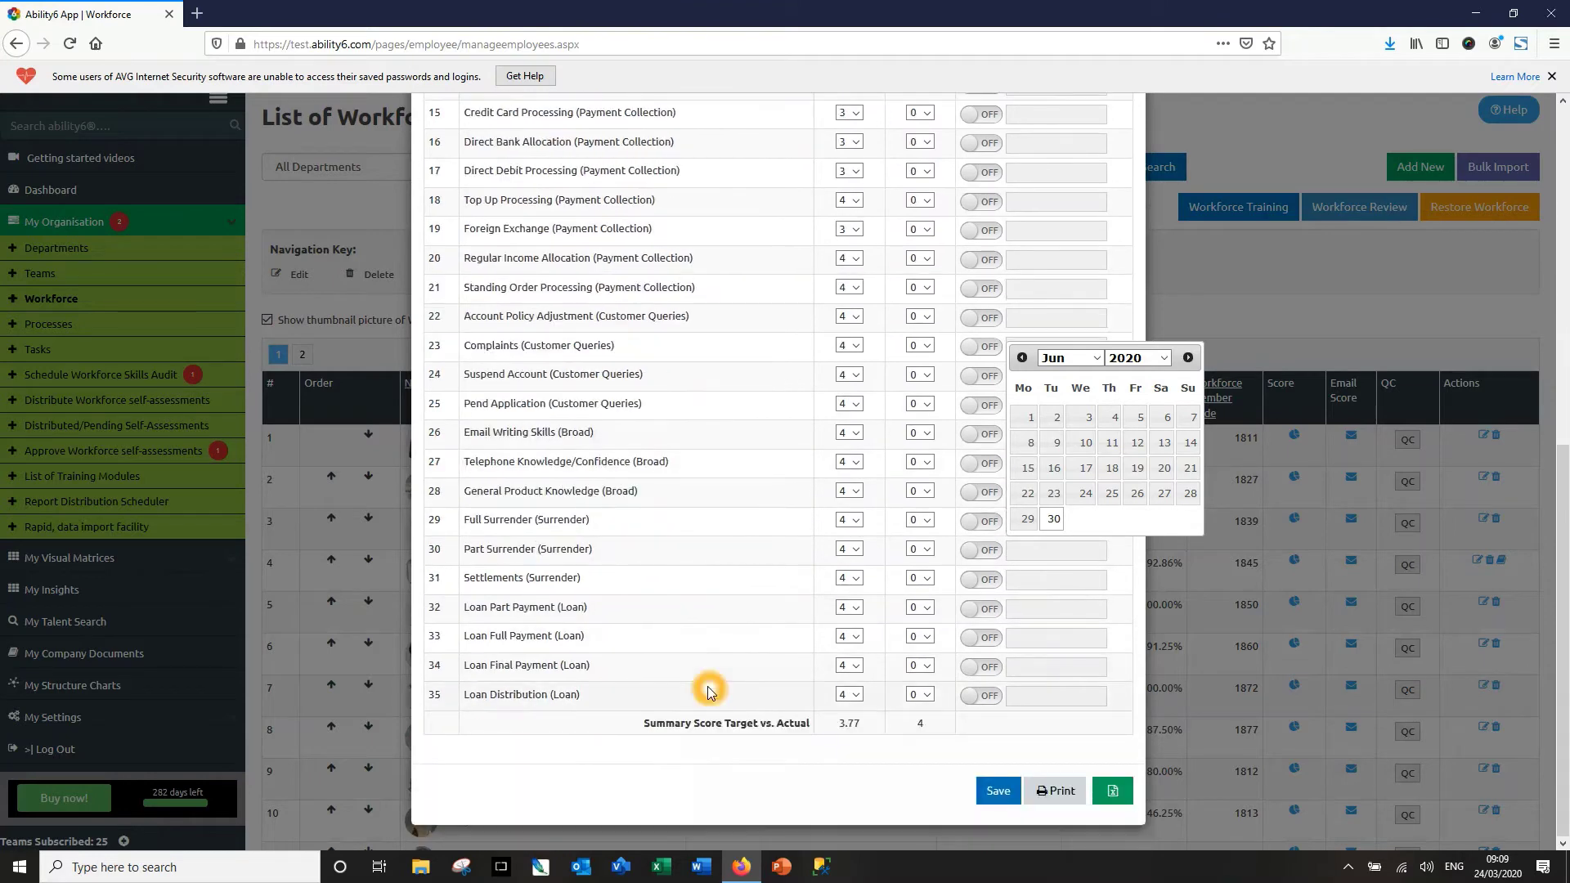
scroll(736, 664, up, 10)
scroll(738, 666, up, 2)
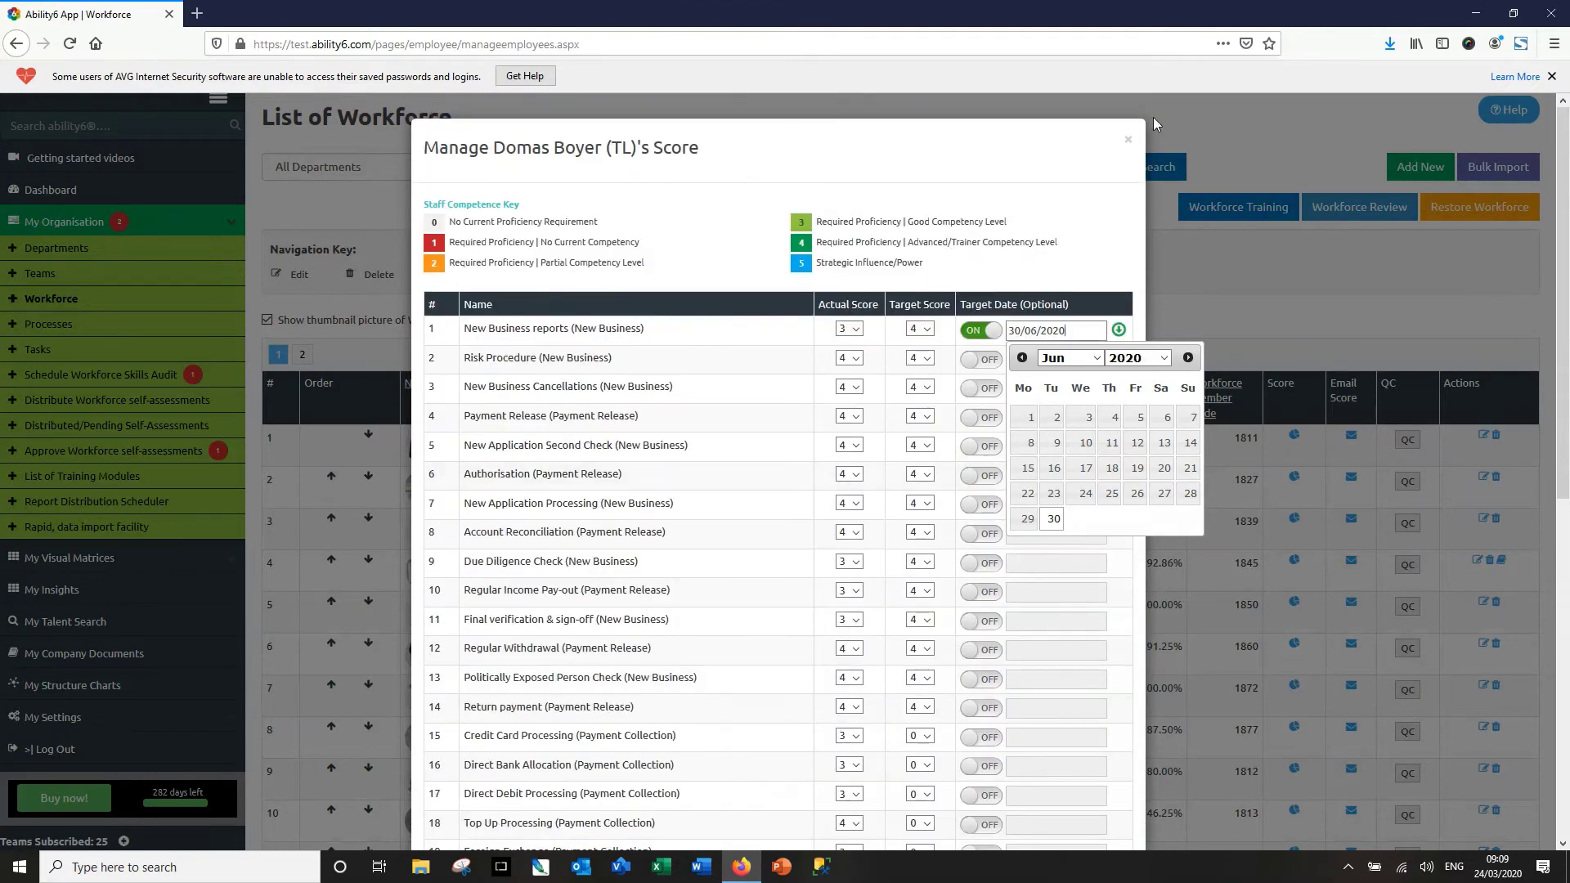
click(1130, 146)
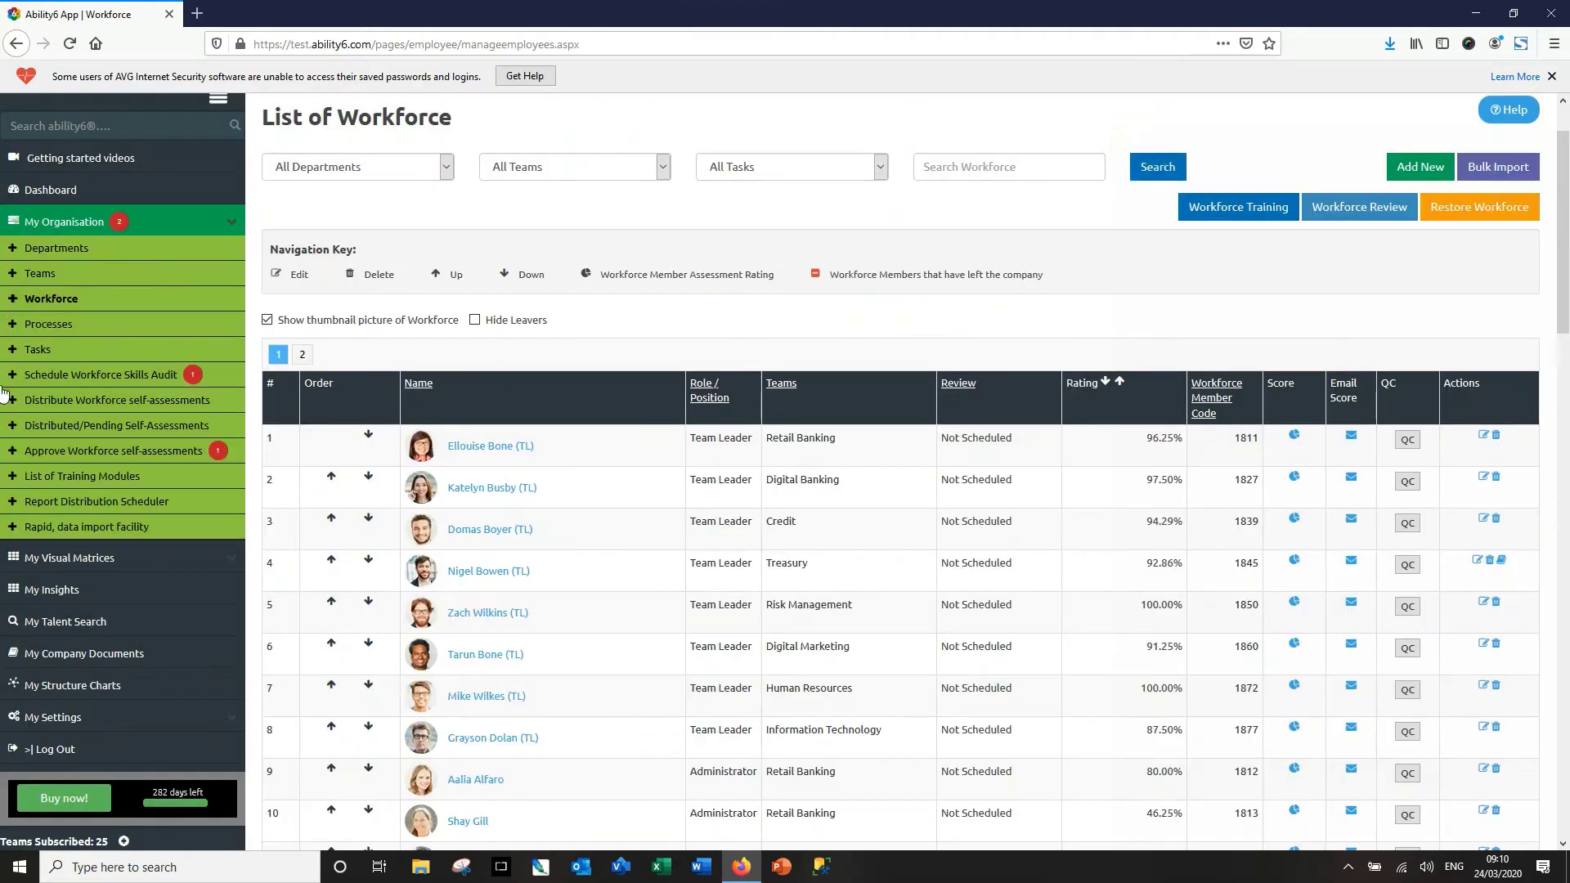
click(72, 559)
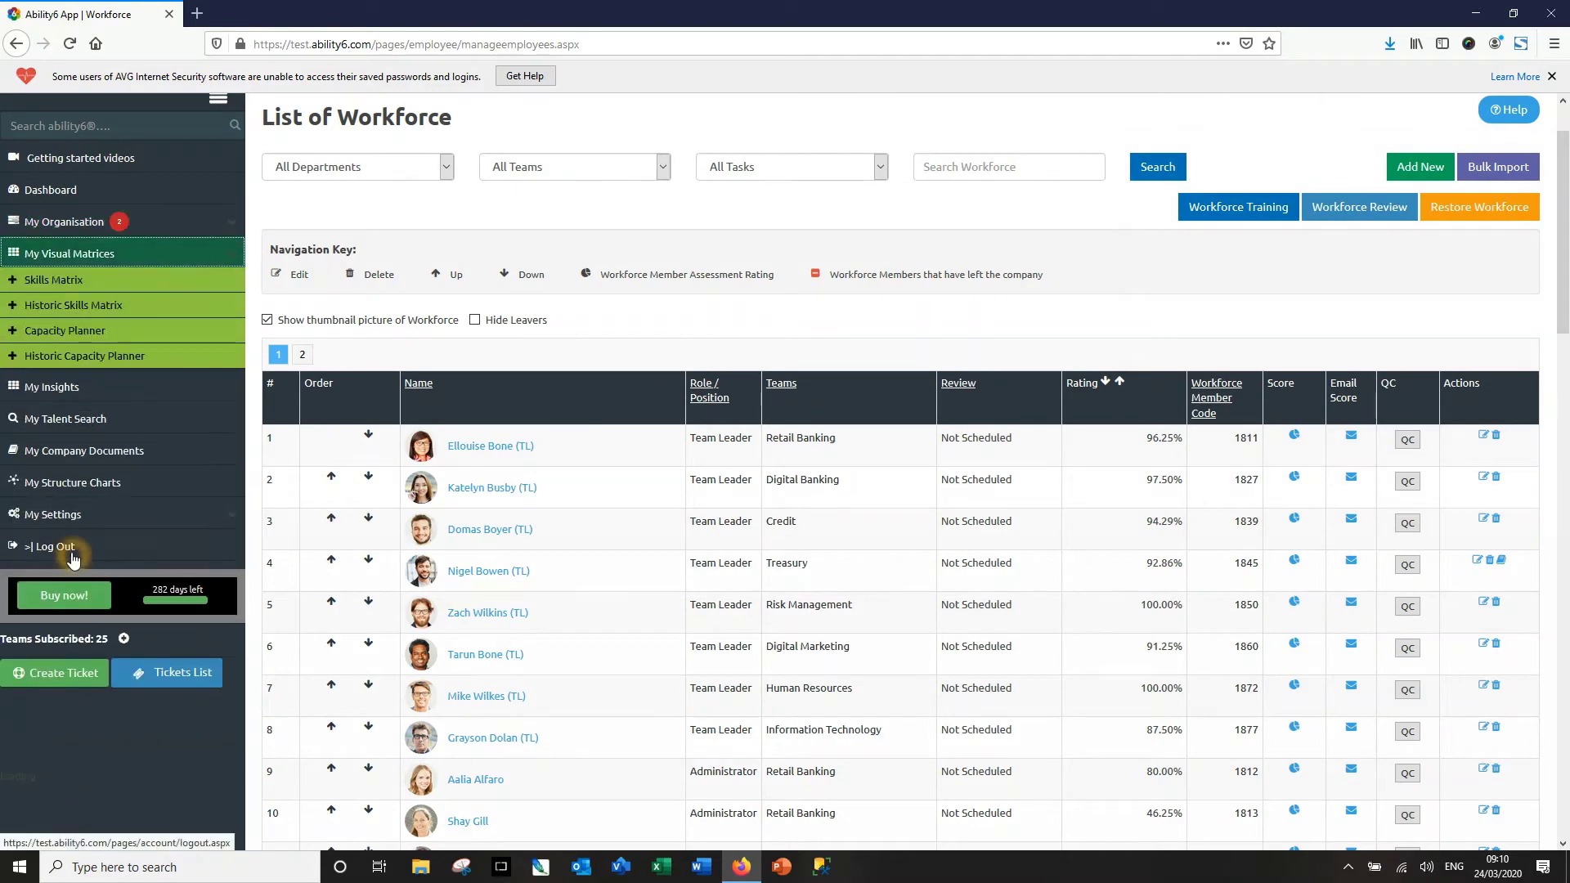
click(68, 288)
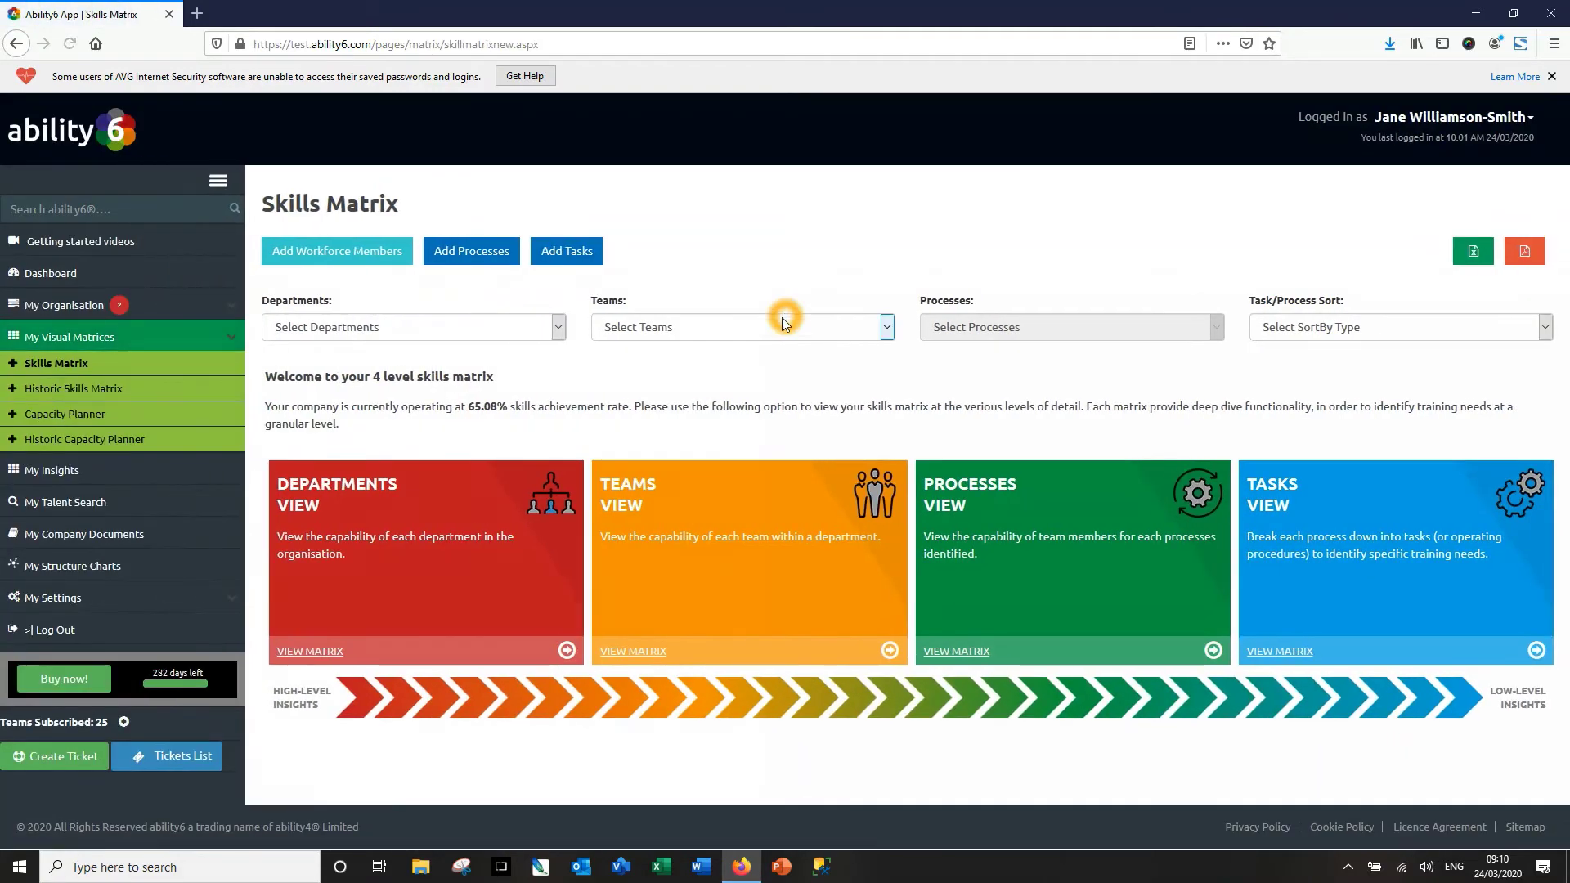
click(782, 320)
click(636, 374)
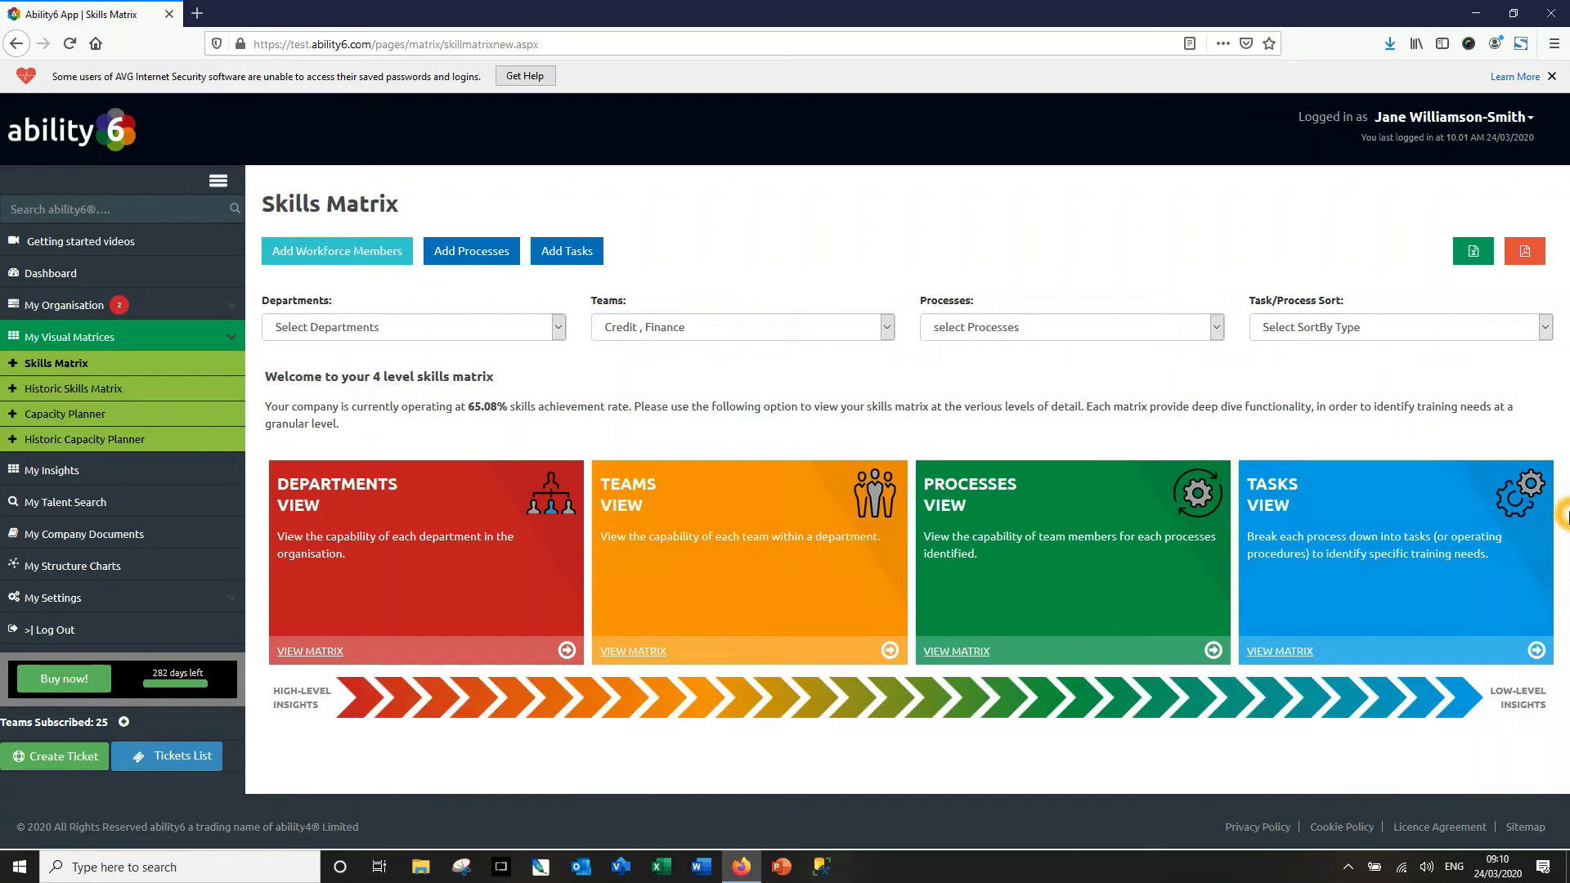
click(1308, 552)
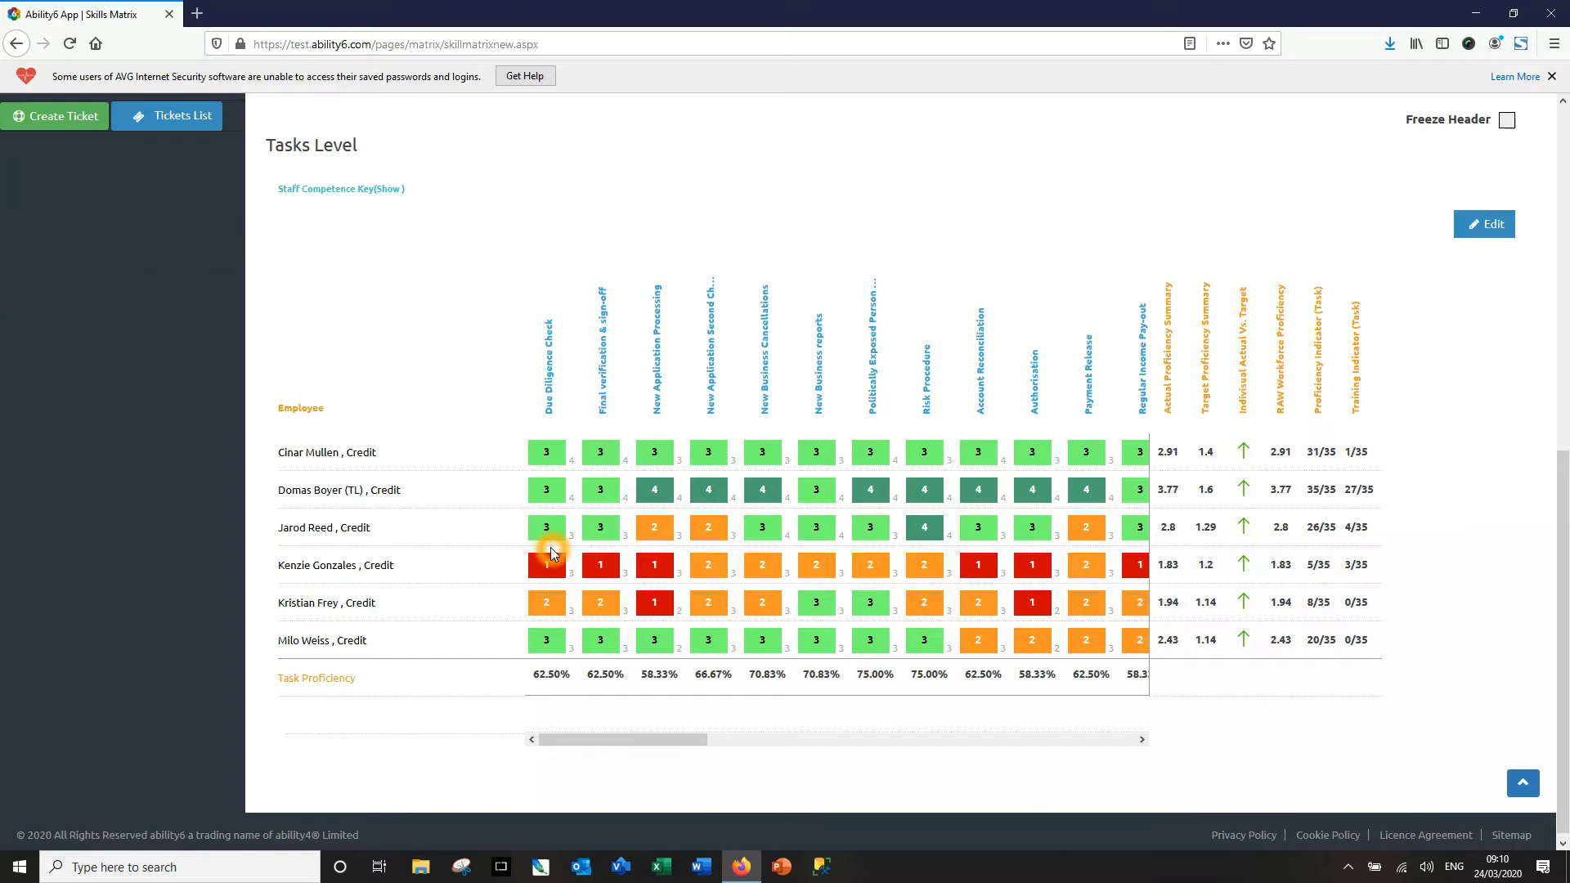
scroll(551, 553, up, 2)
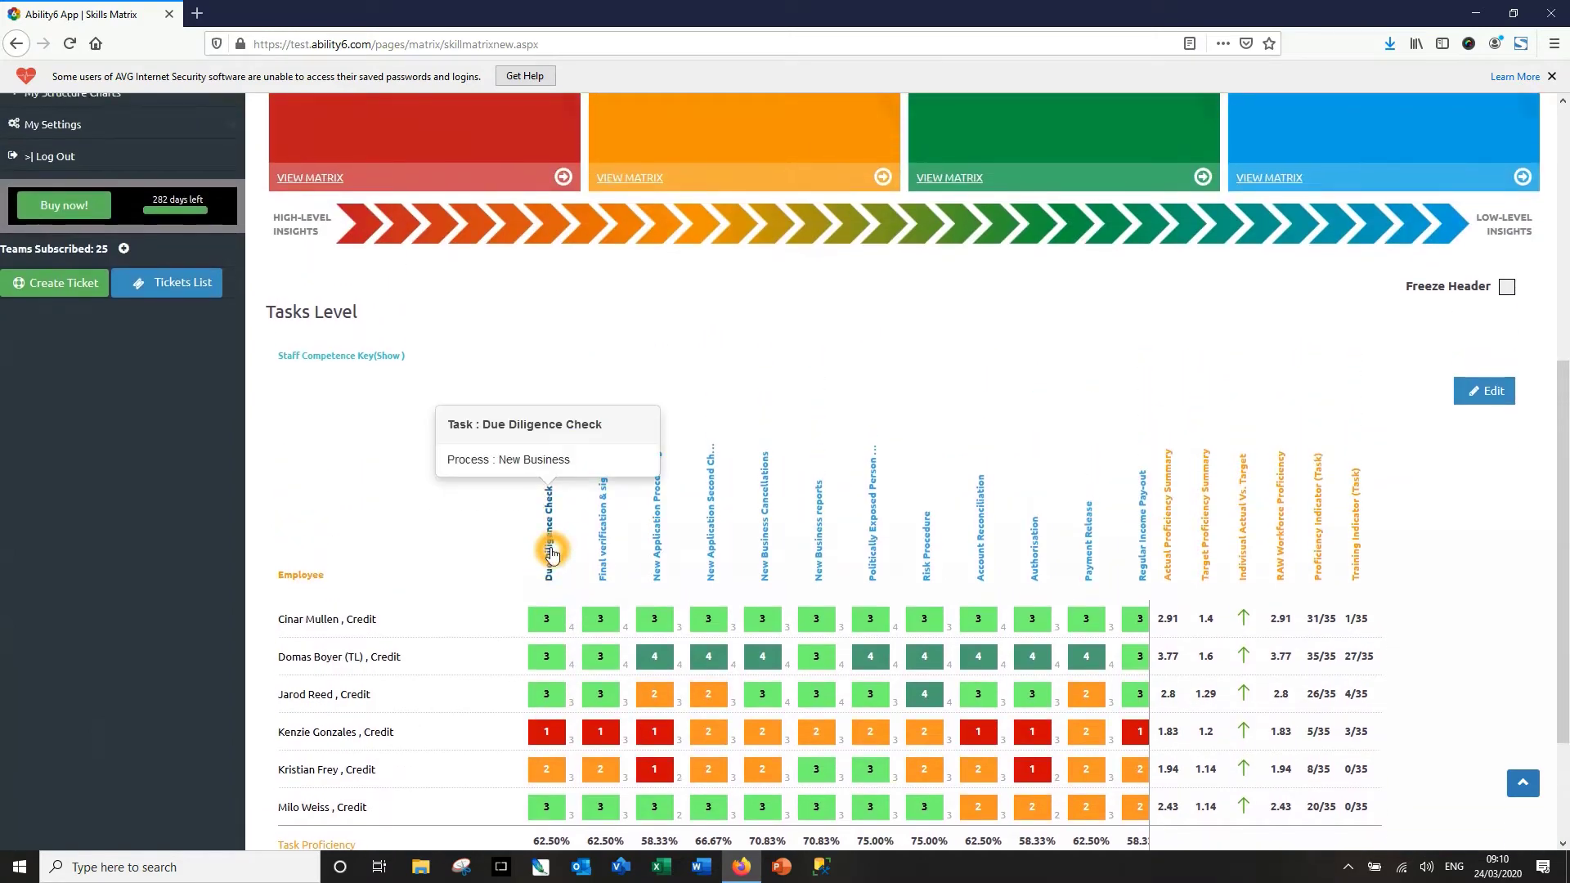
scroll(551, 554, up, 6)
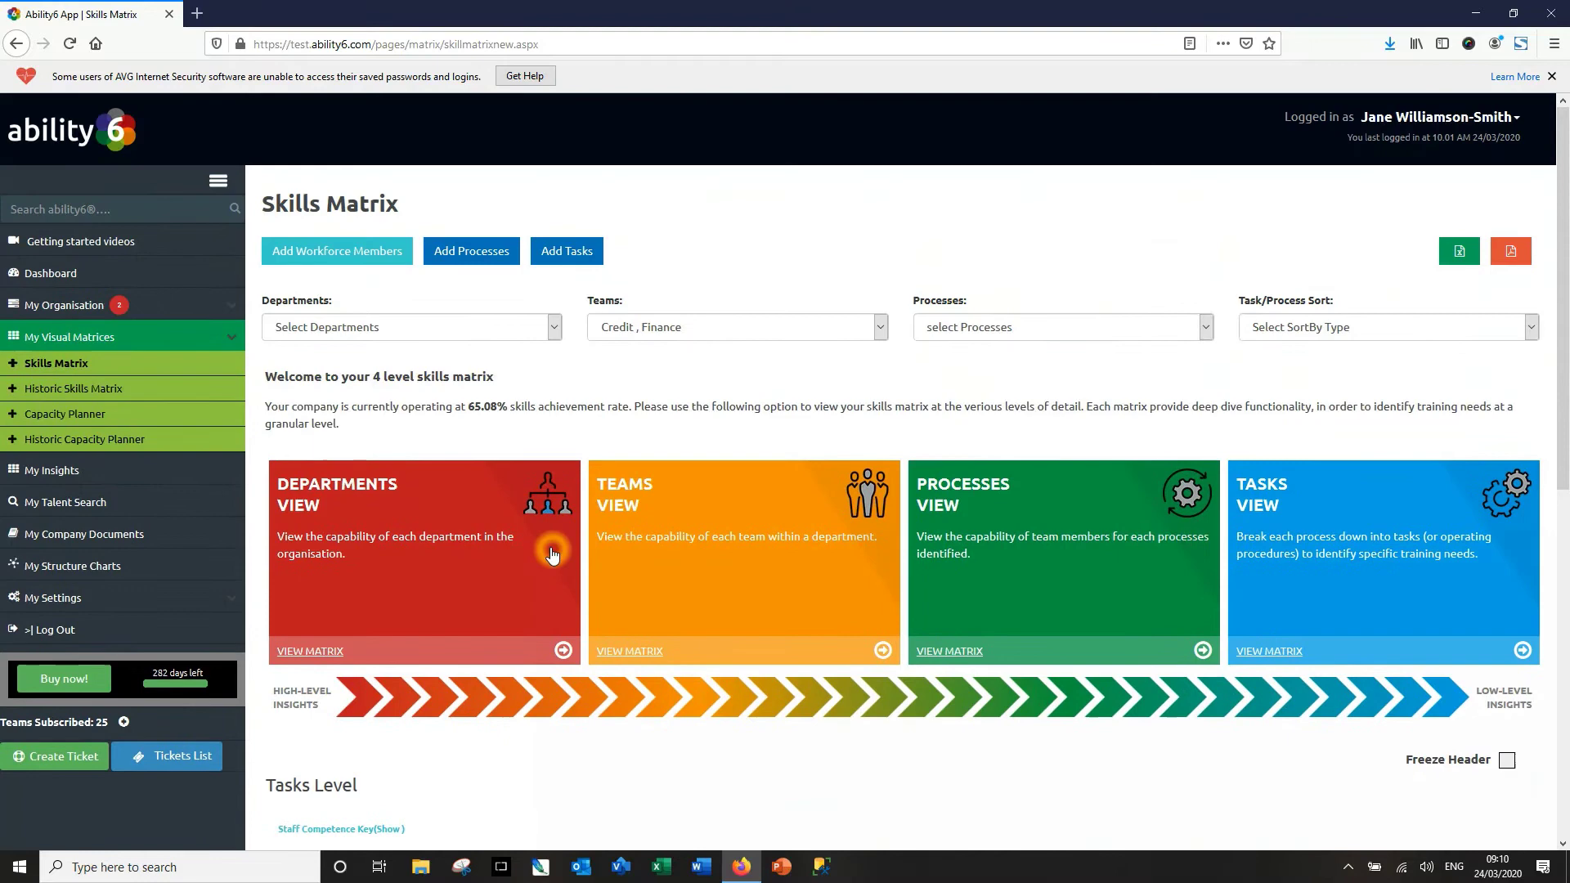
- Switch the Advanced Proficiency Targeting setting off under My Settings
click(68, 601)
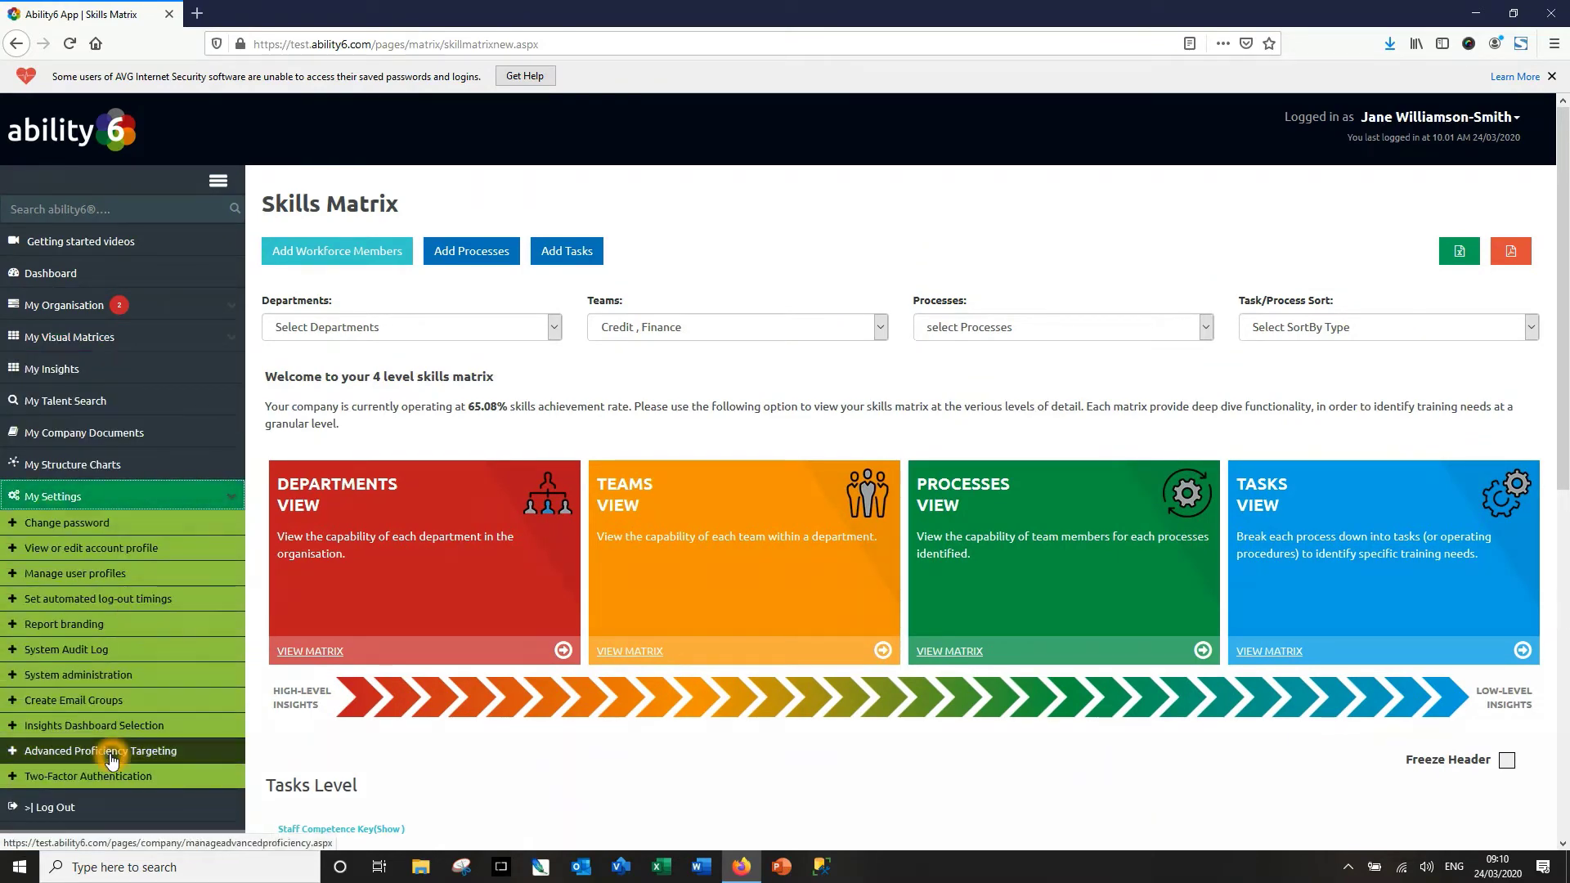
click(112, 752)
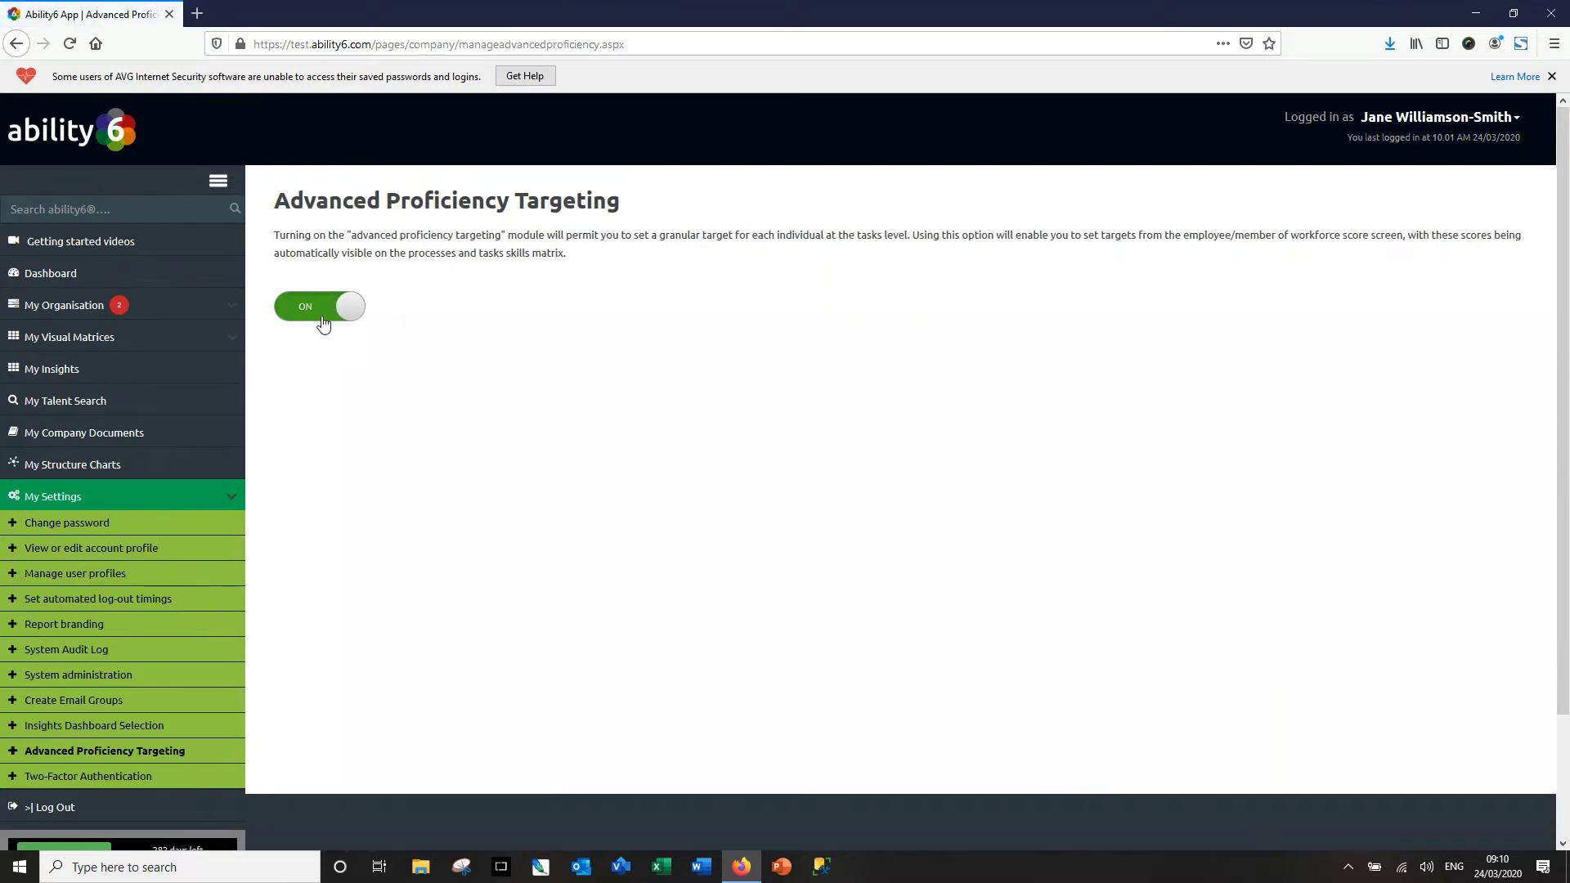
click(323, 311)
- Return to the Skills Matrix page under My Visual Matrices
click(71, 306)
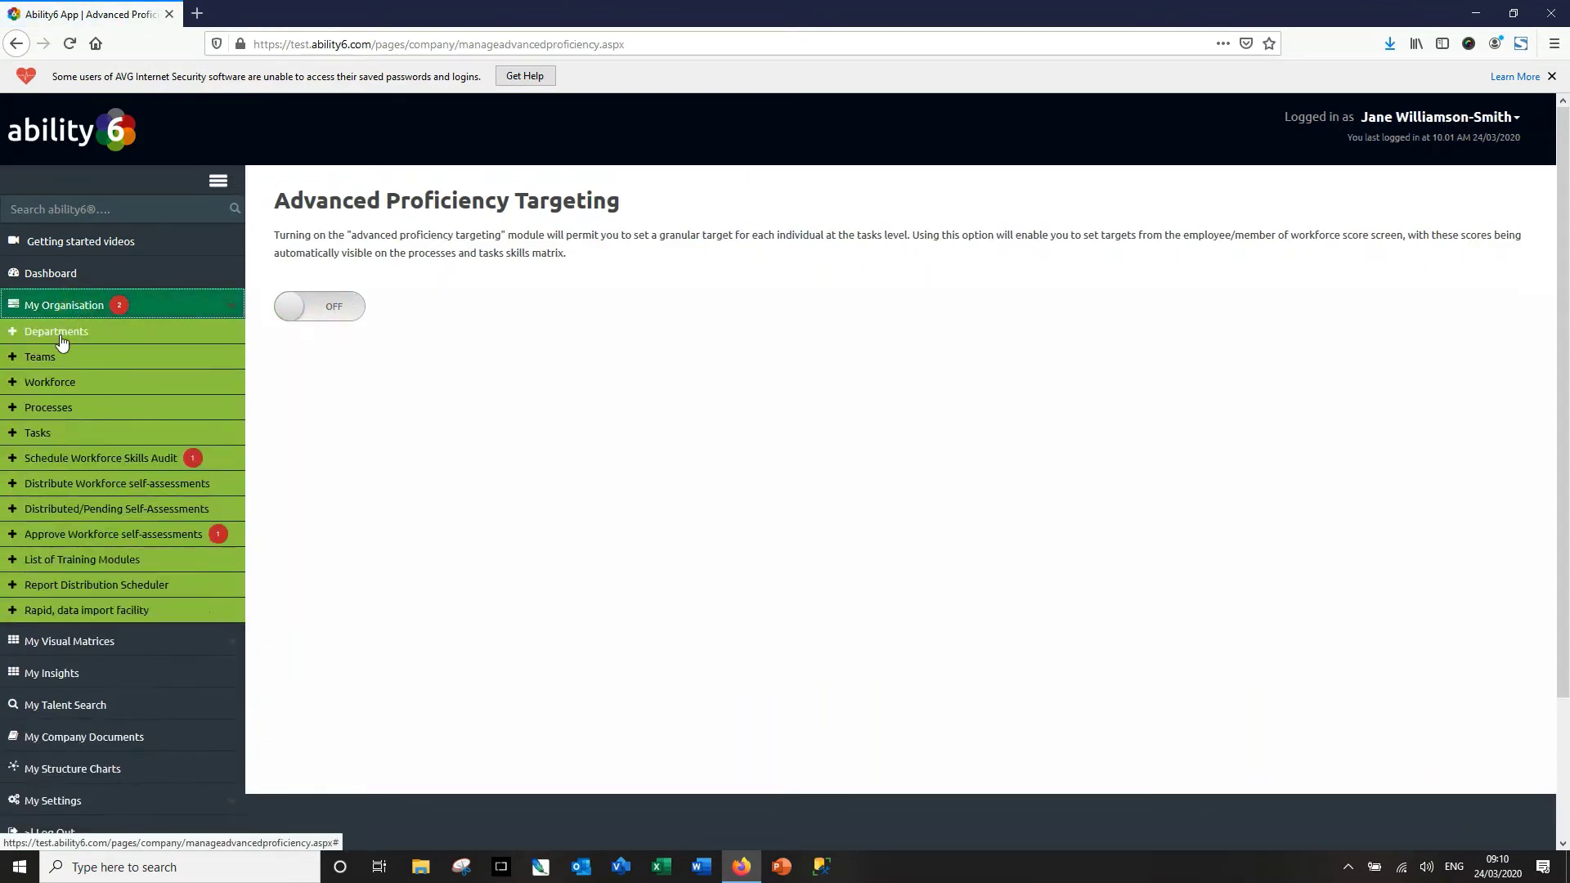
click(48, 642)
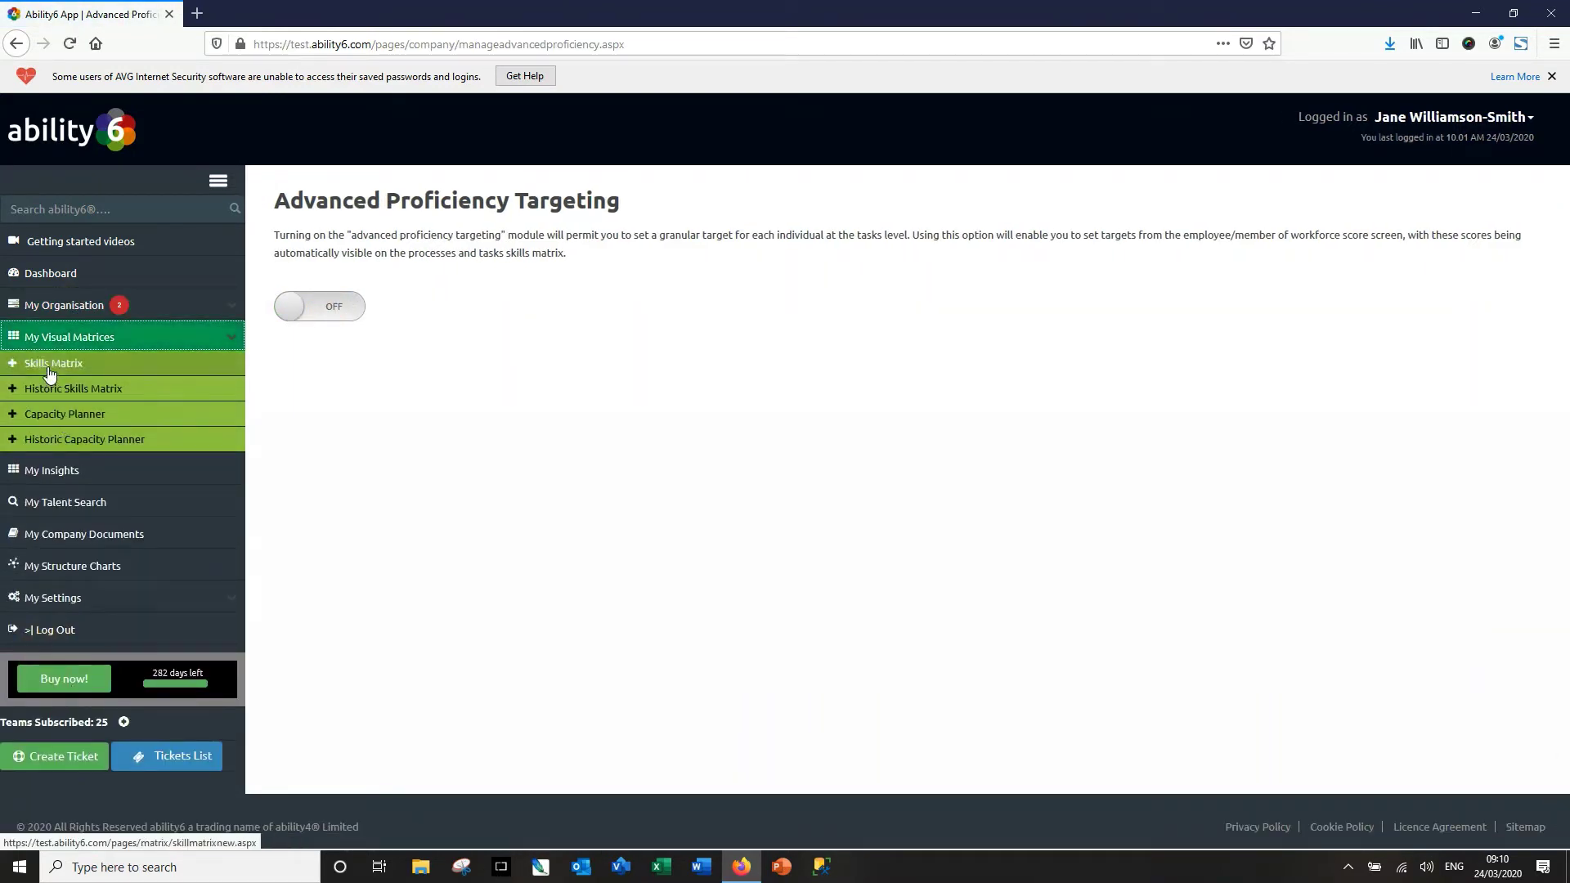
click(50, 369)
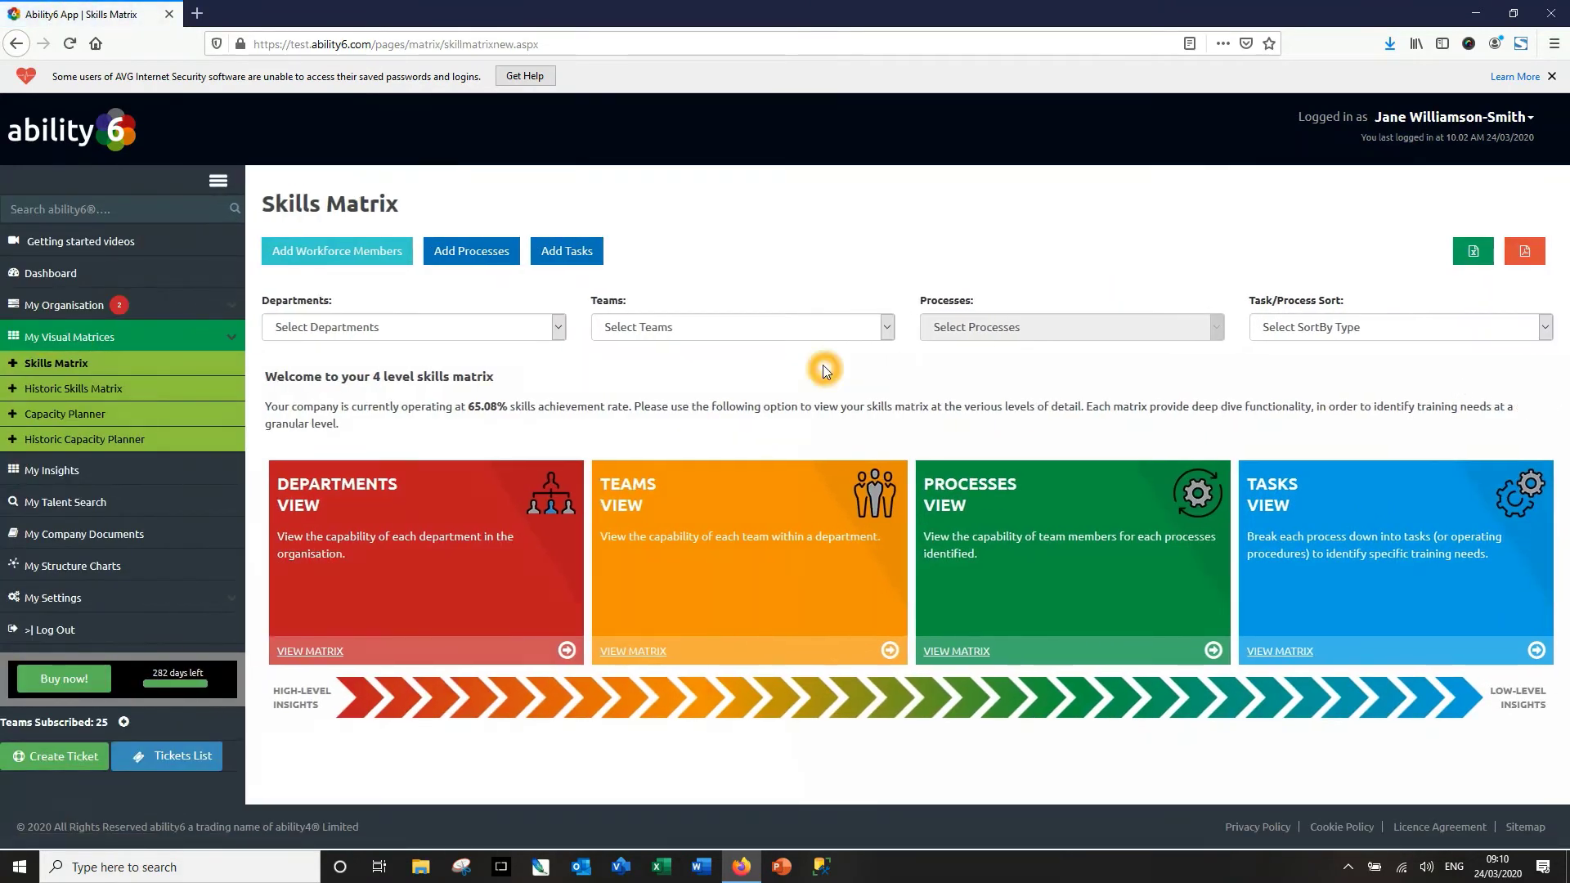
scroll(1133, 459, down, 6)
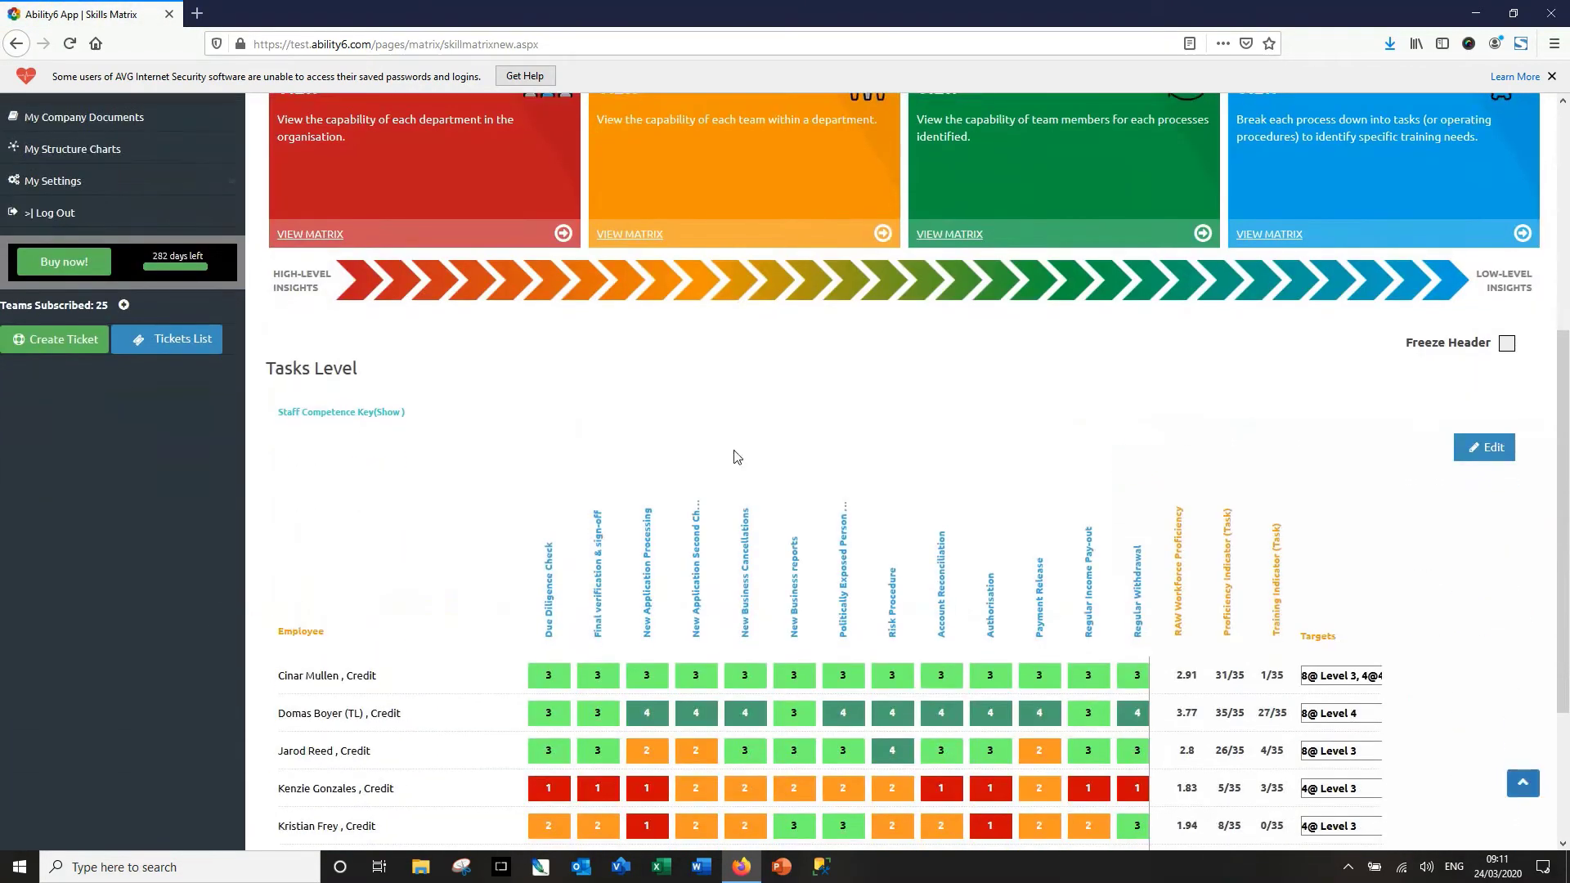
scroll(552, 605, down, 2)
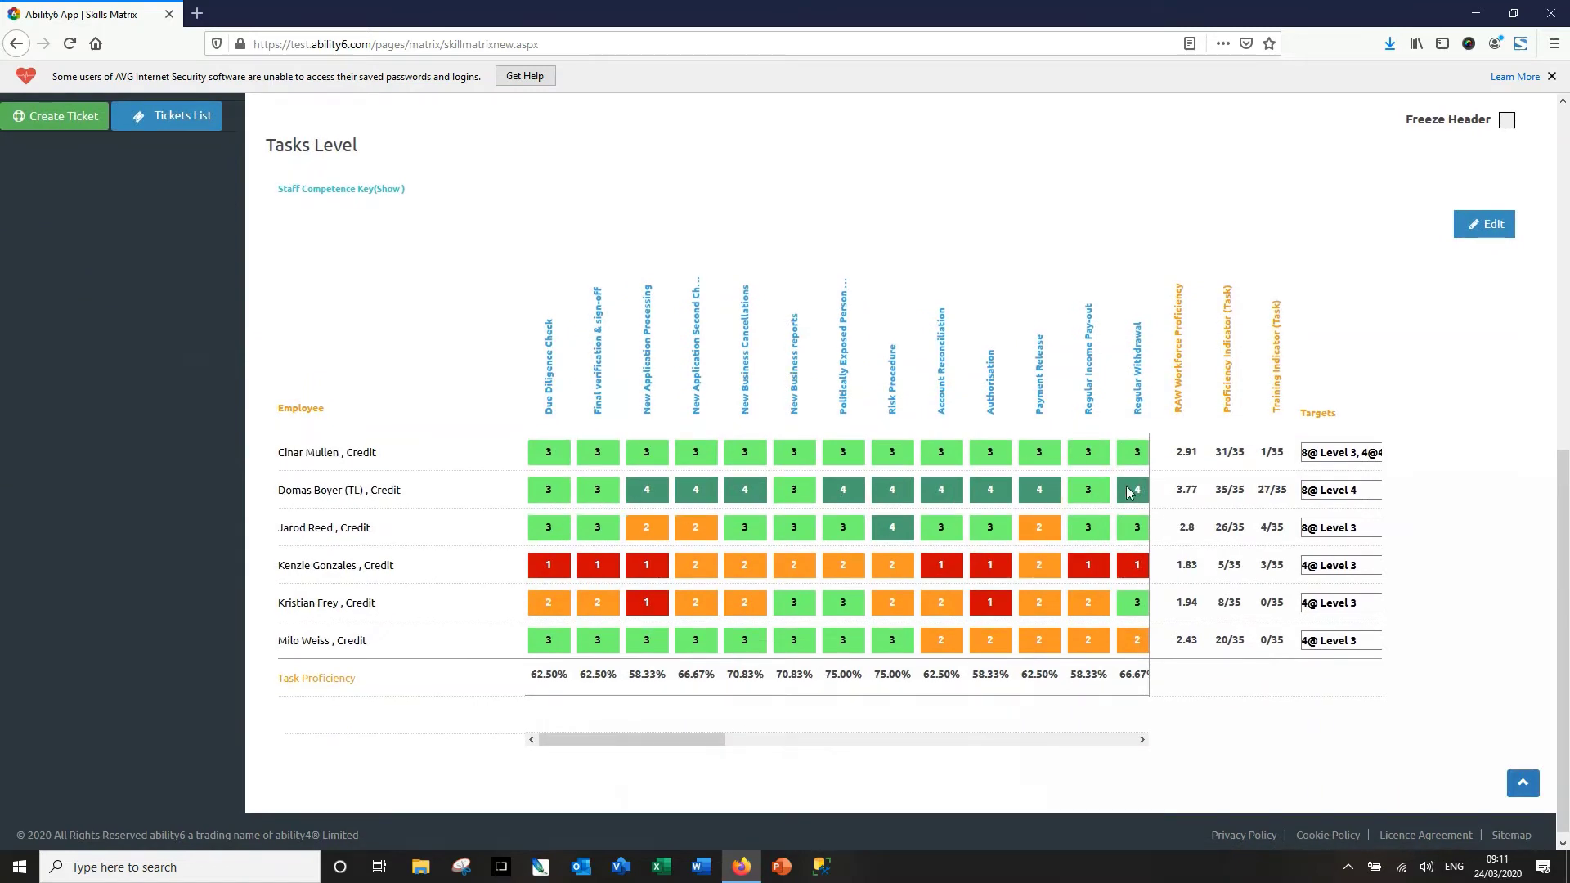
drag(666, 738, 1141, 749)
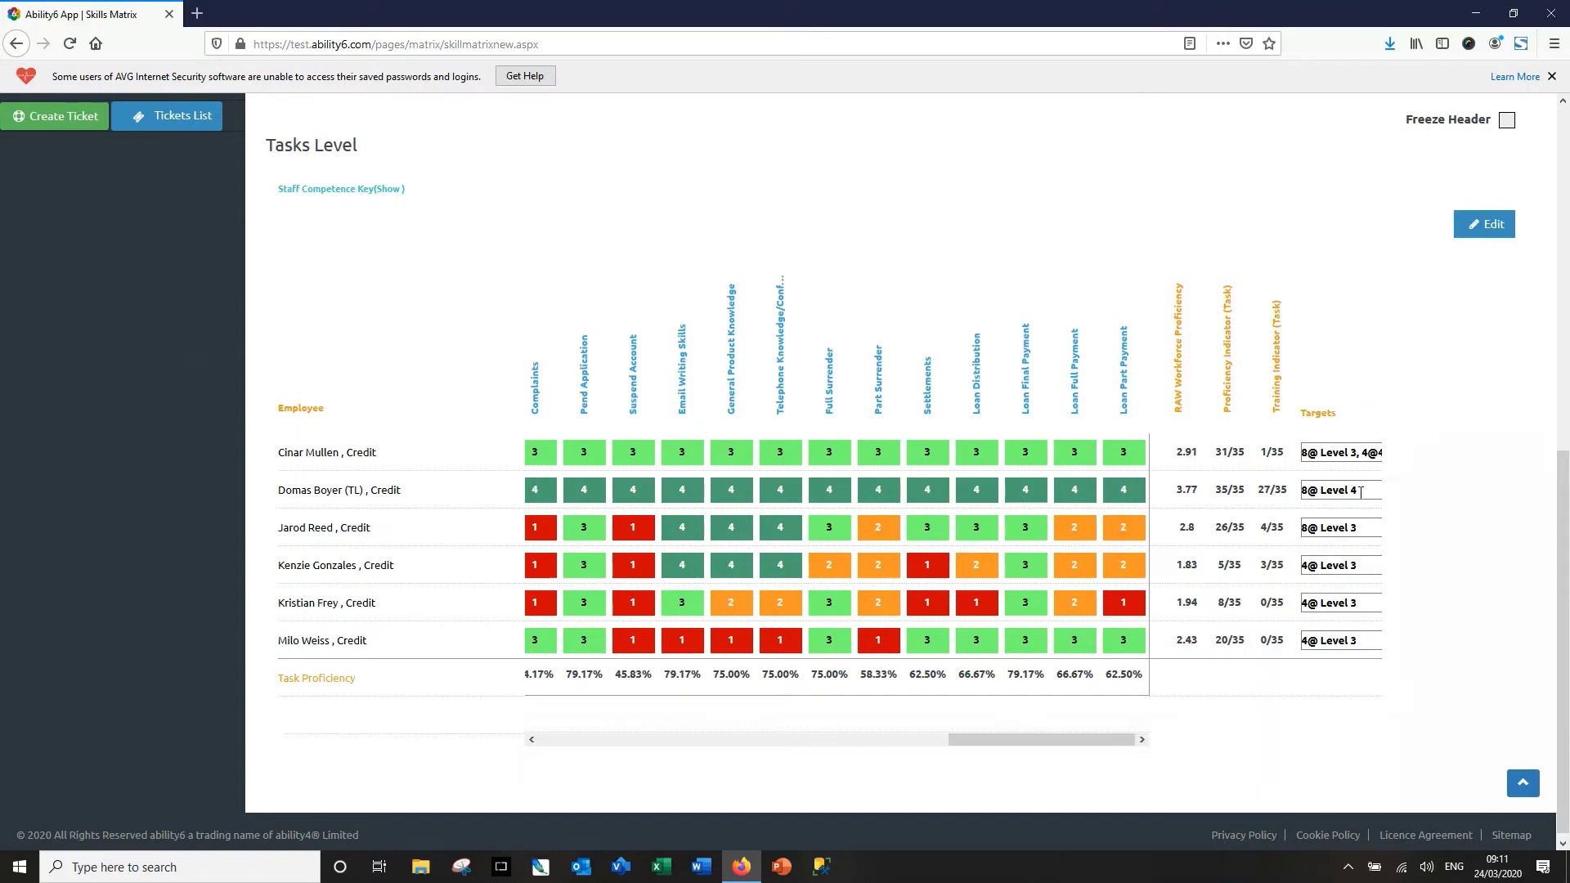
mouse_move(1350, 490)
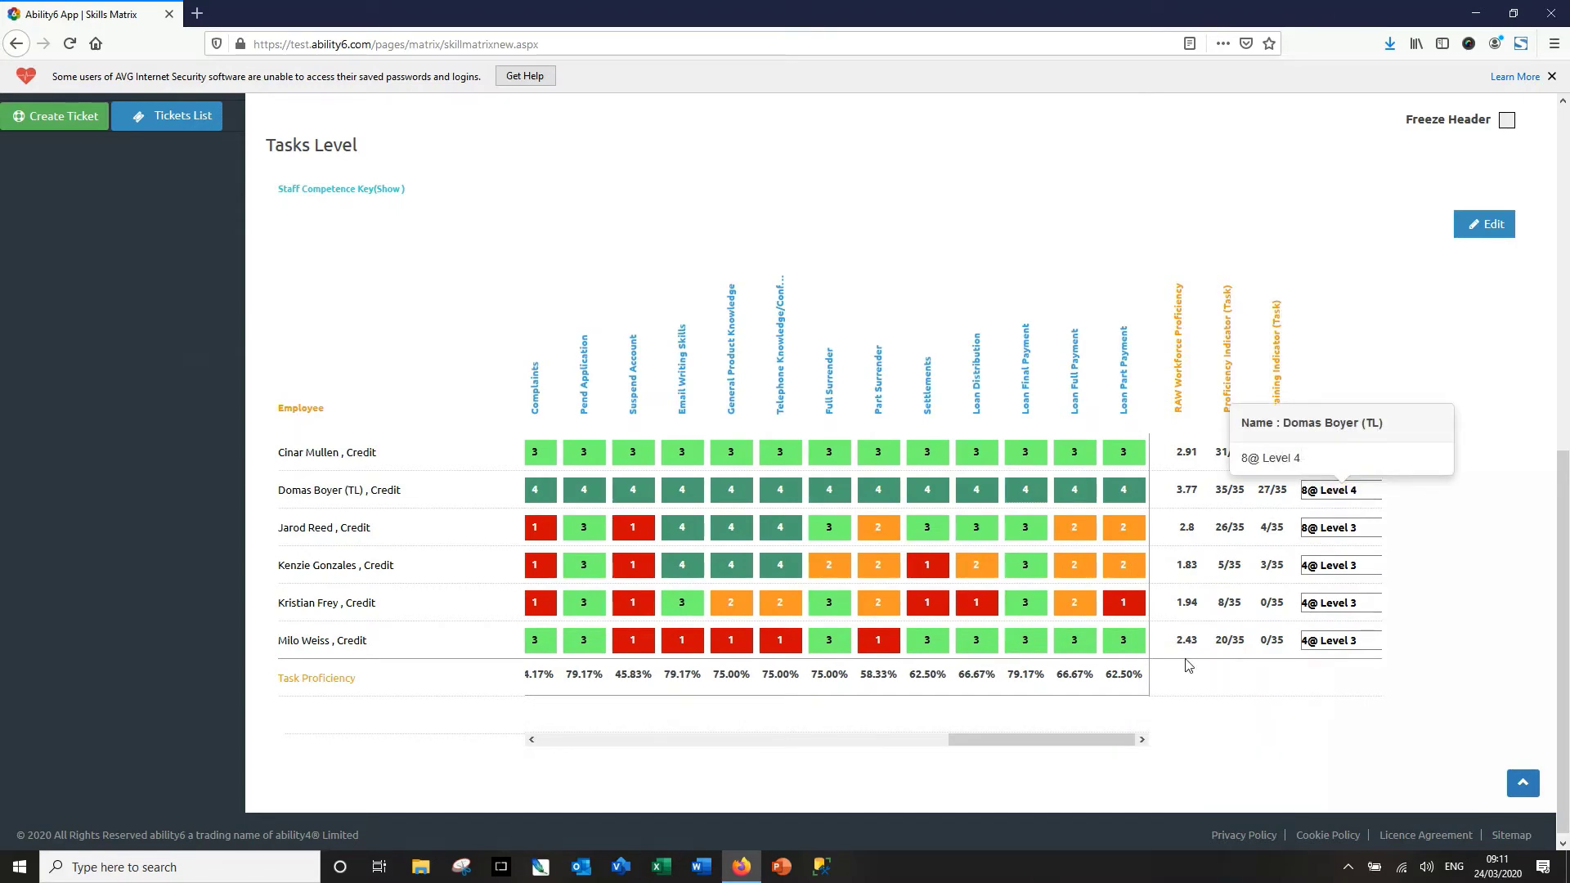
drag(1037, 745, 543, 742)
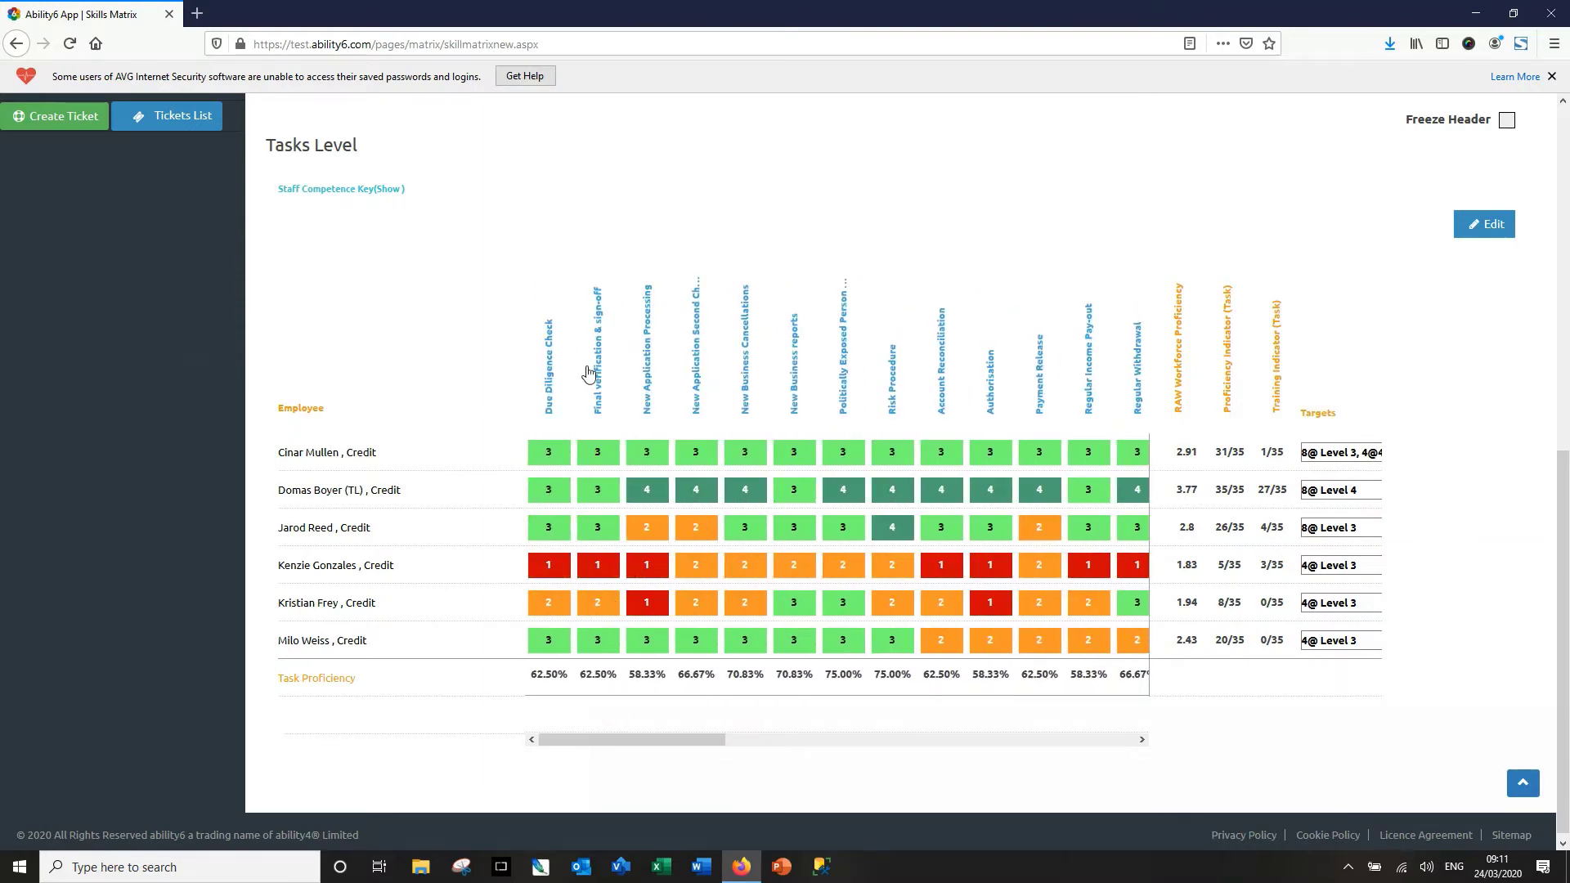
scroll(667, 577, up, 10)
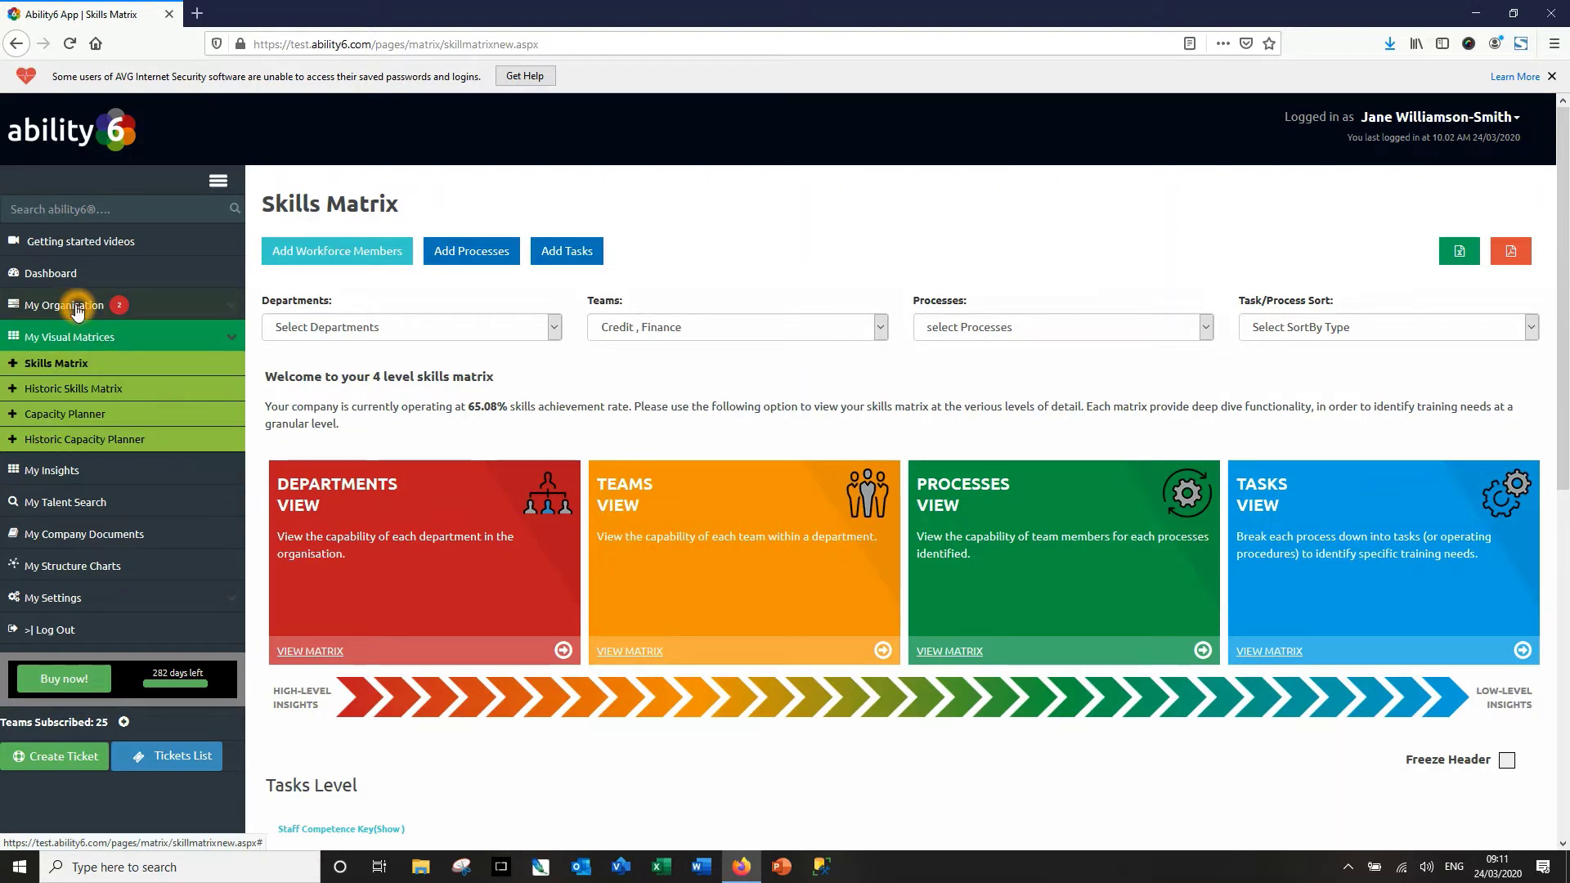
- Open Distribute Workforce self-assessments from the My Organisation menu
click(77, 309)
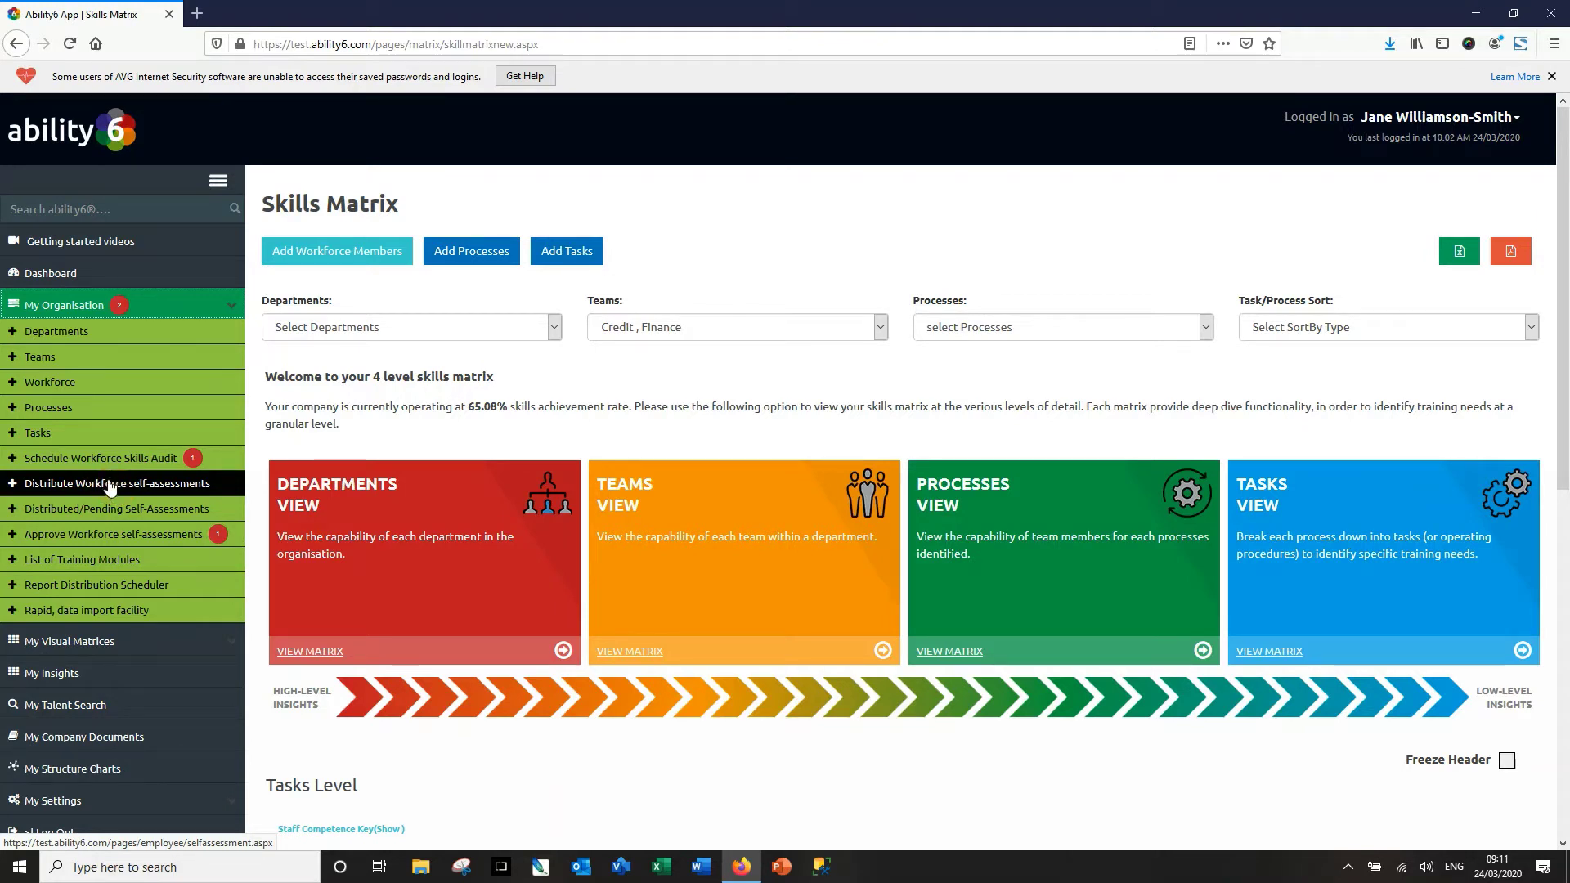
click(75, 490)
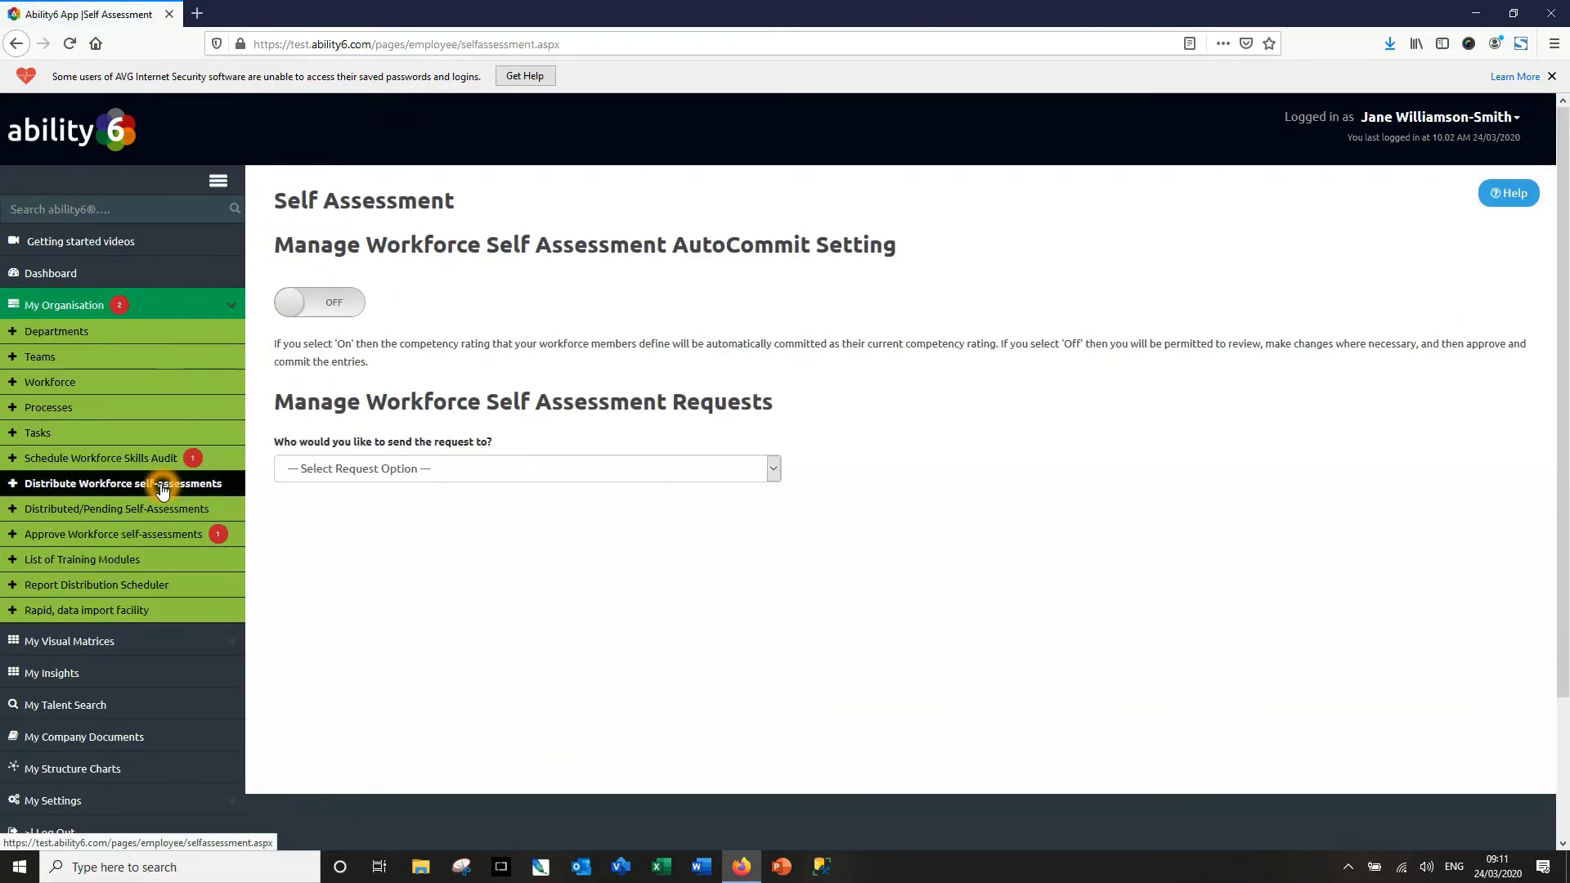
- Address the request to One Individual, choosing the team leader as recipient
click(372, 470)
click(350, 514)
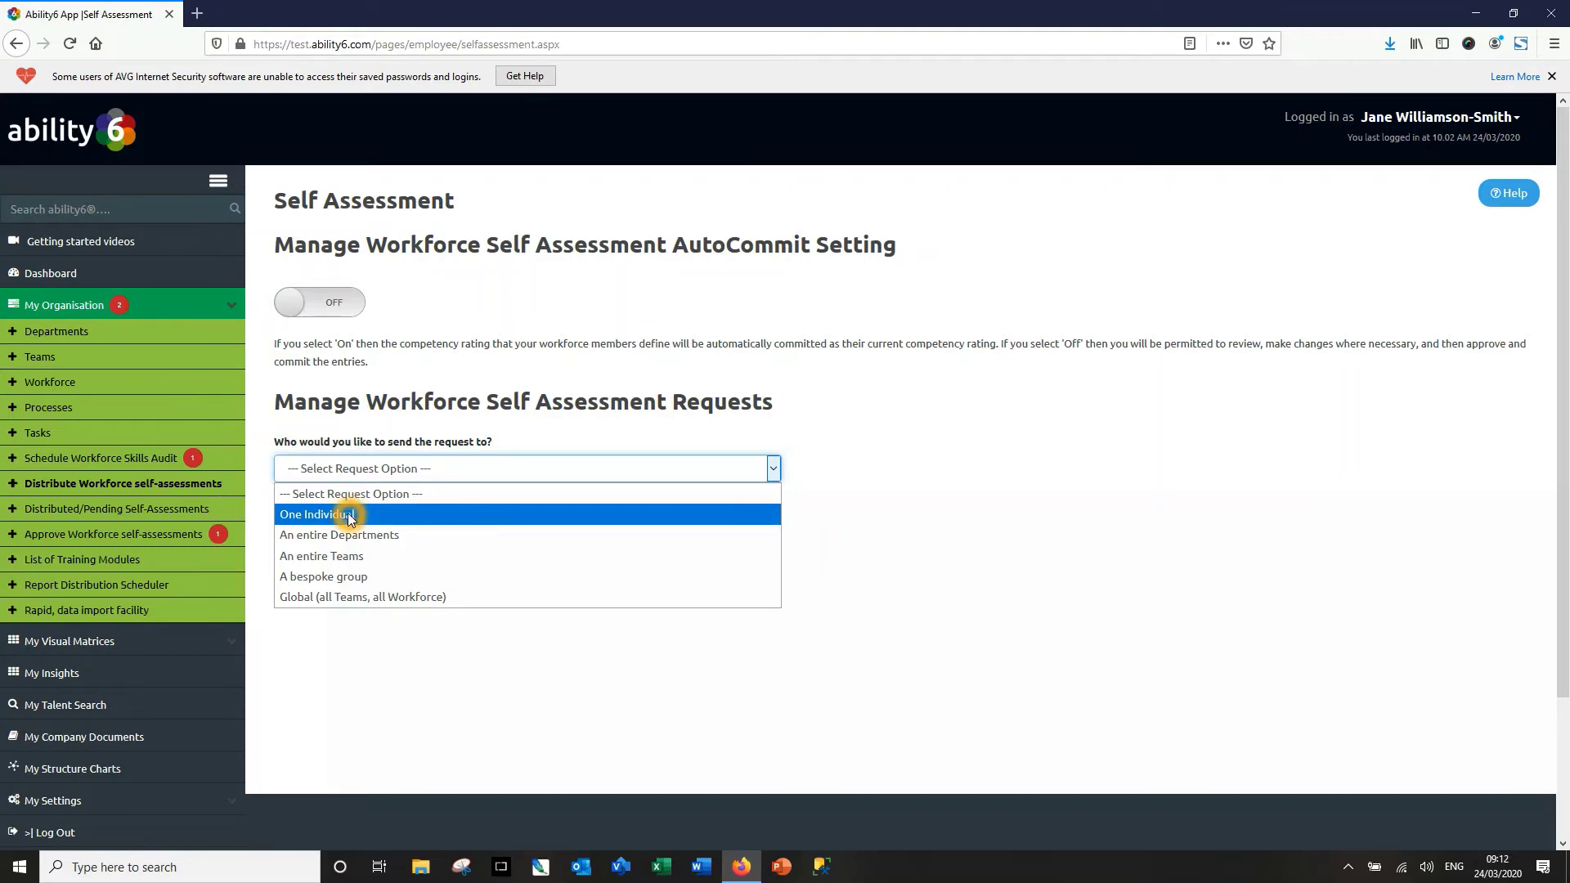
click(350, 514)
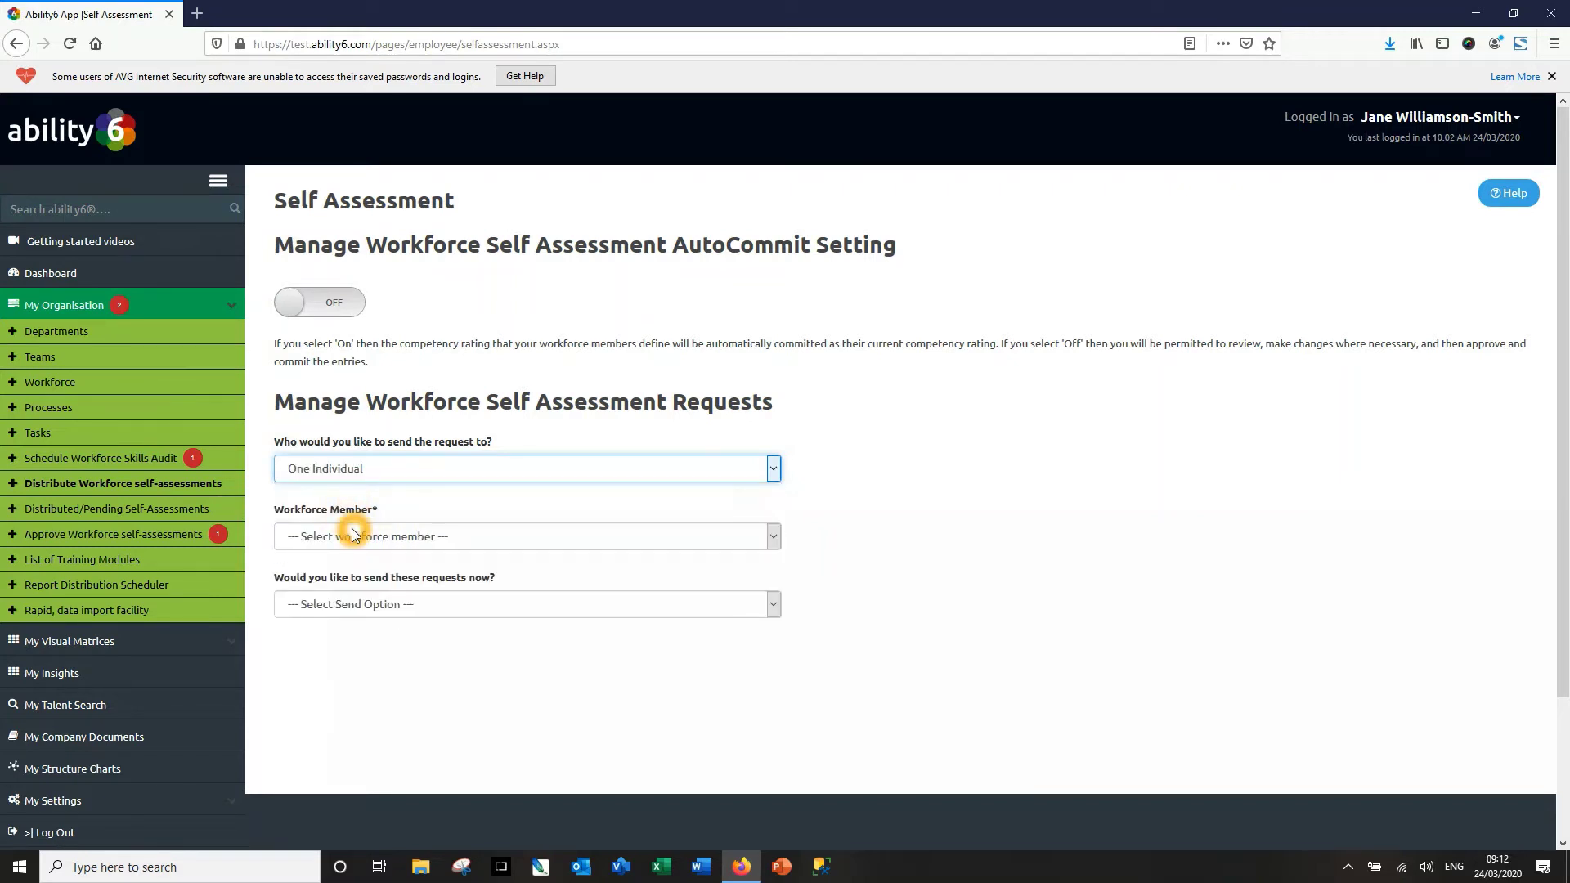
click(353, 536)
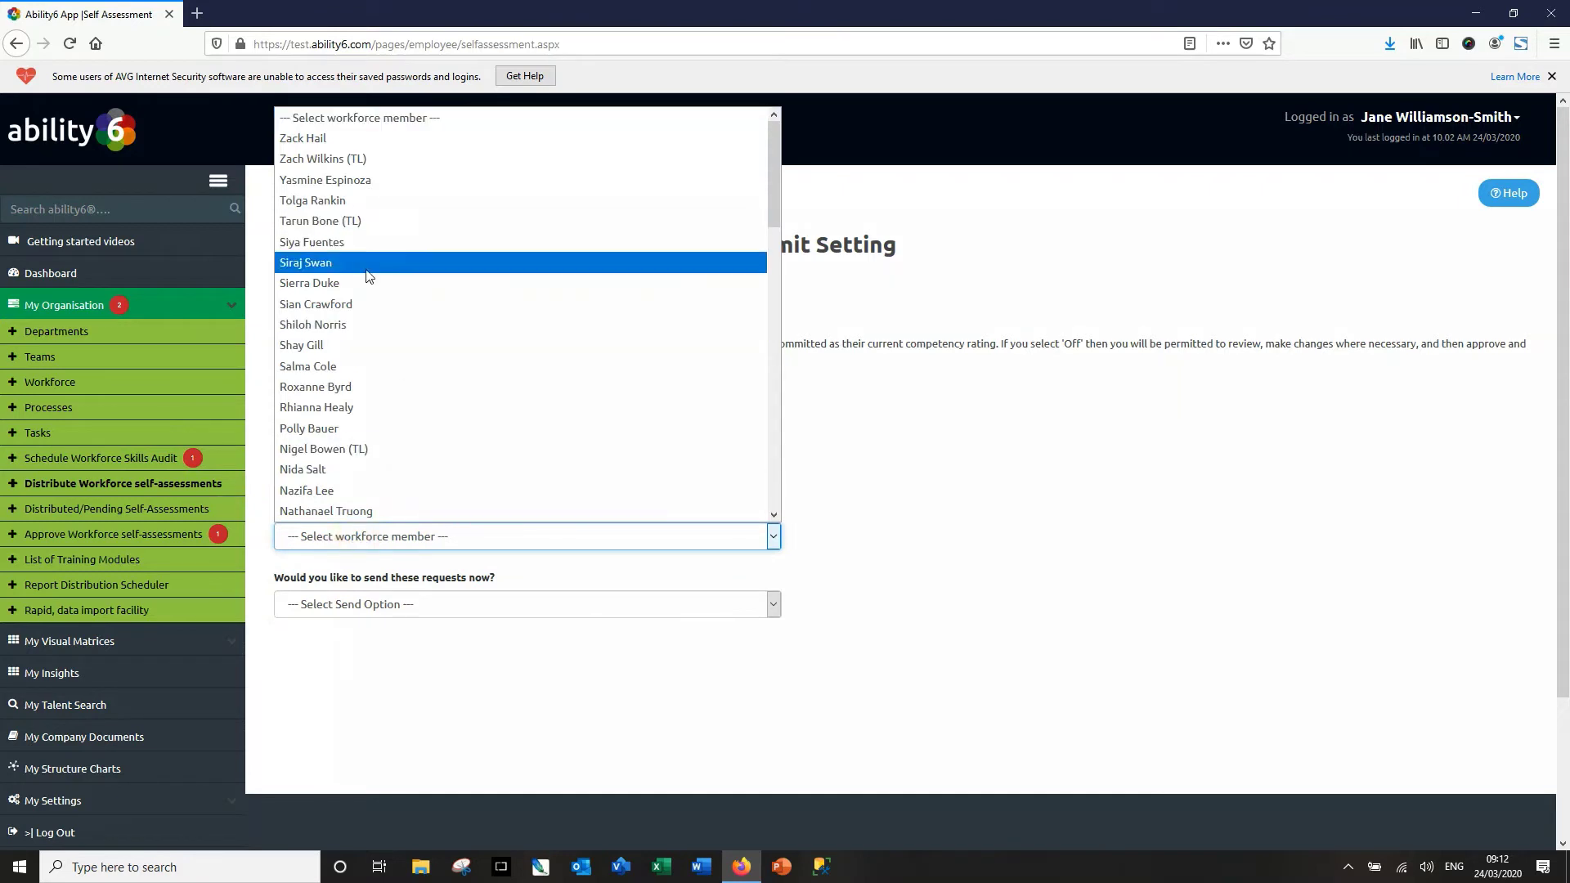
scroll(422, 469, down, 15)
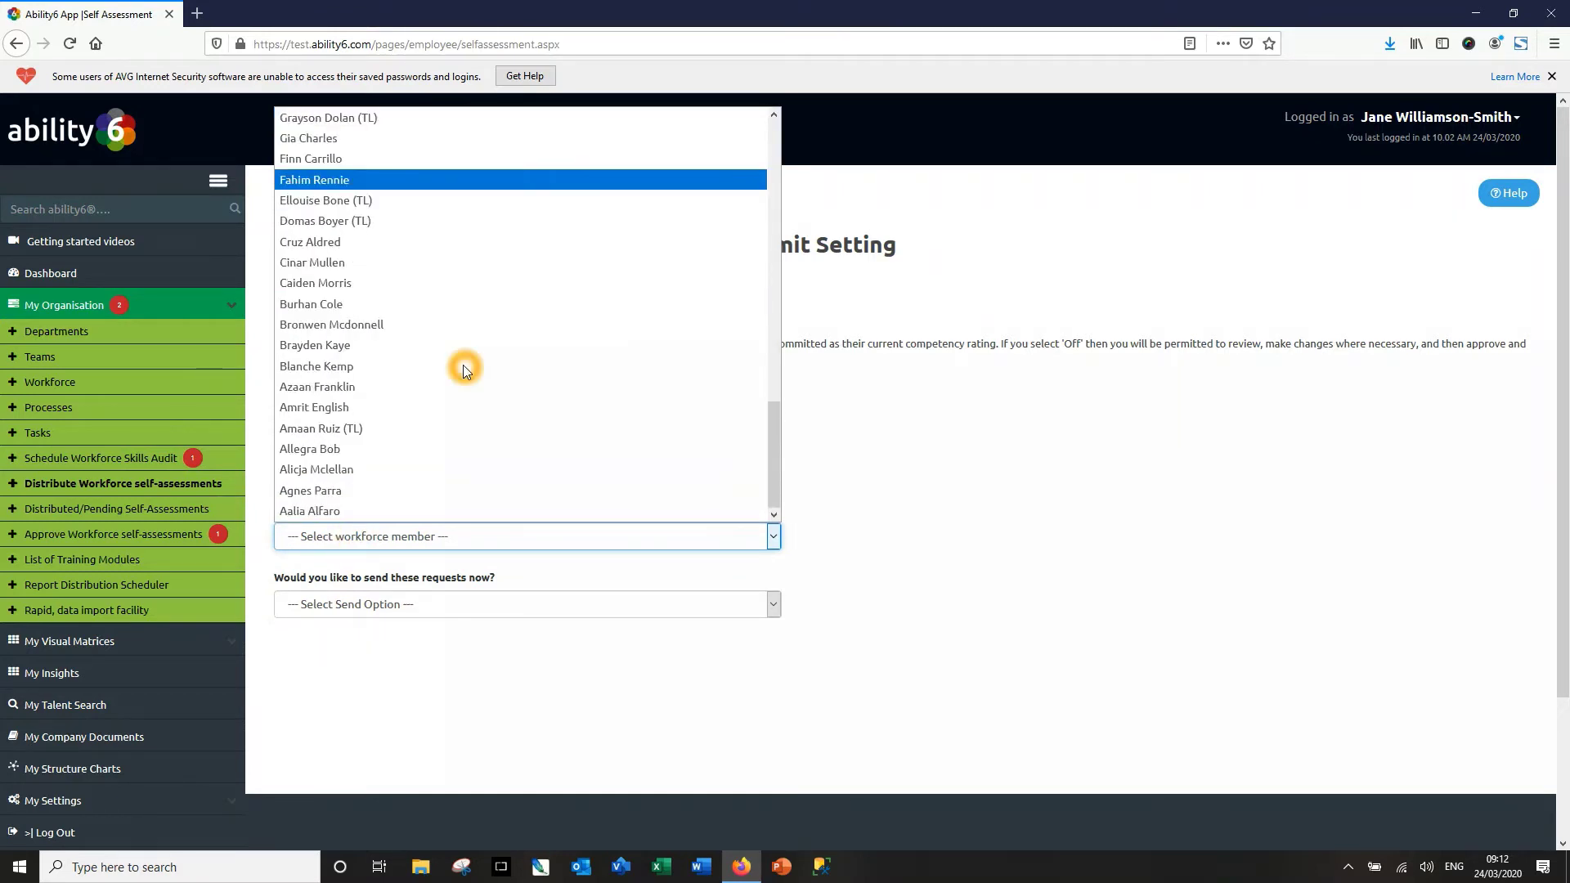
click(353, 286)
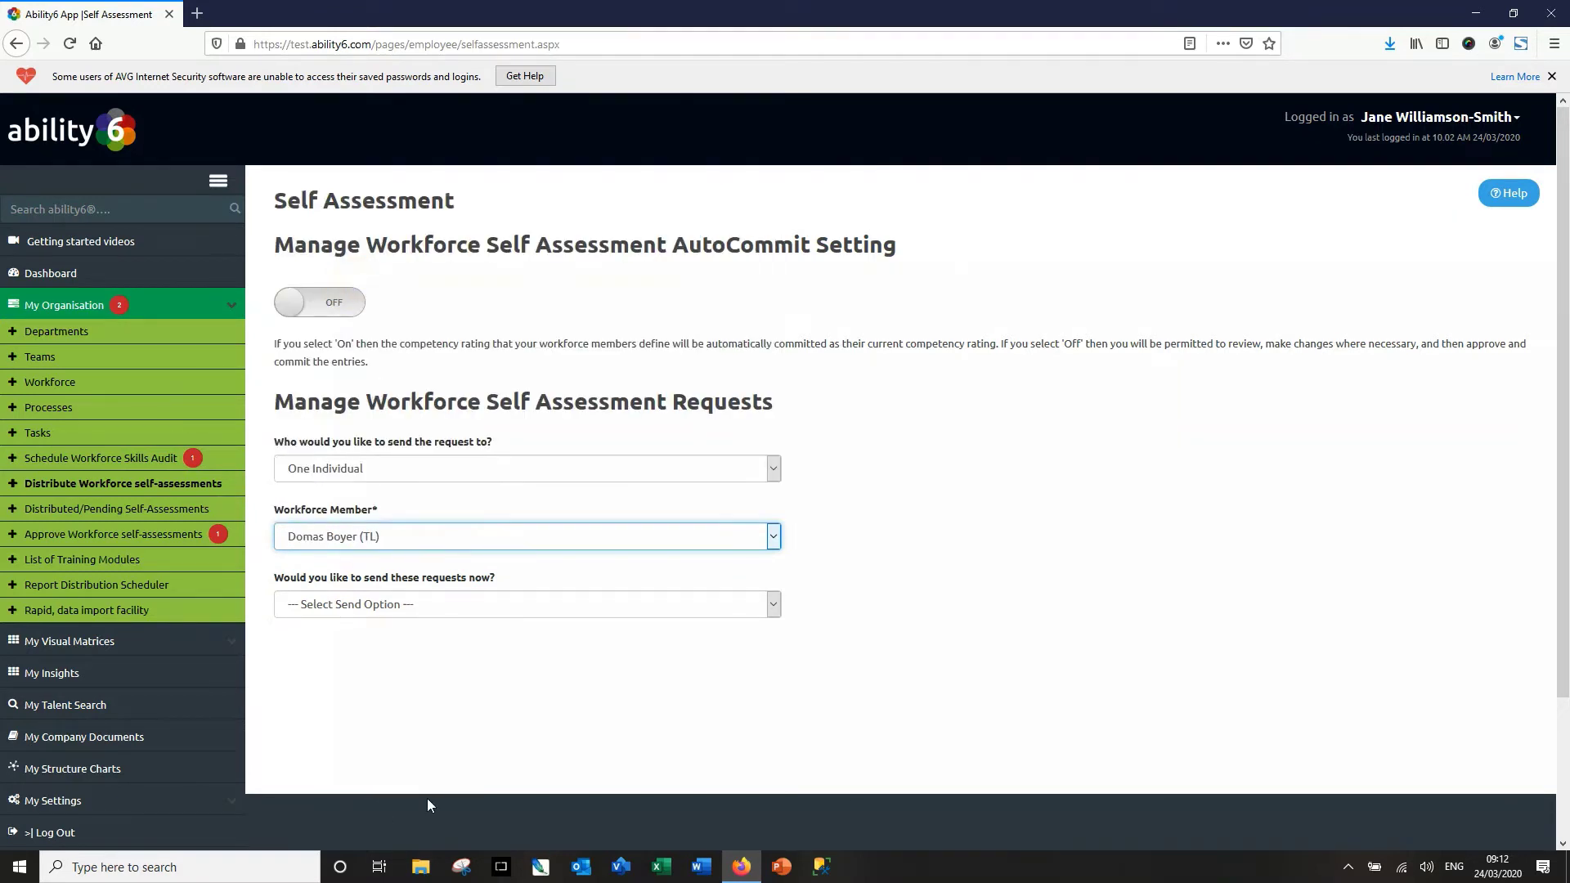
- Set the request to send now (Yes) rather than at a scheduled date and time
click(344, 605)
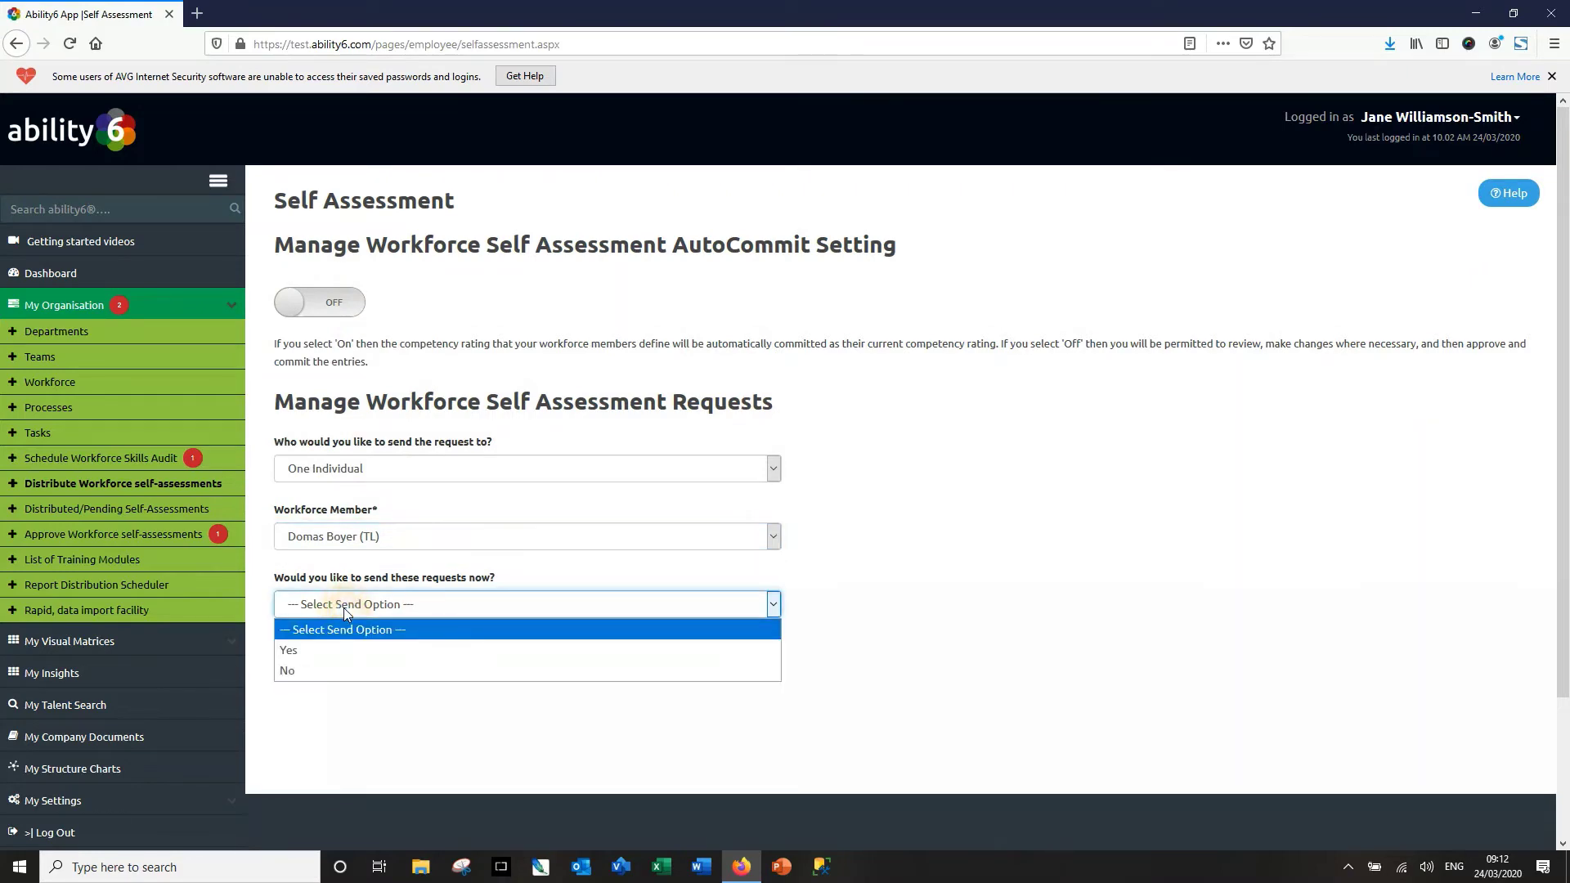
click(312, 668)
scroll(713, 582, down, 3)
click(449, 470)
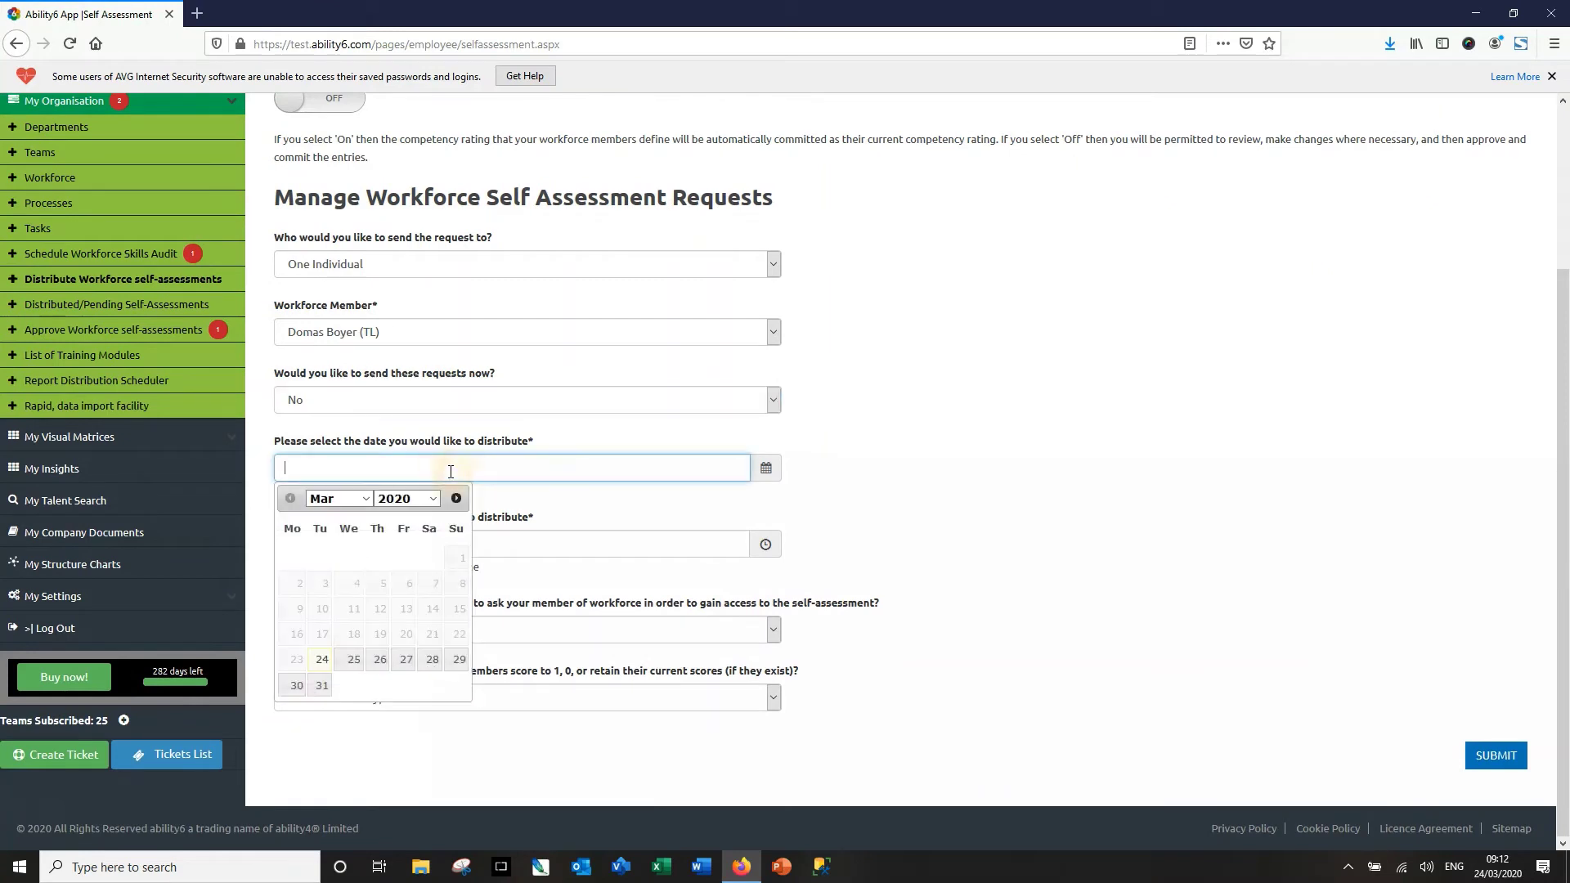
click(576, 541)
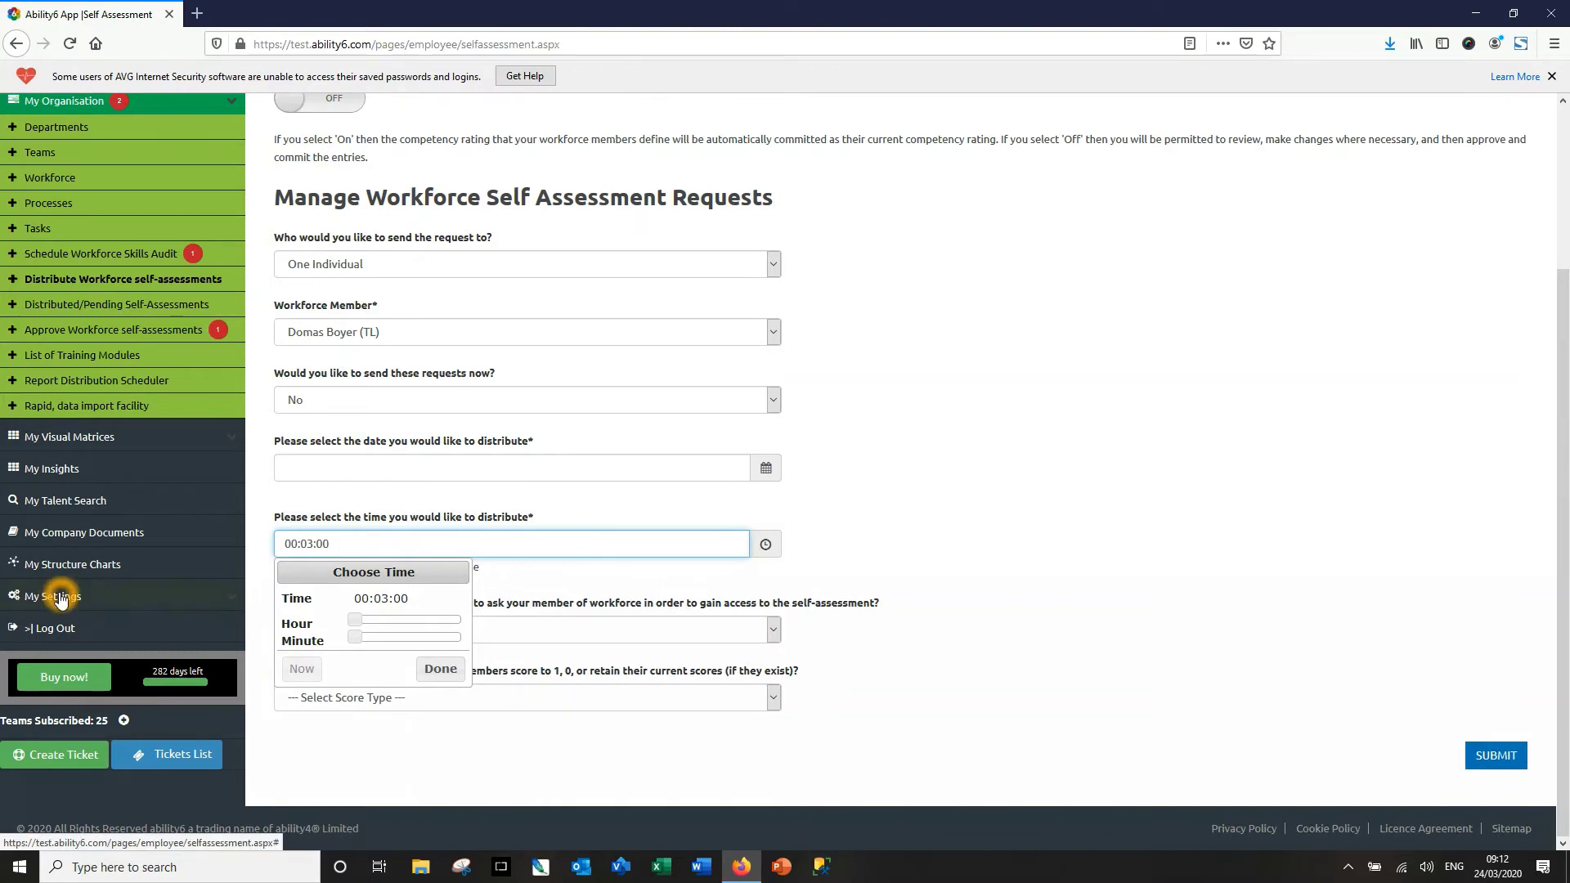
click(953, 519)
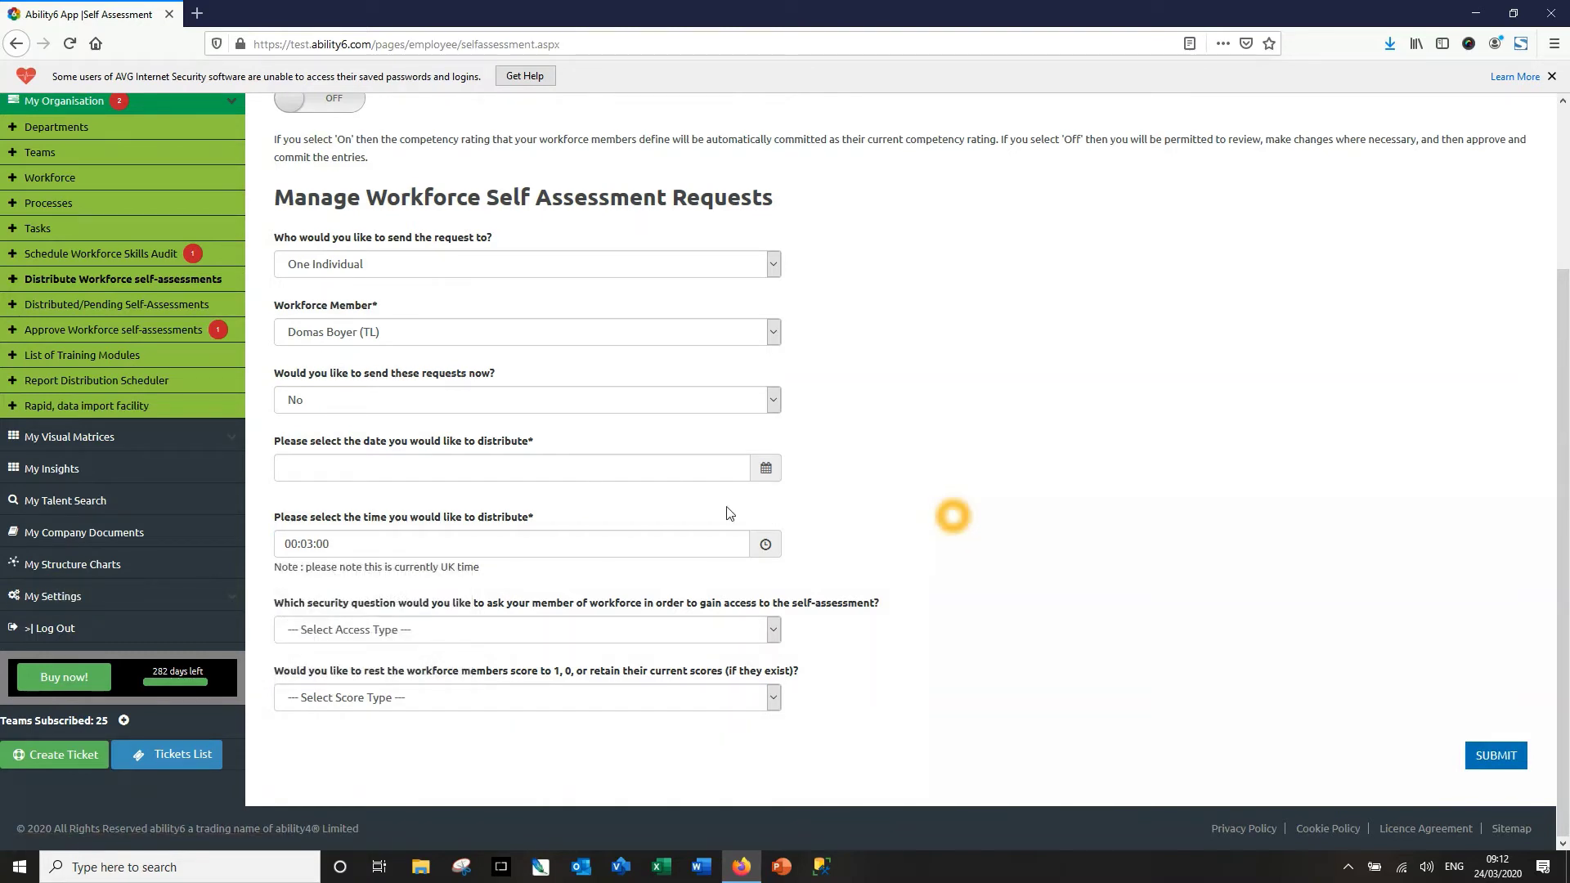
click(336, 400)
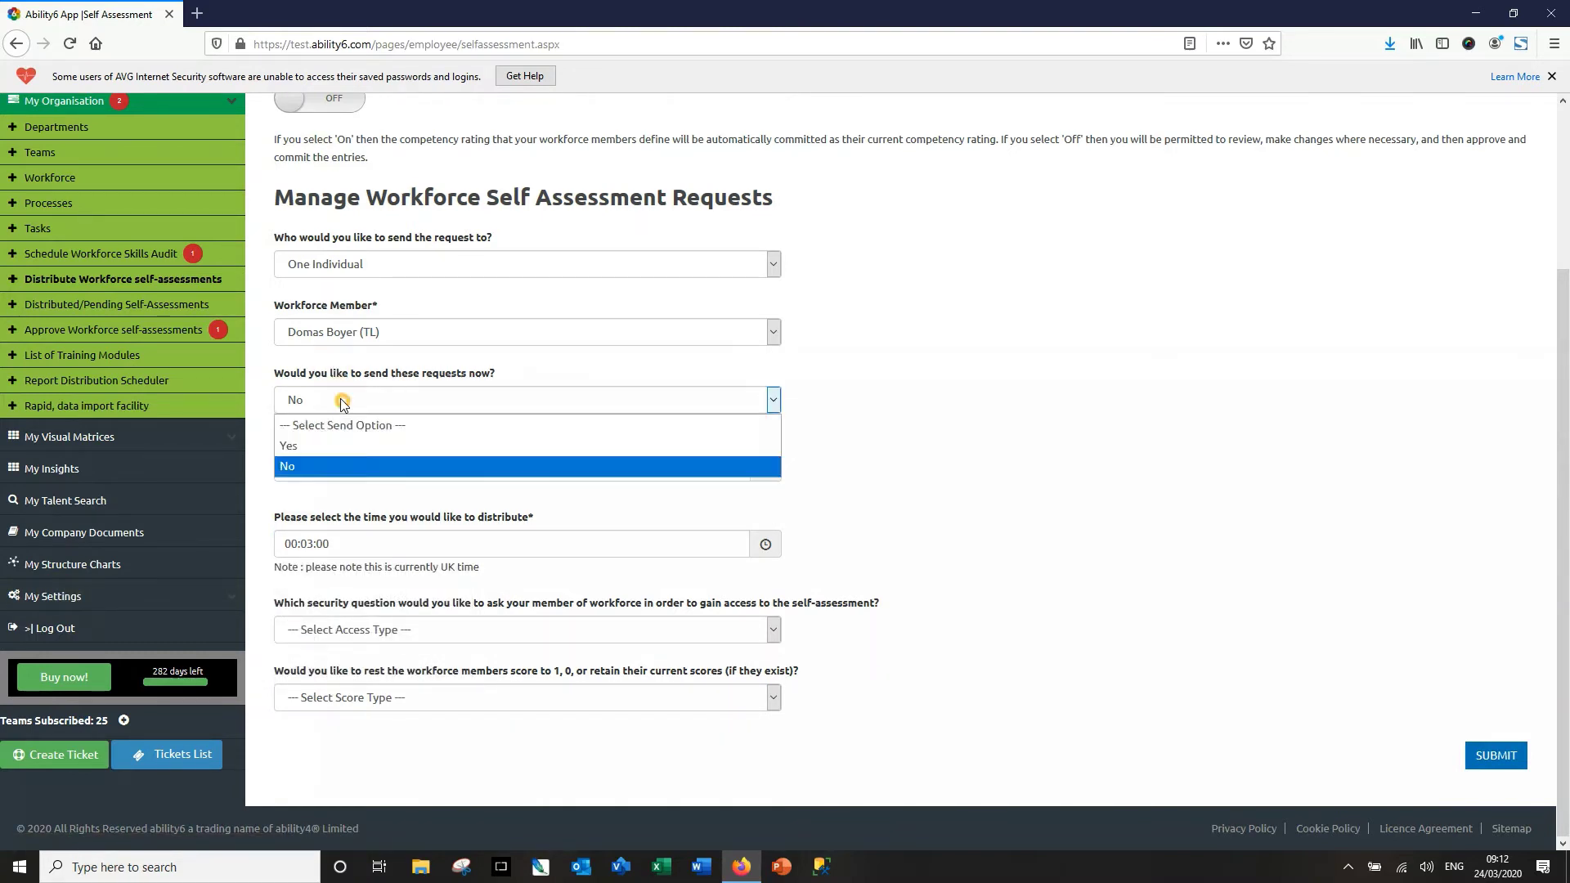
click(308, 442)
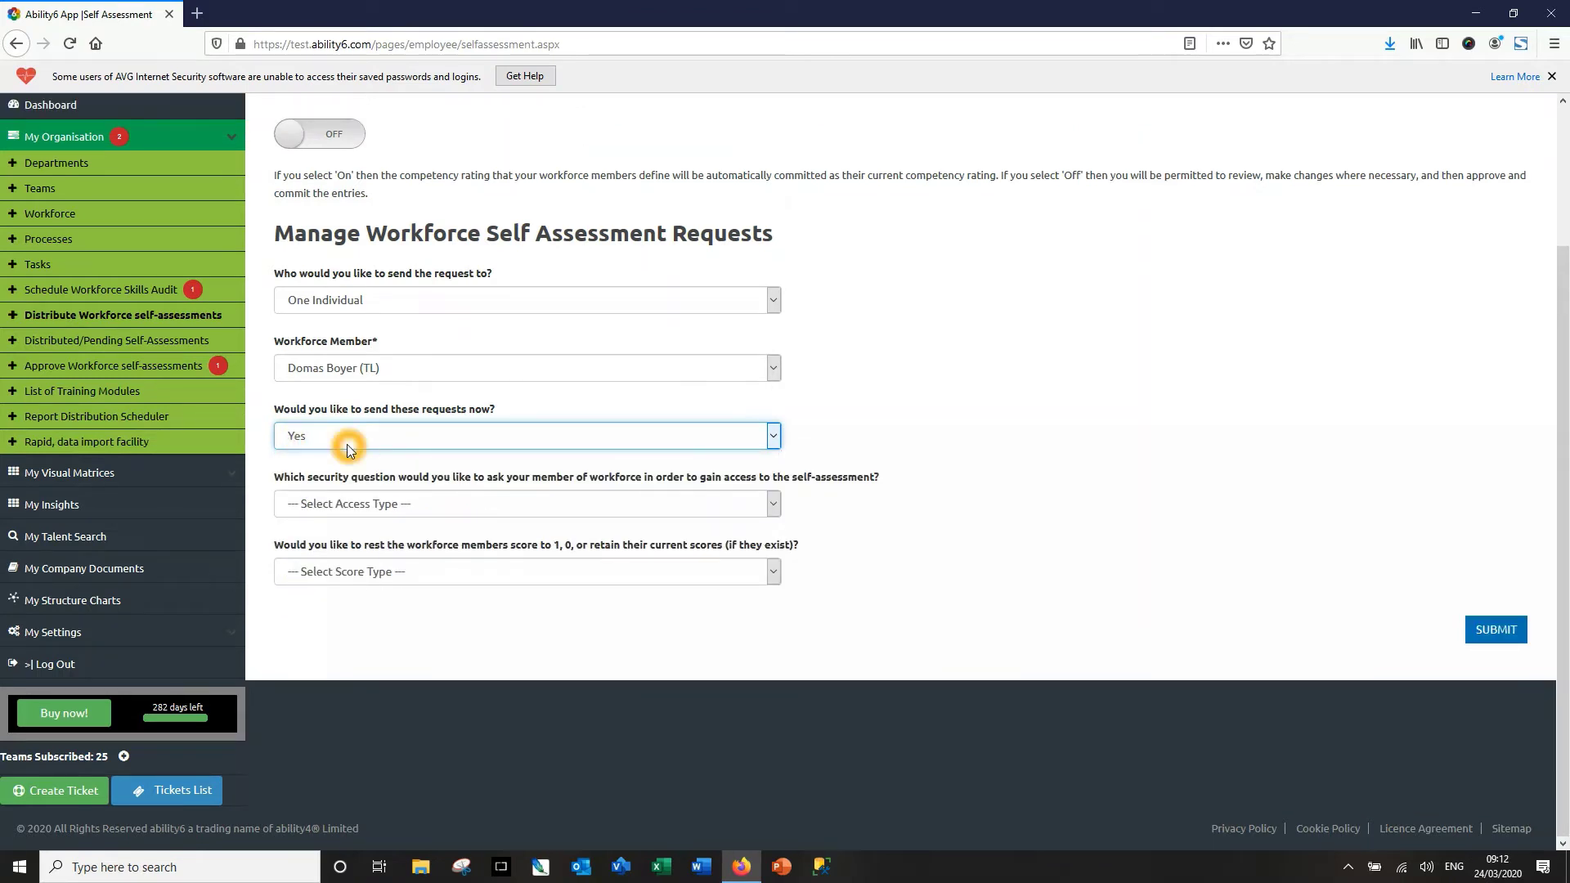
- Use Department as the security question, retain current scores, and submit the request
click(336, 503)
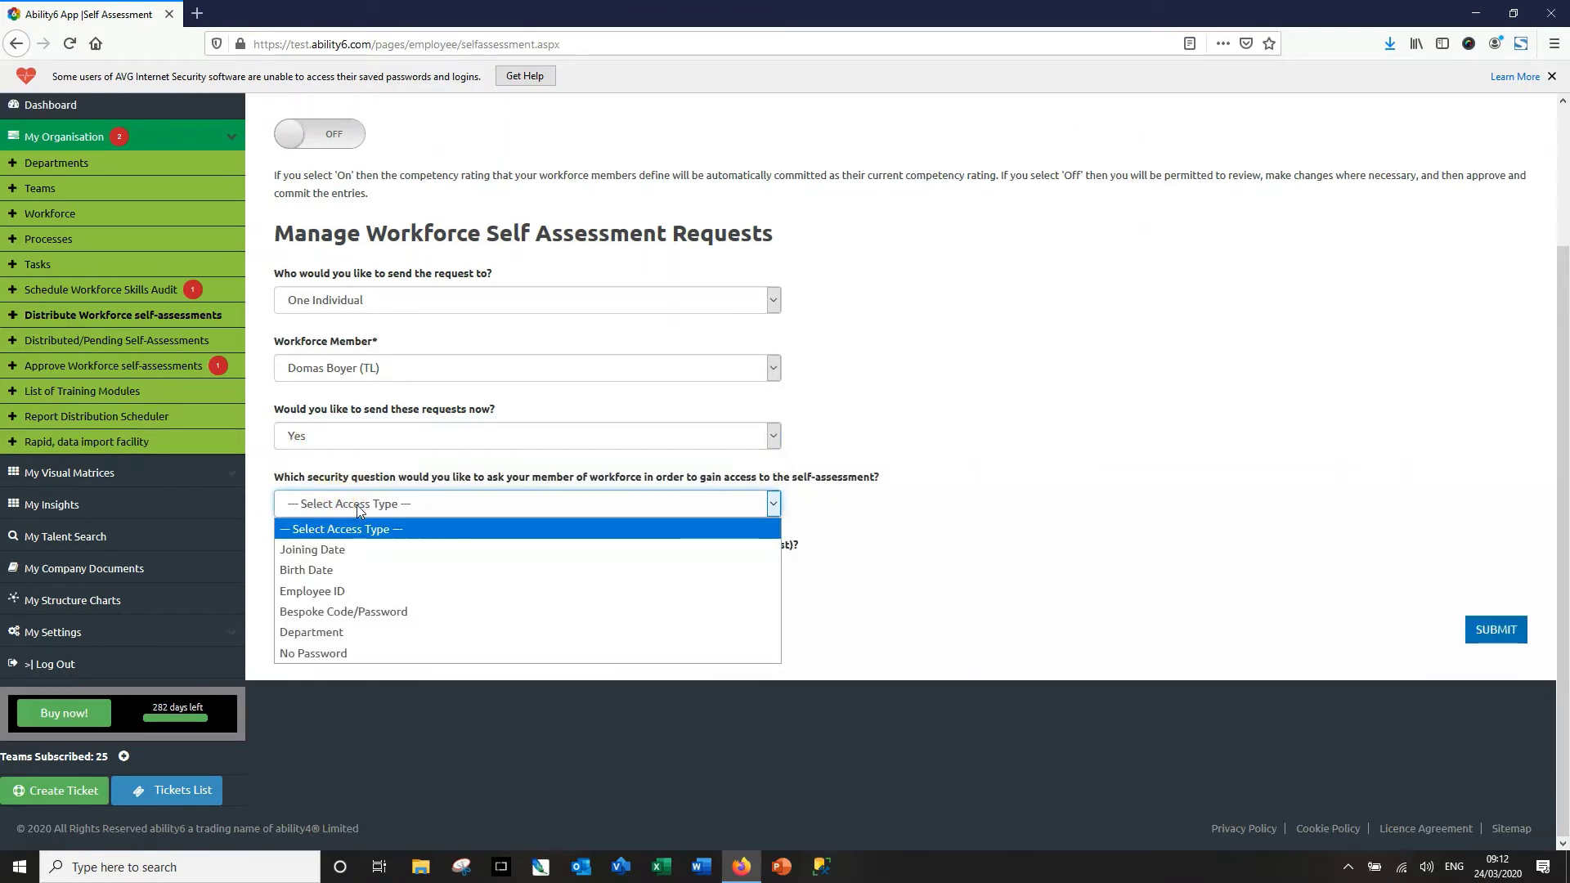
click(357, 506)
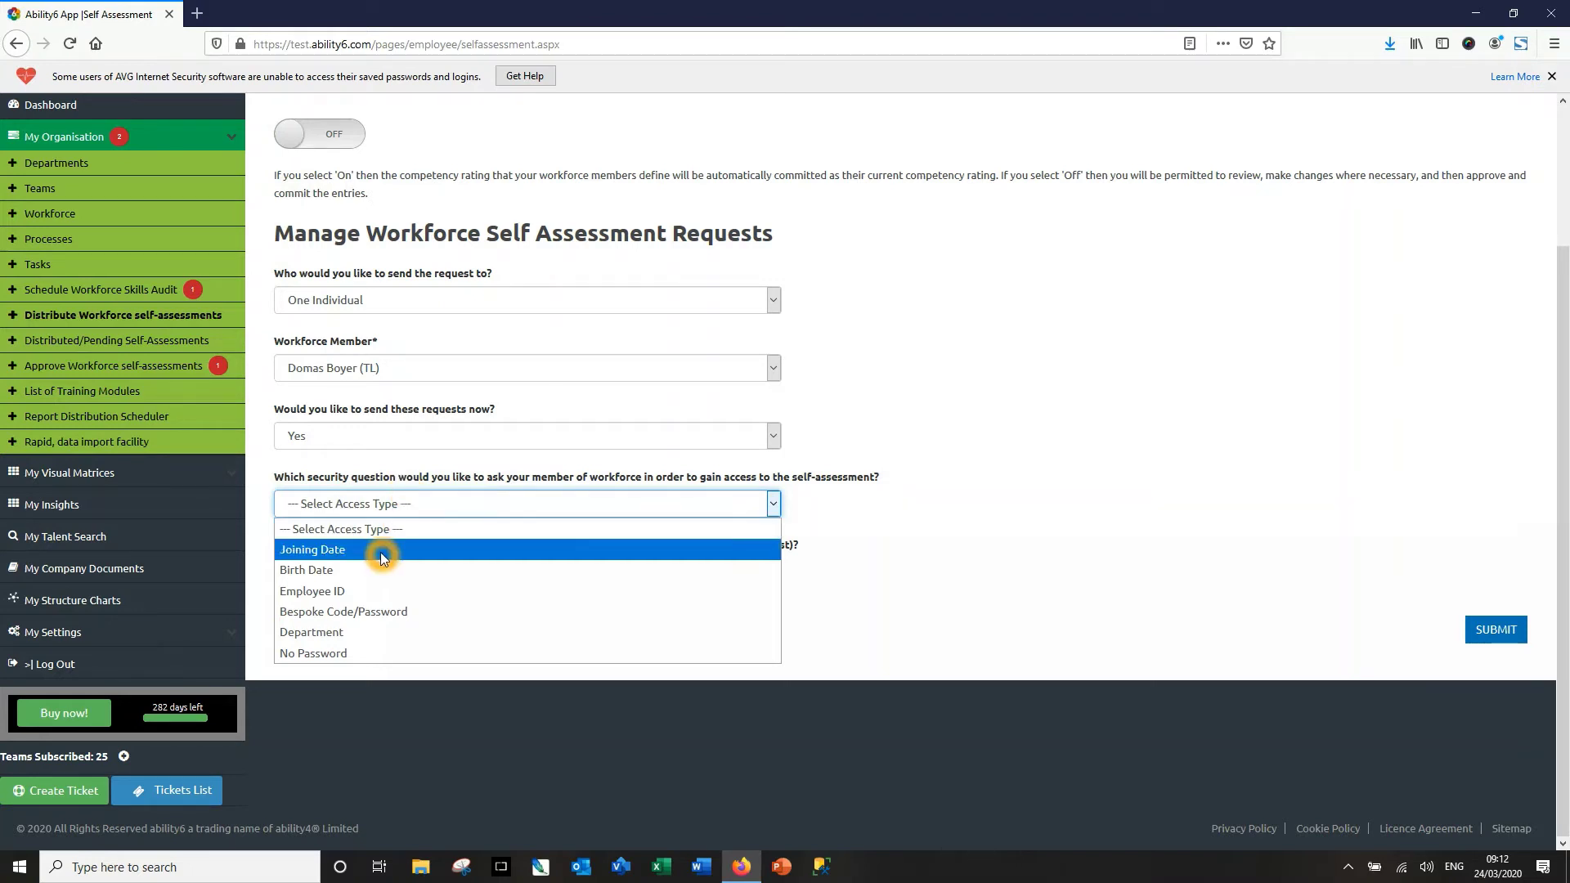
click(346, 634)
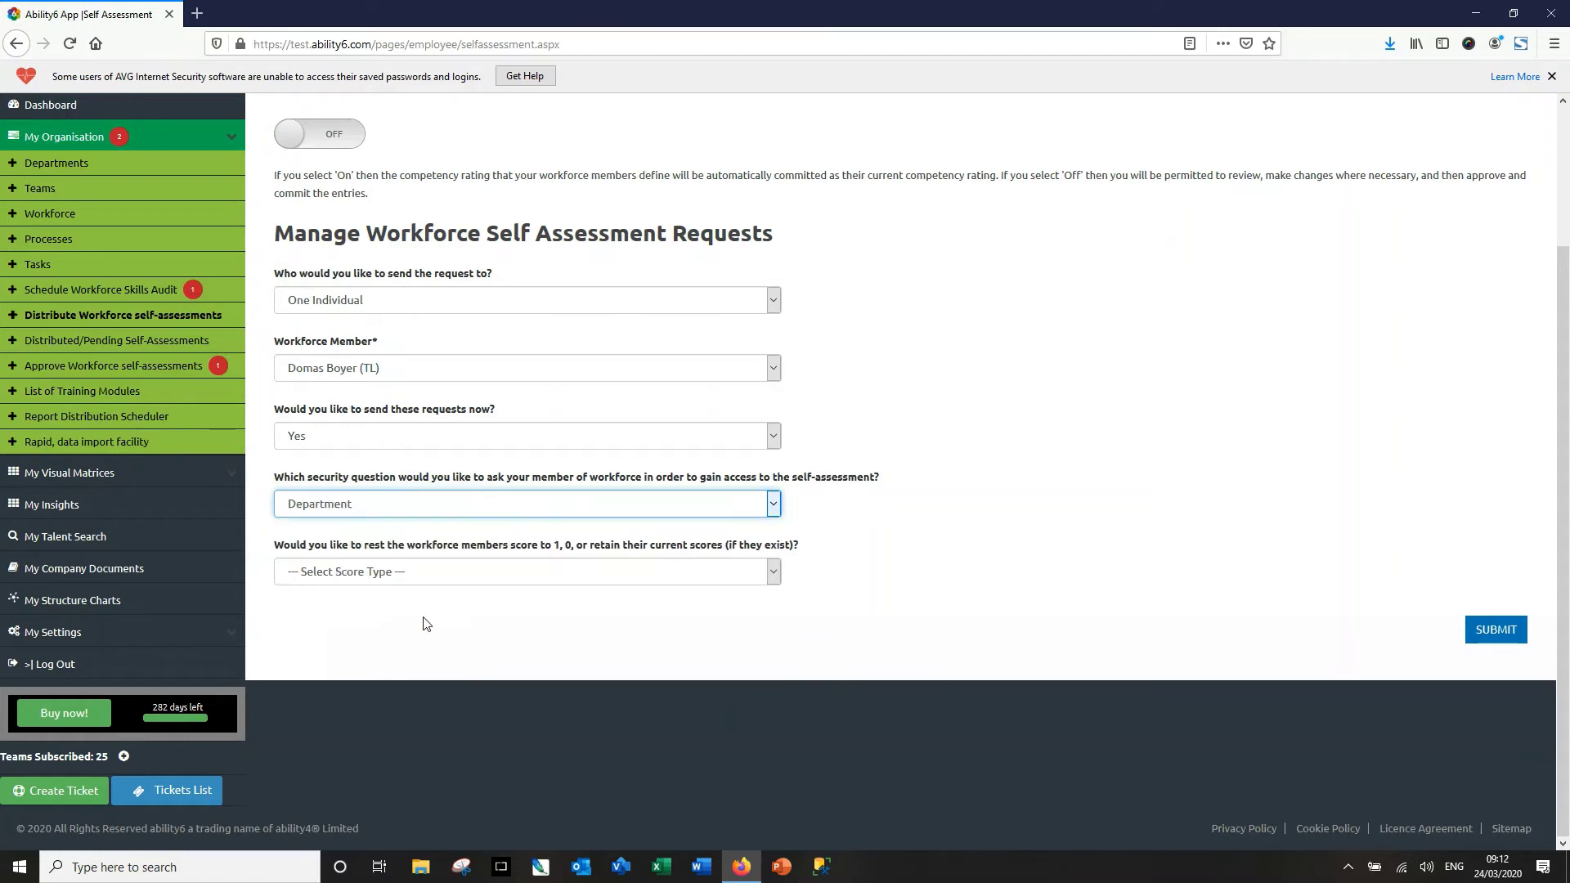
click(375, 571)
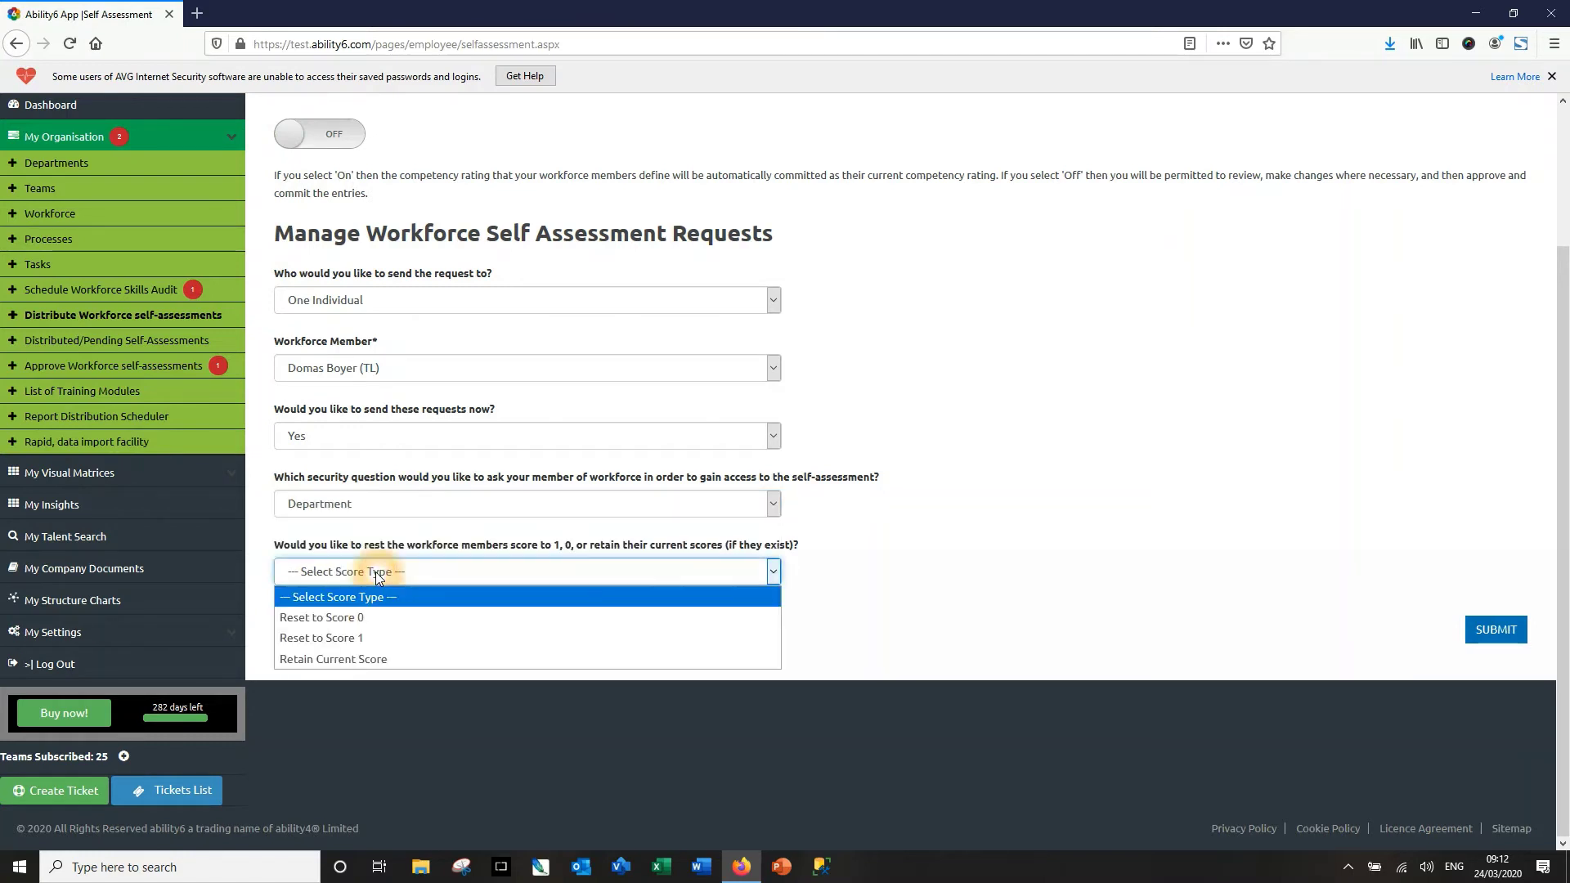
click(373, 638)
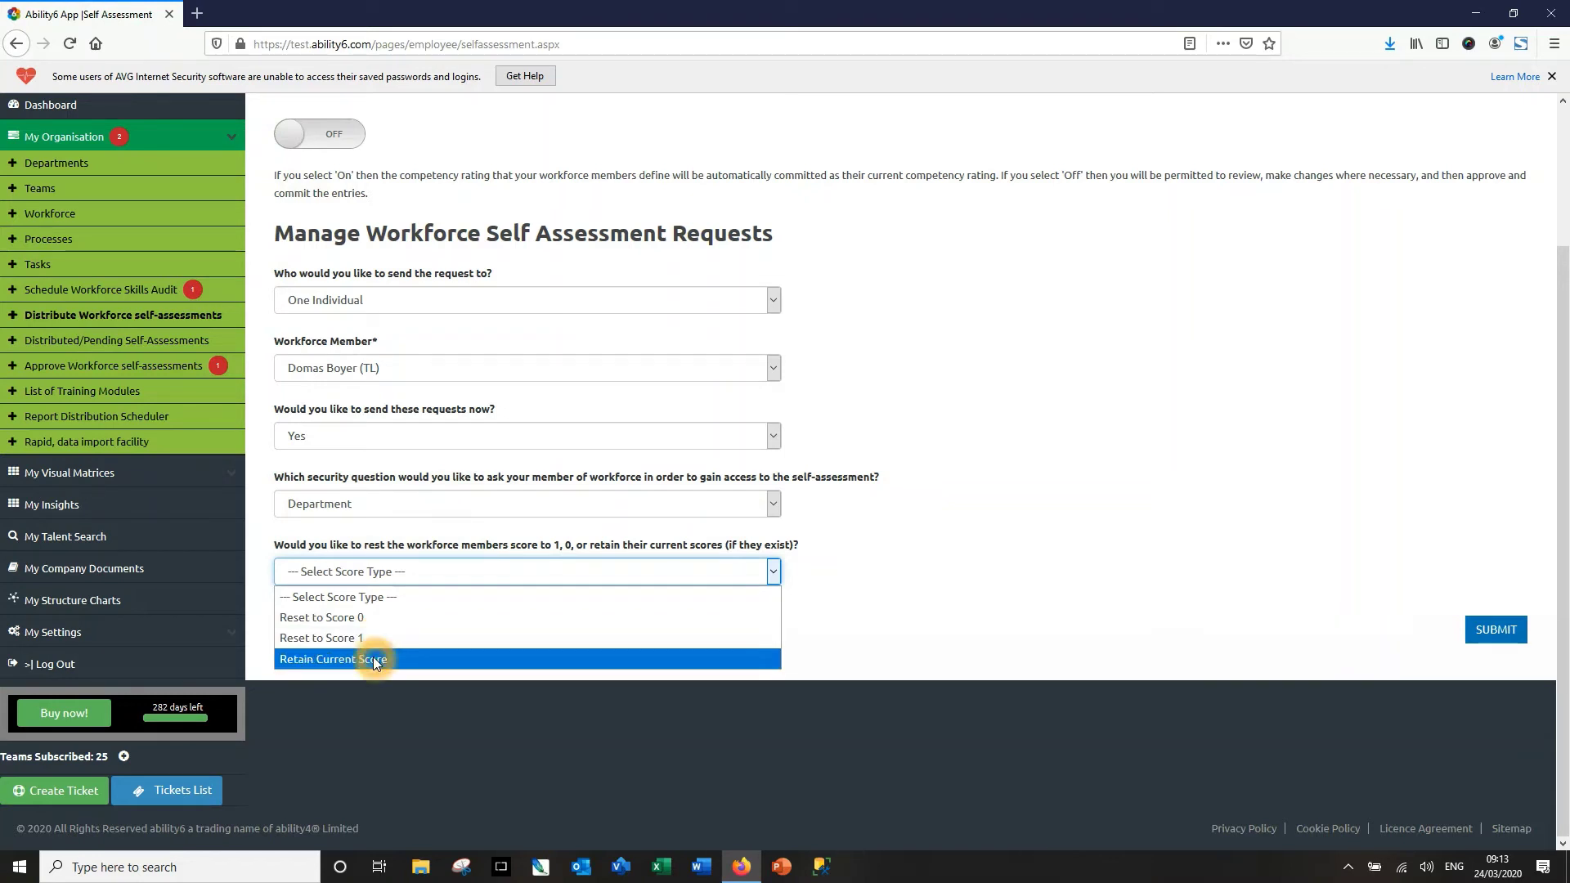
click(373, 657)
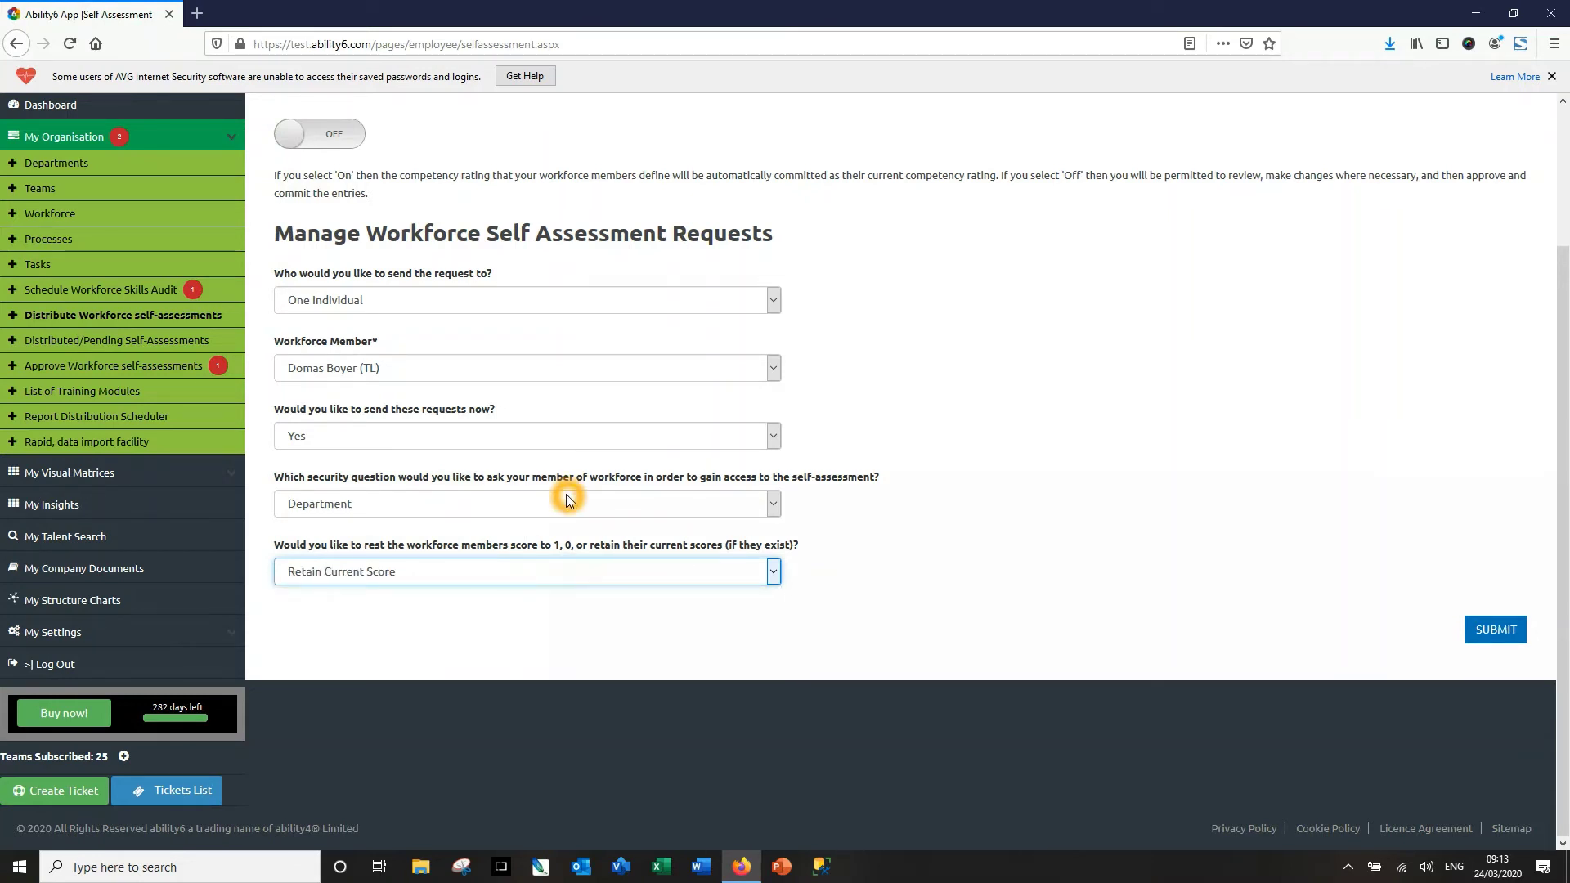
click(1488, 636)
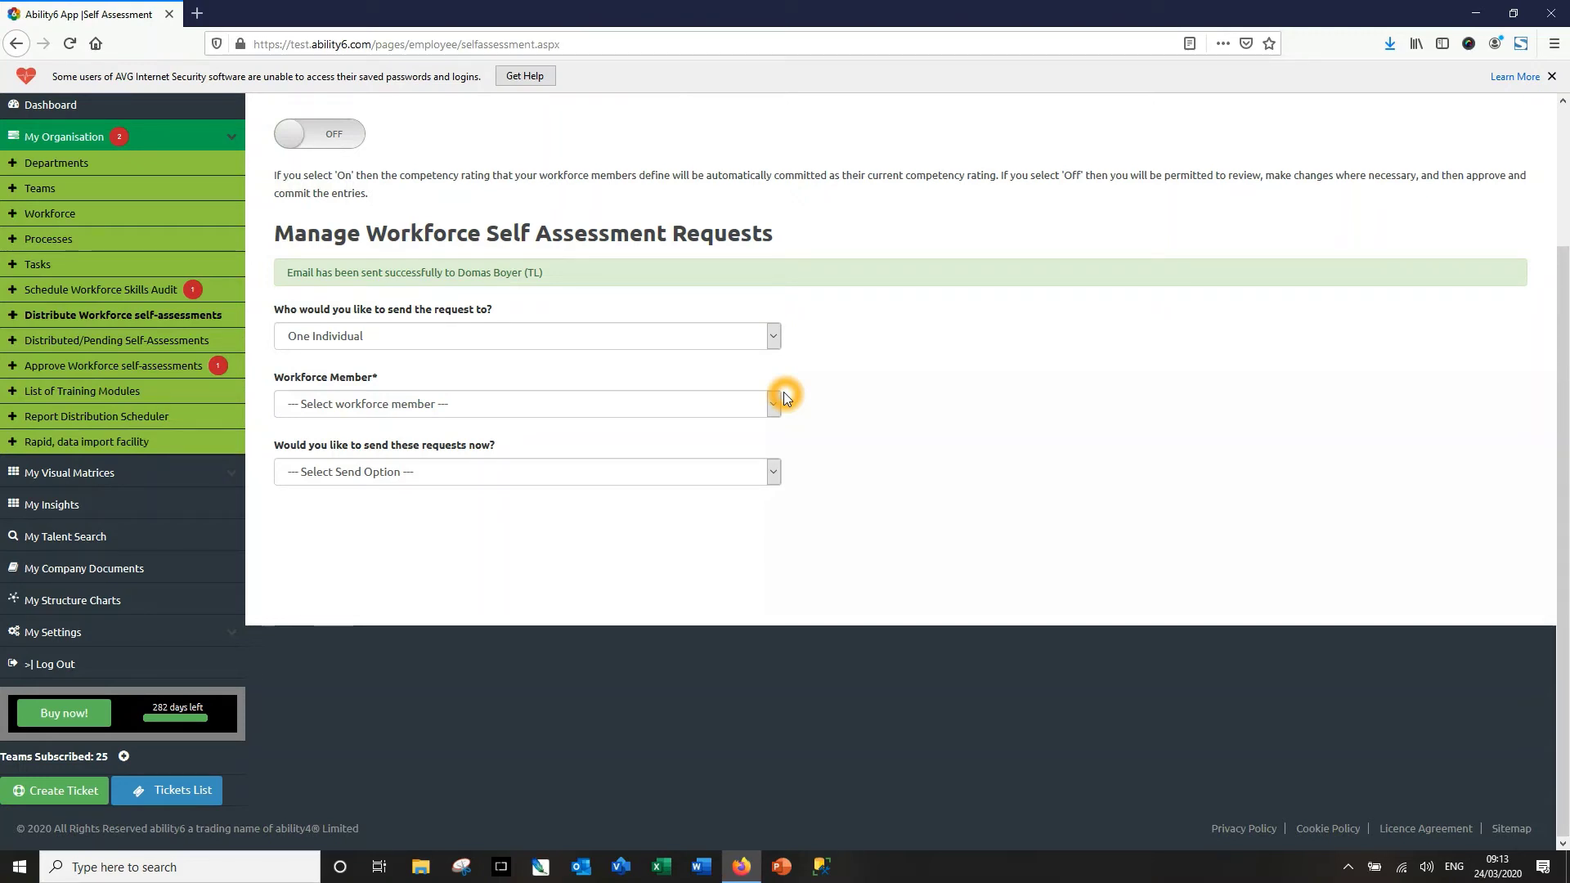
scroll(777, 390, up, 3)
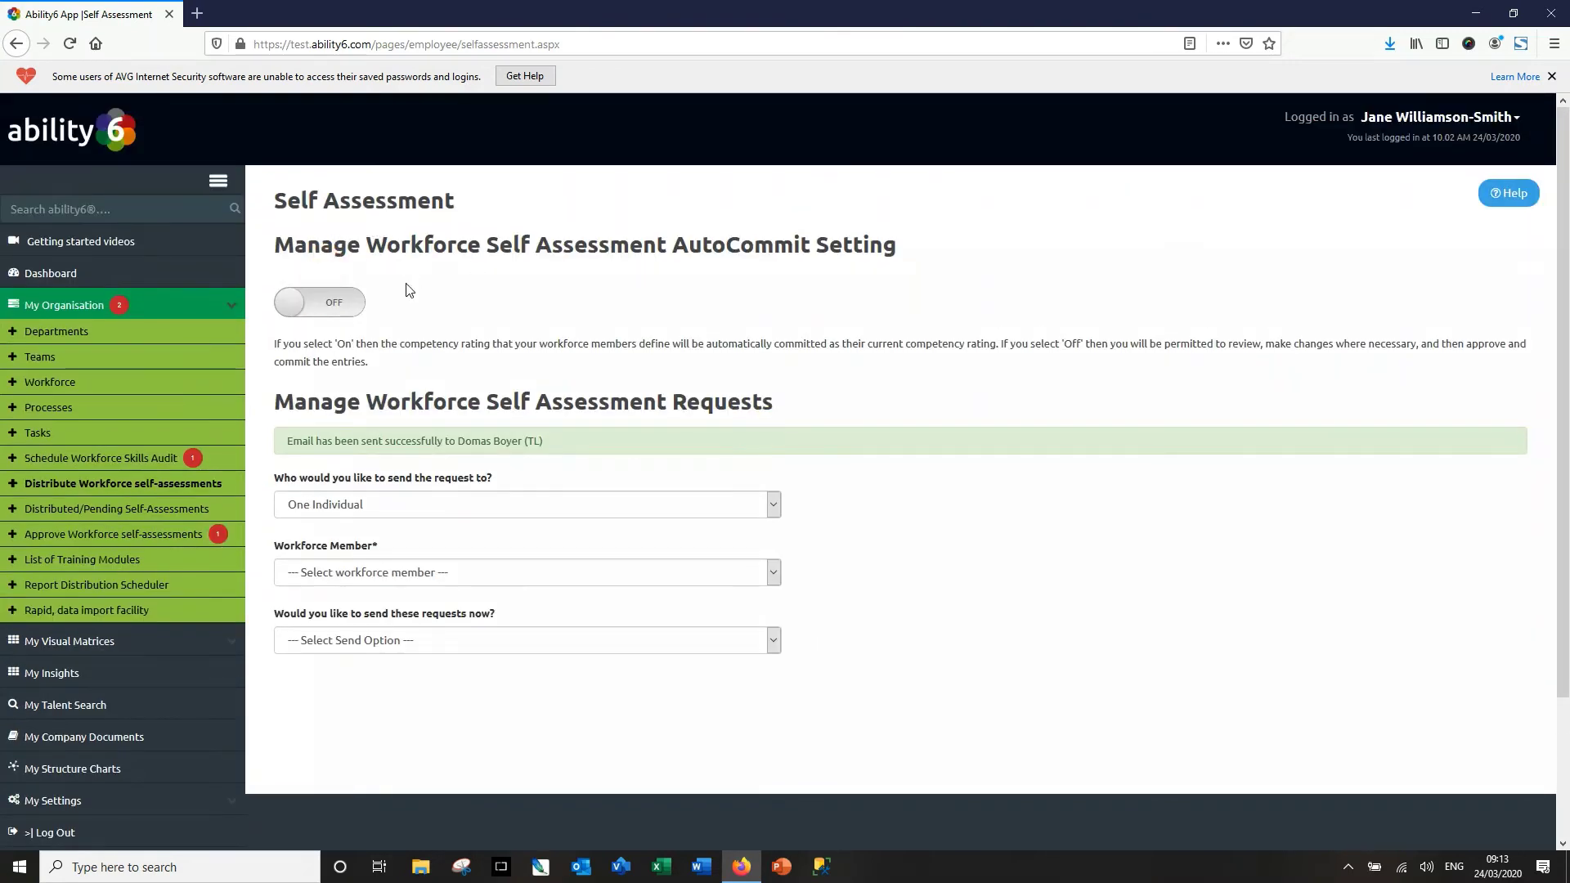
click(351, 306)
click(369, 312)
click(387, 437)
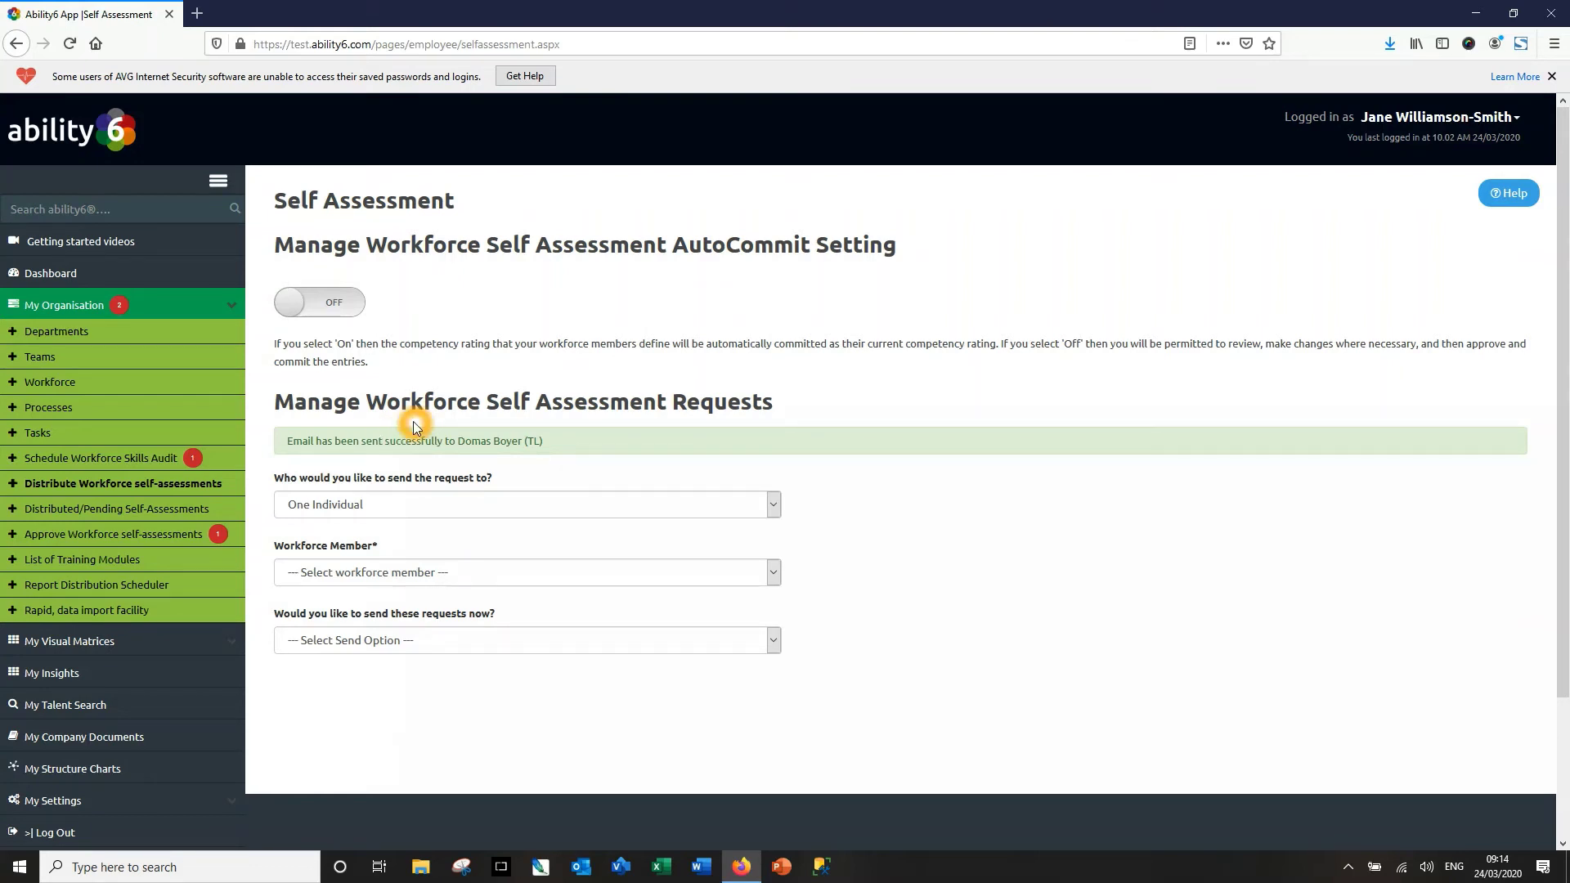
- Open My Insights and expand the Departments / Teams Proficiency stats
click(95, 675)
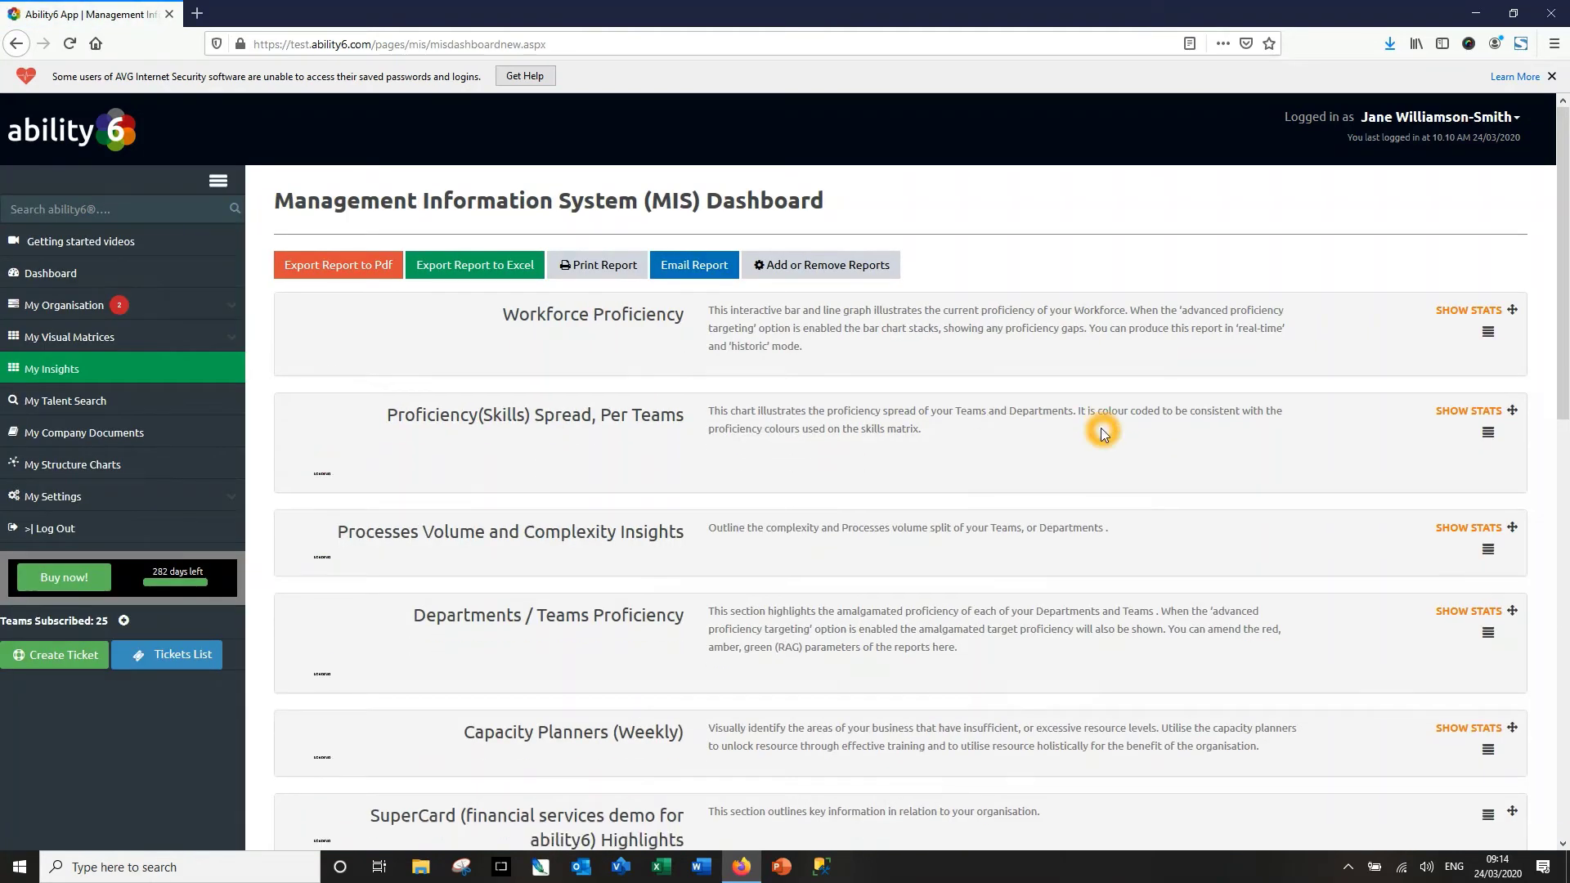
scroll(1389, 466, down, 1)
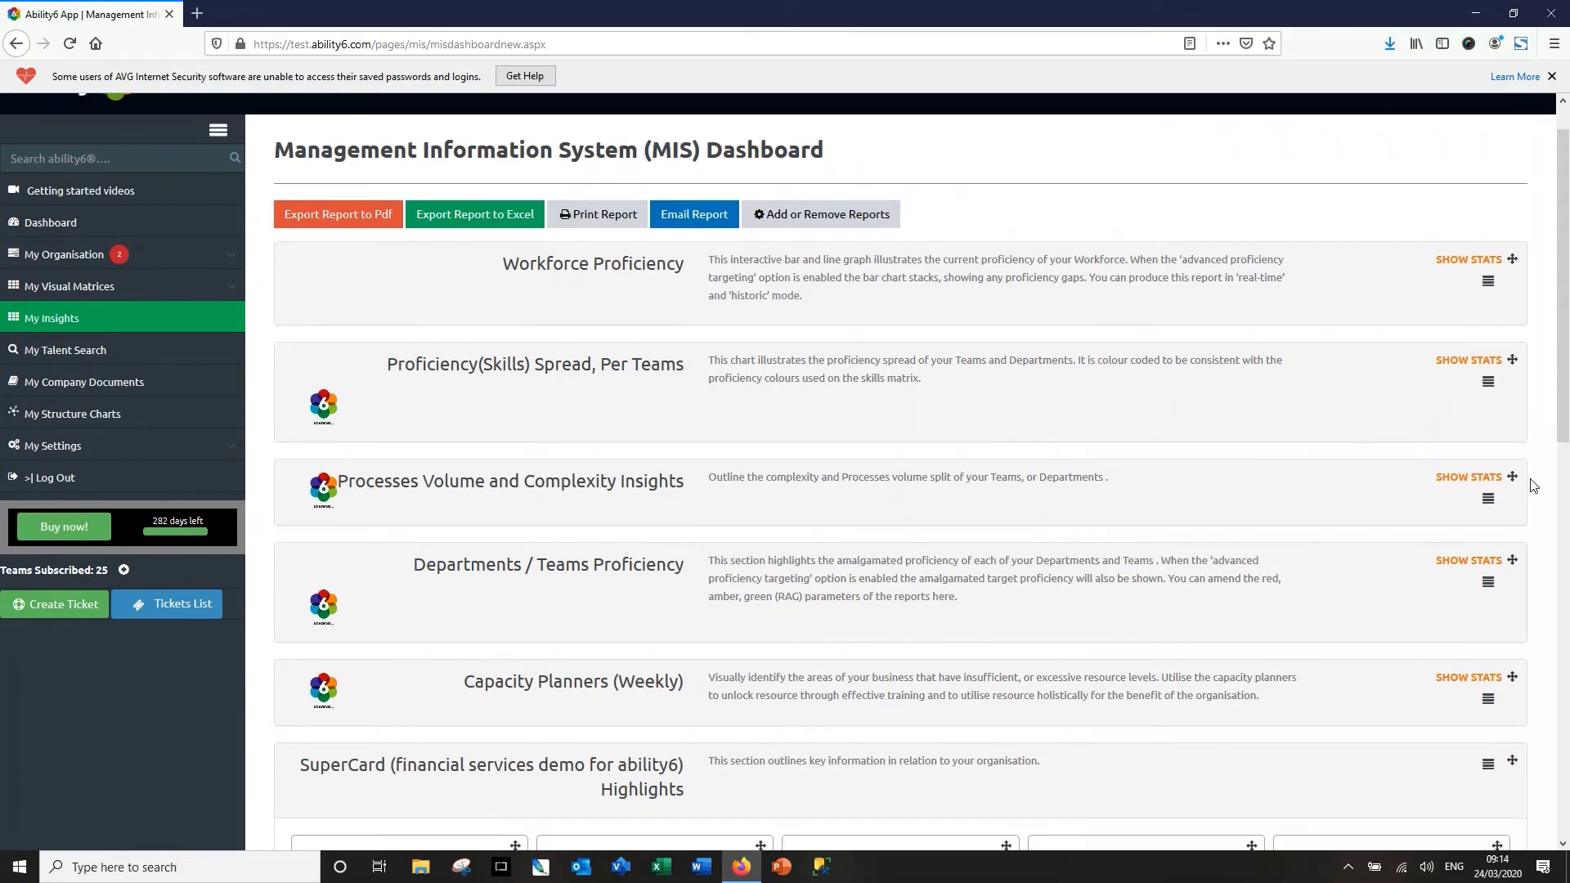
click(1487, 531)
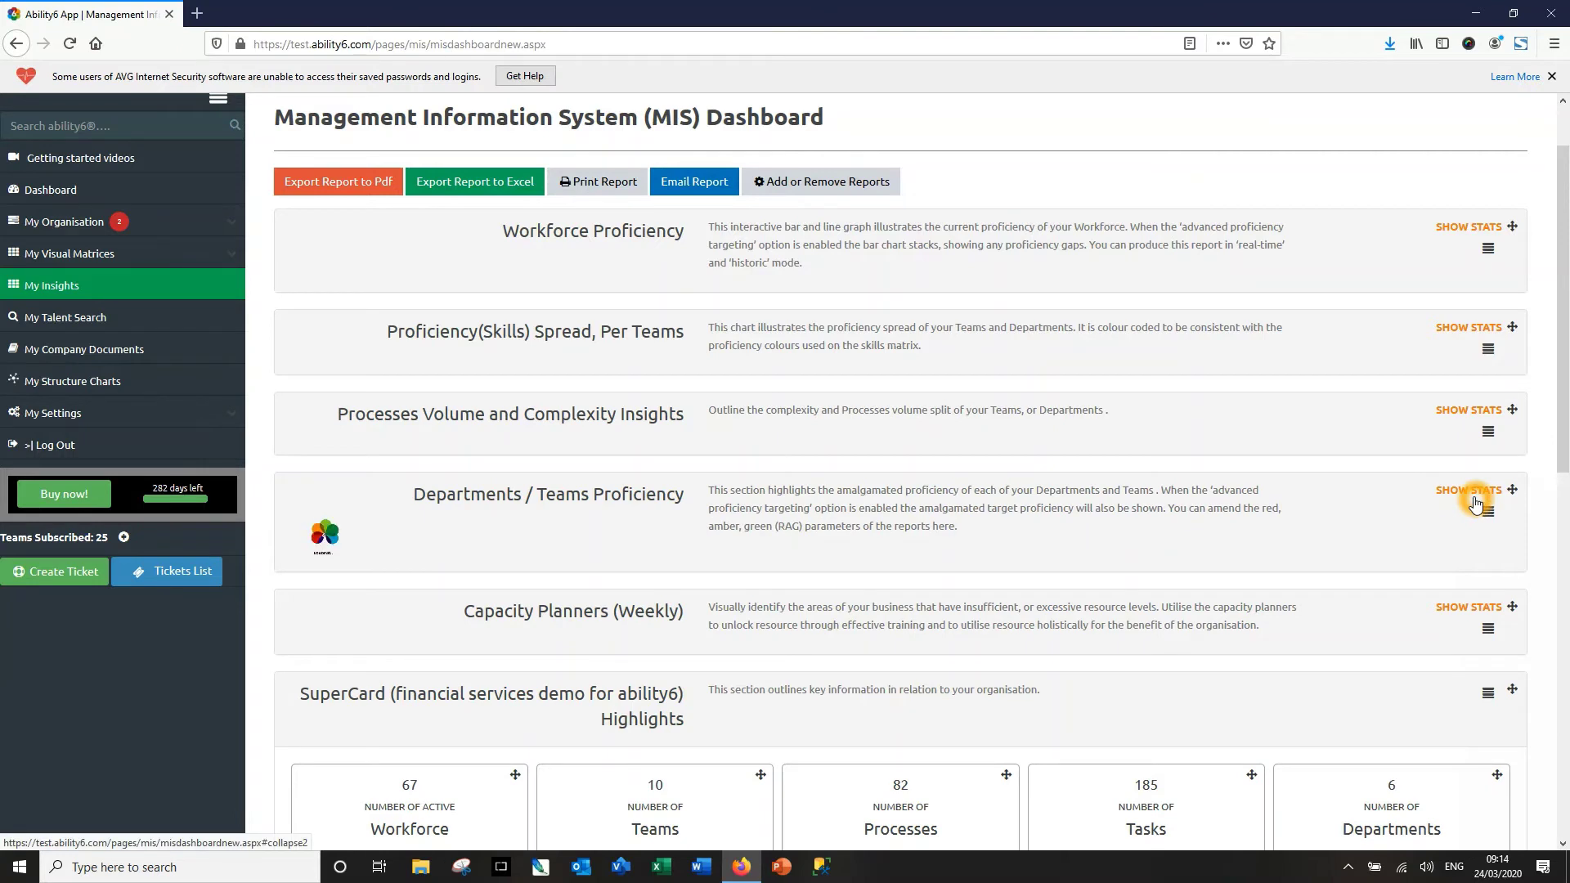
click(1449, 492)
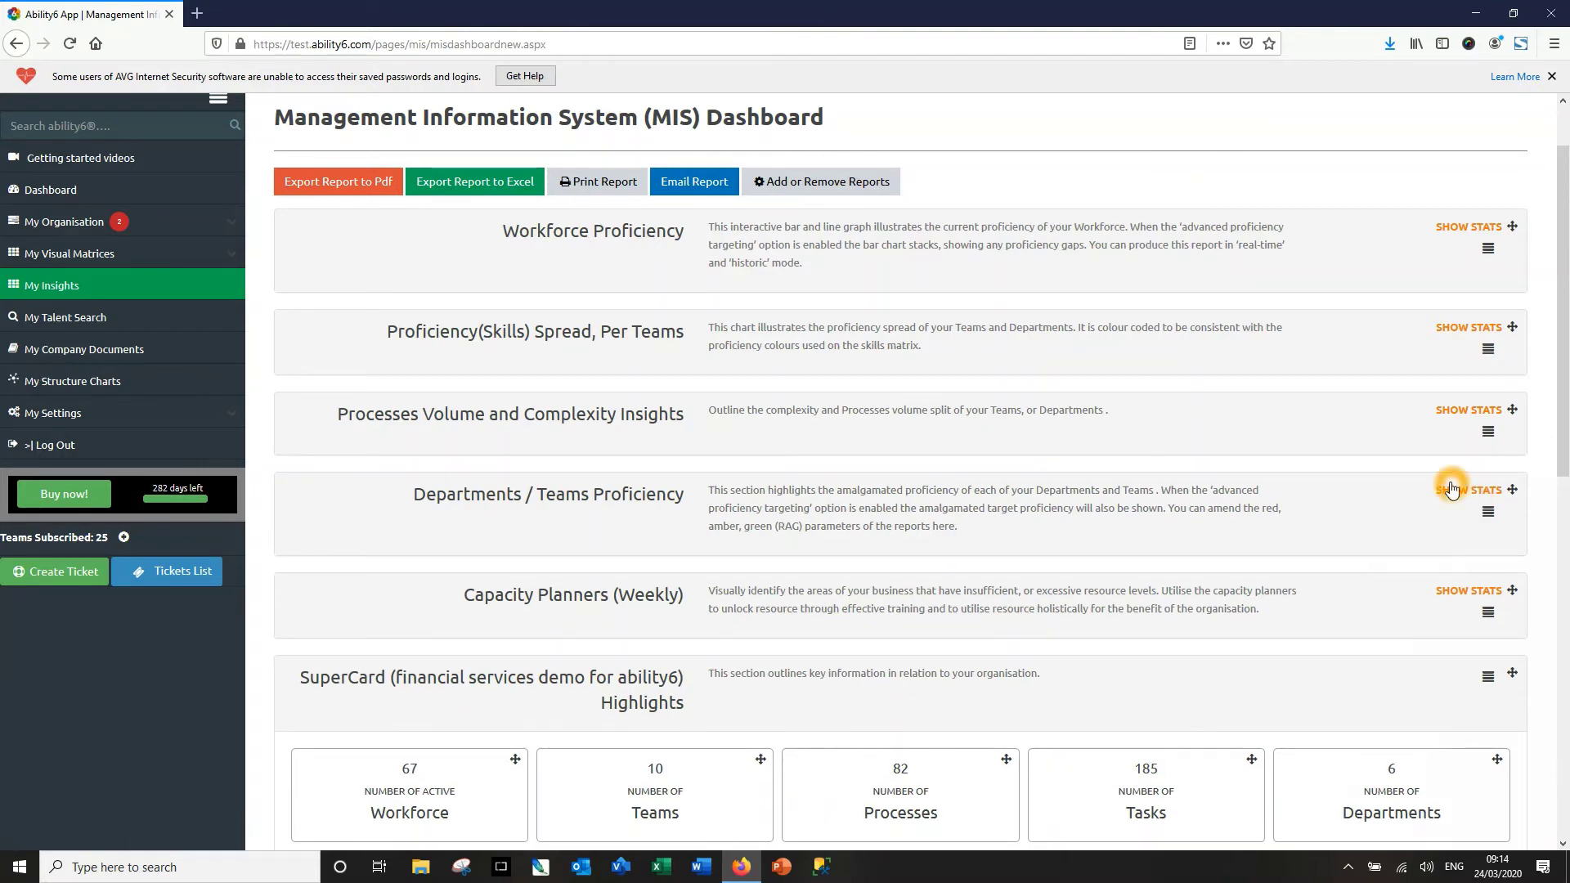
click(1477, 498)
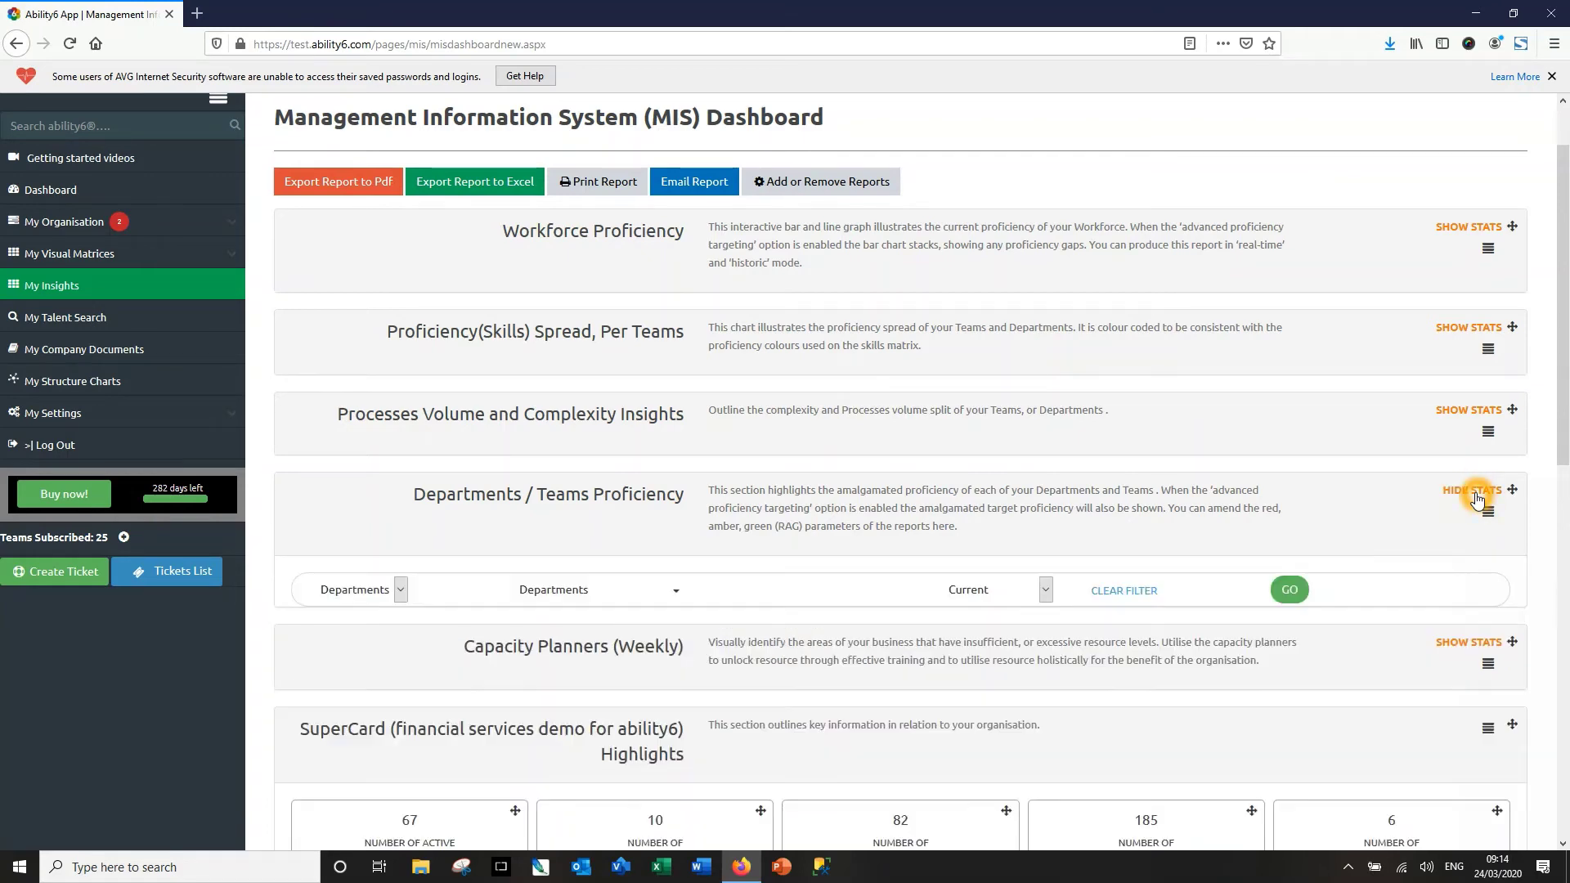
- Group the proficiency gauges by Teams and reload, from Digital Banking 57.05% to Compliance/Legal 74.11%
scroll(1475, 492, down, 4)
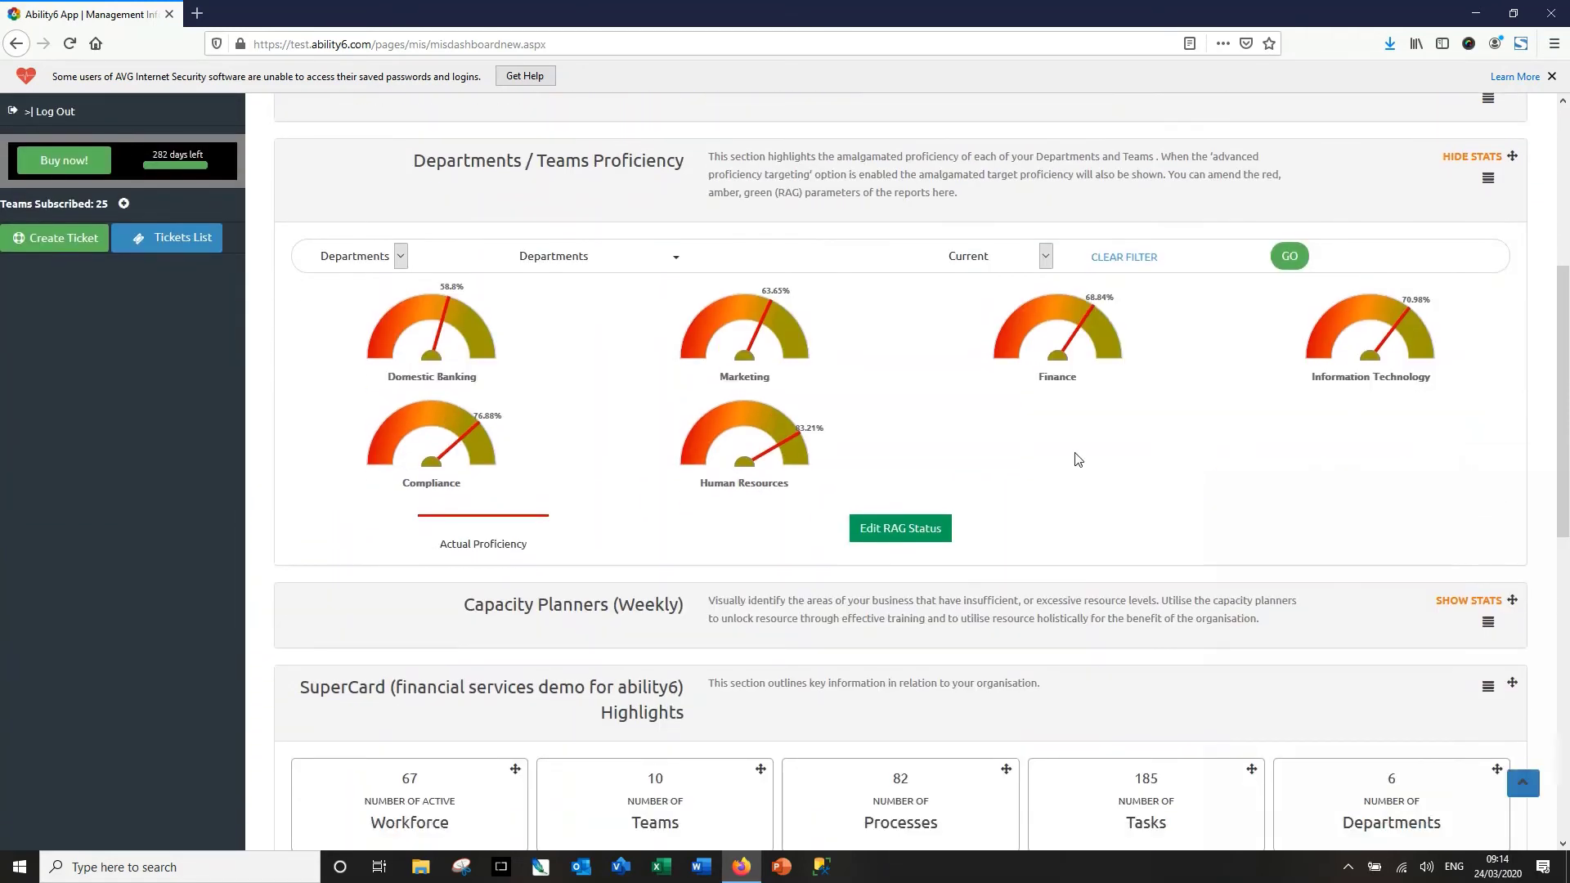
click(400, 256)
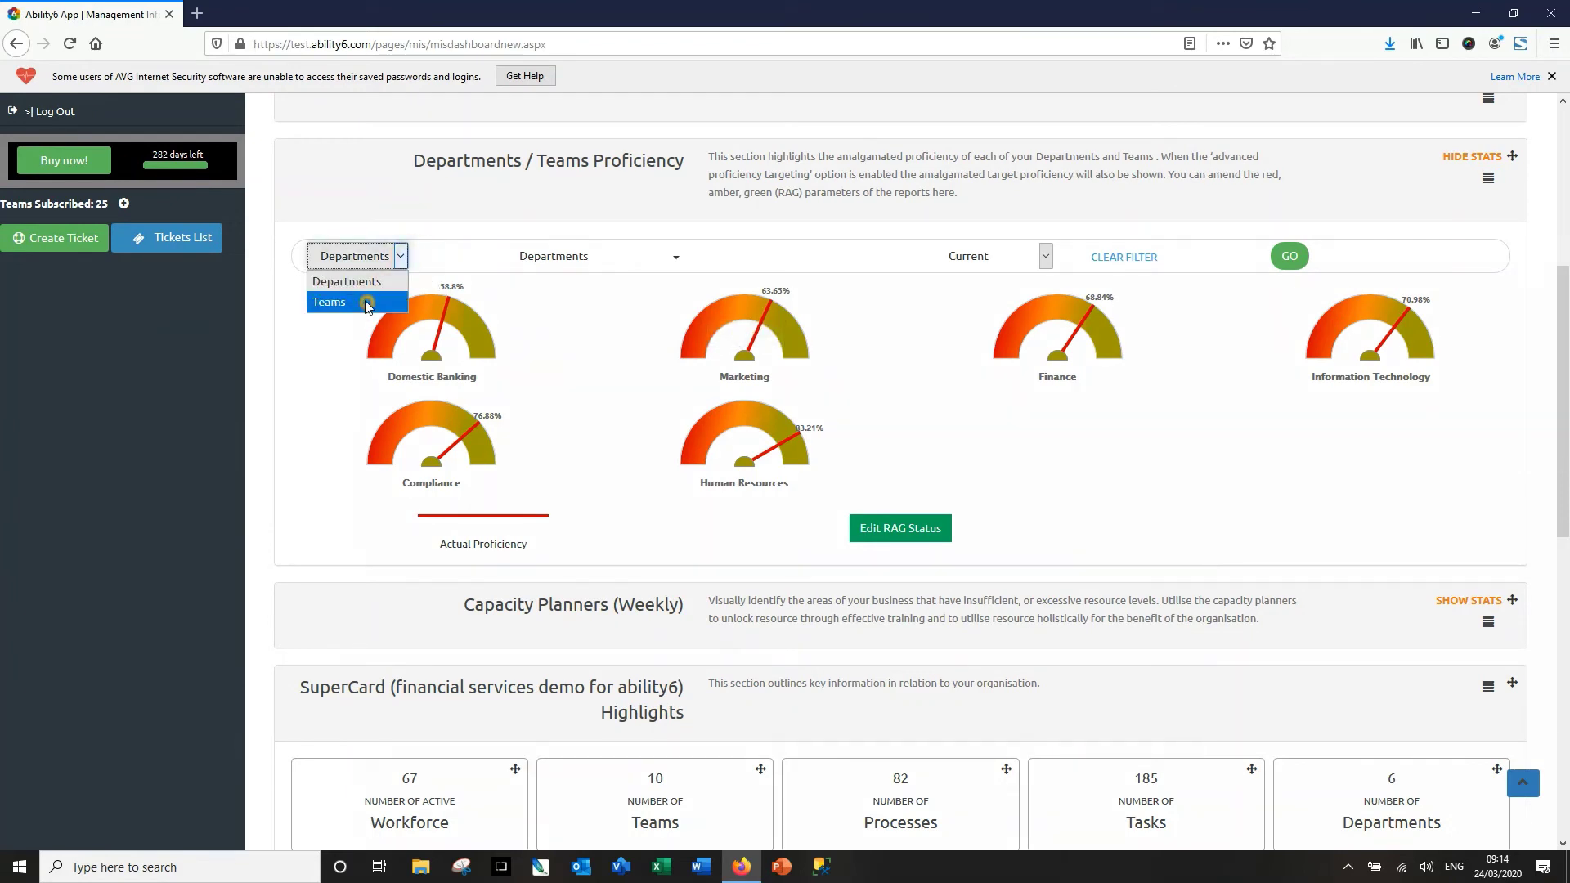
click(366, 301)
click(1391, 487)
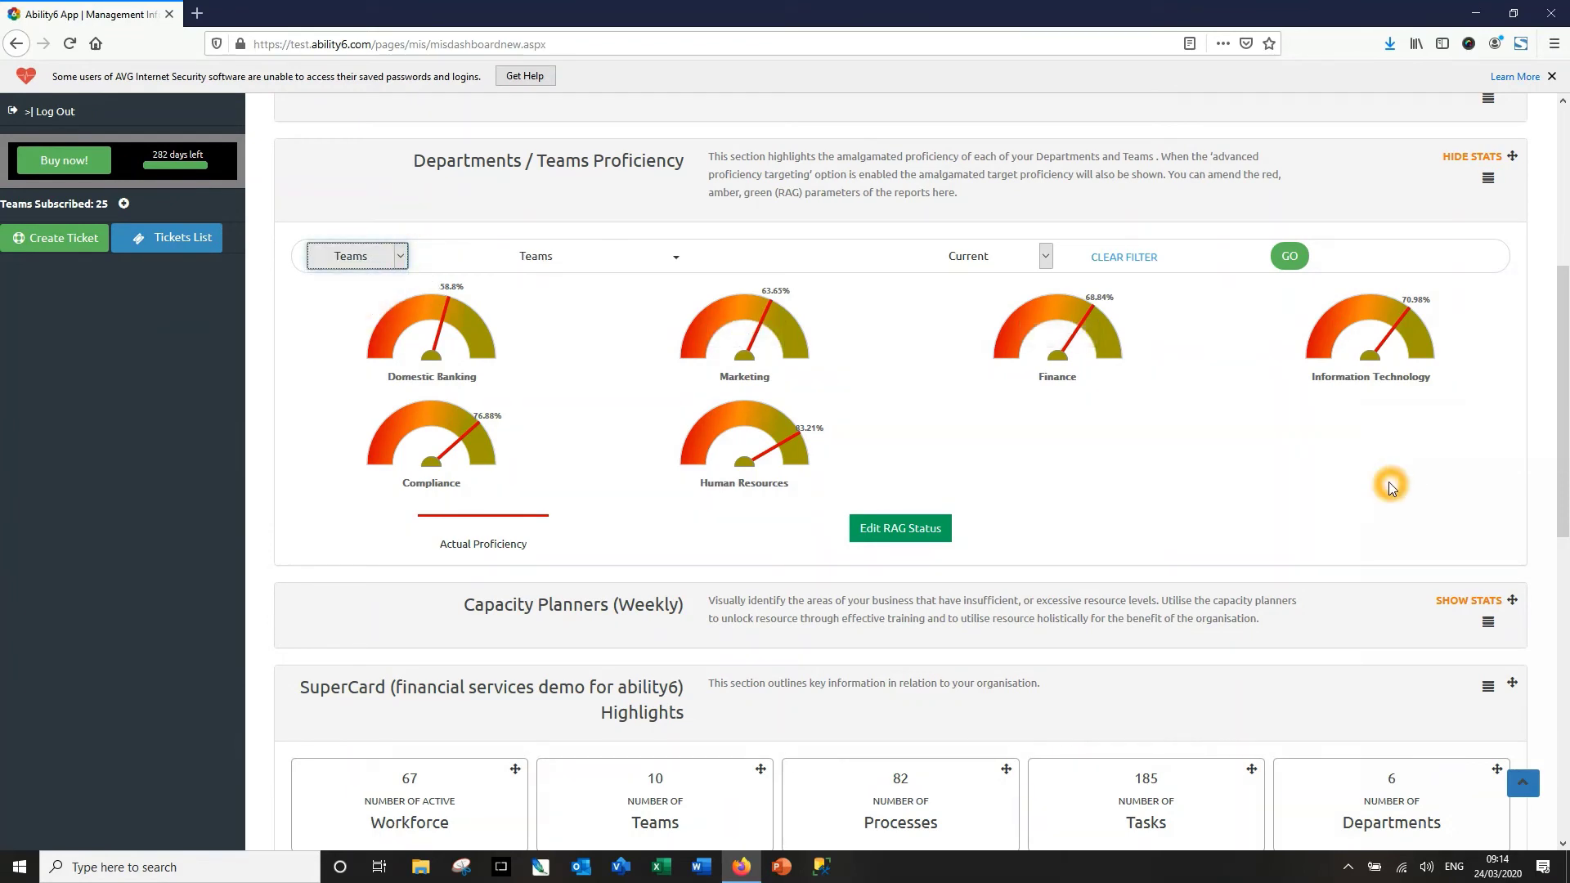
click(1288, 259)
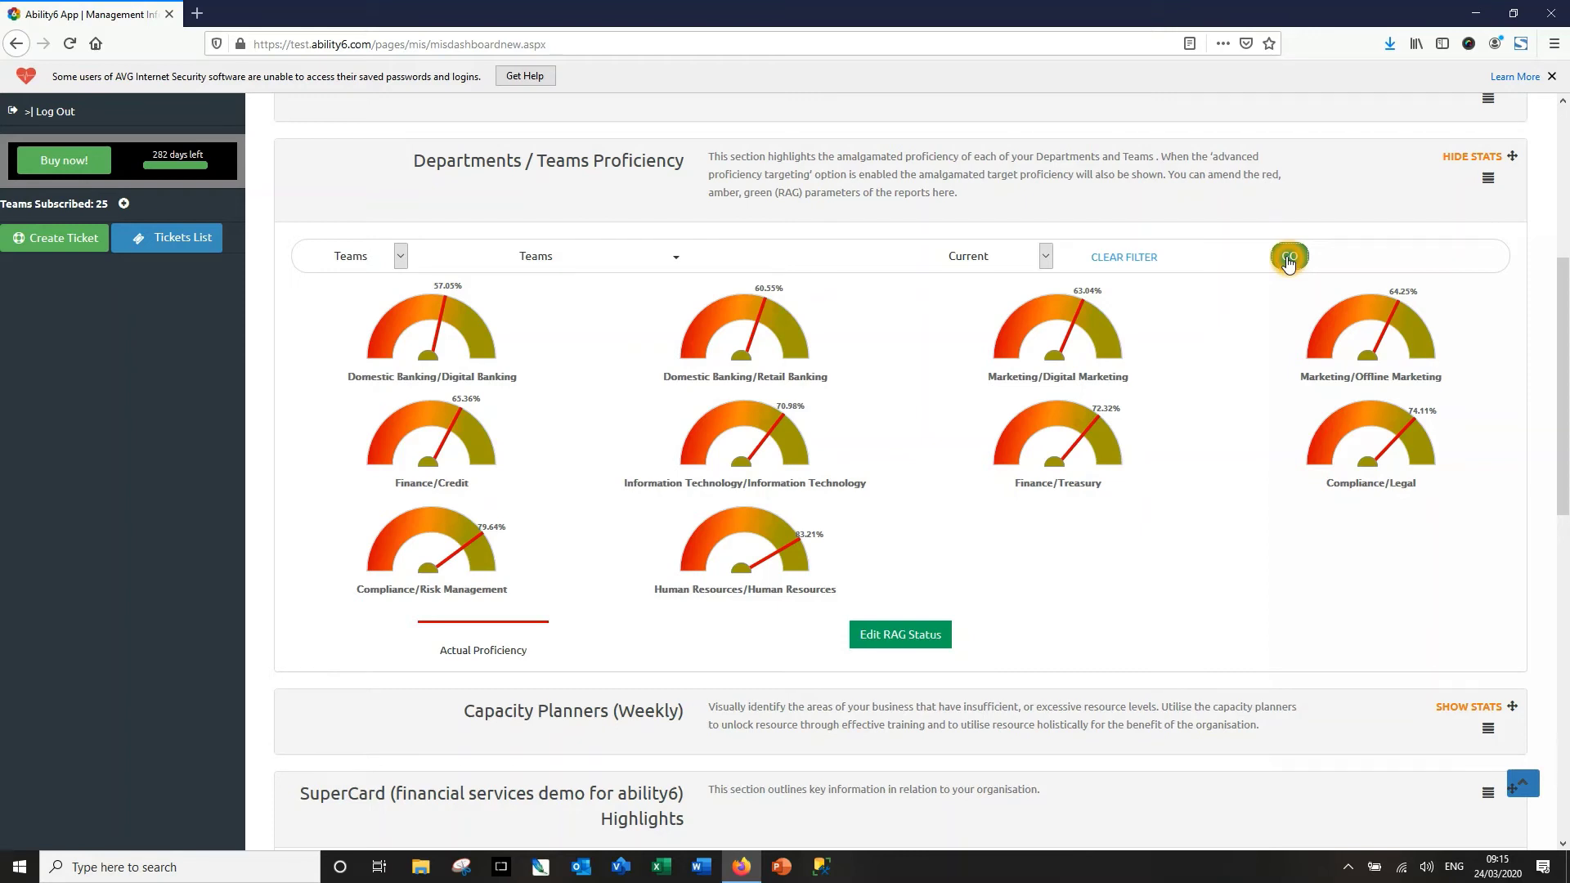
click(467, 381)
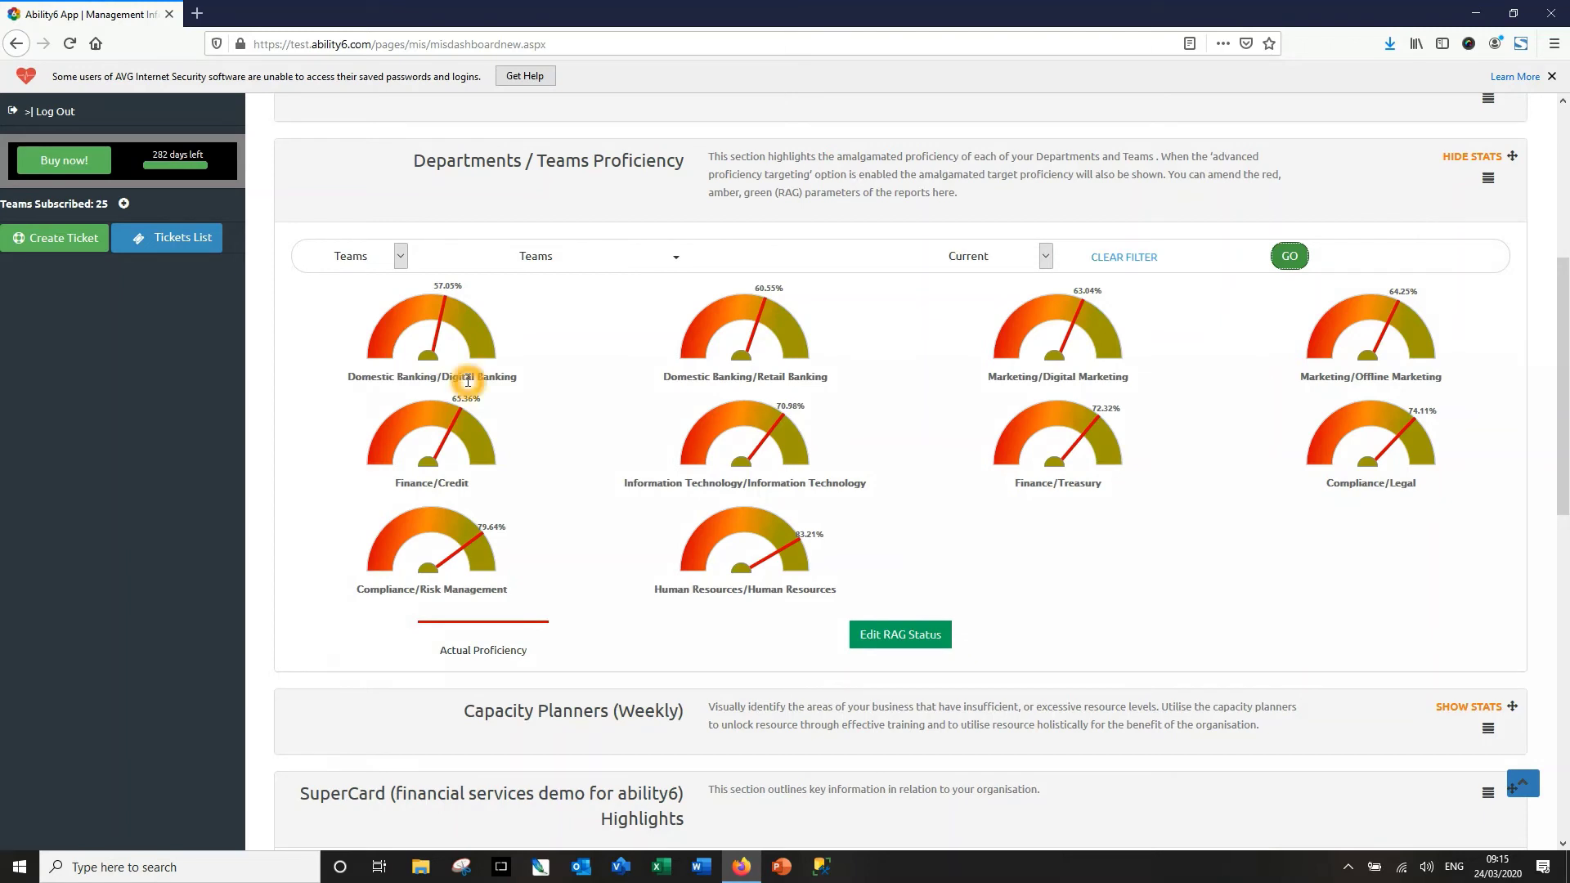
click(449, 296)
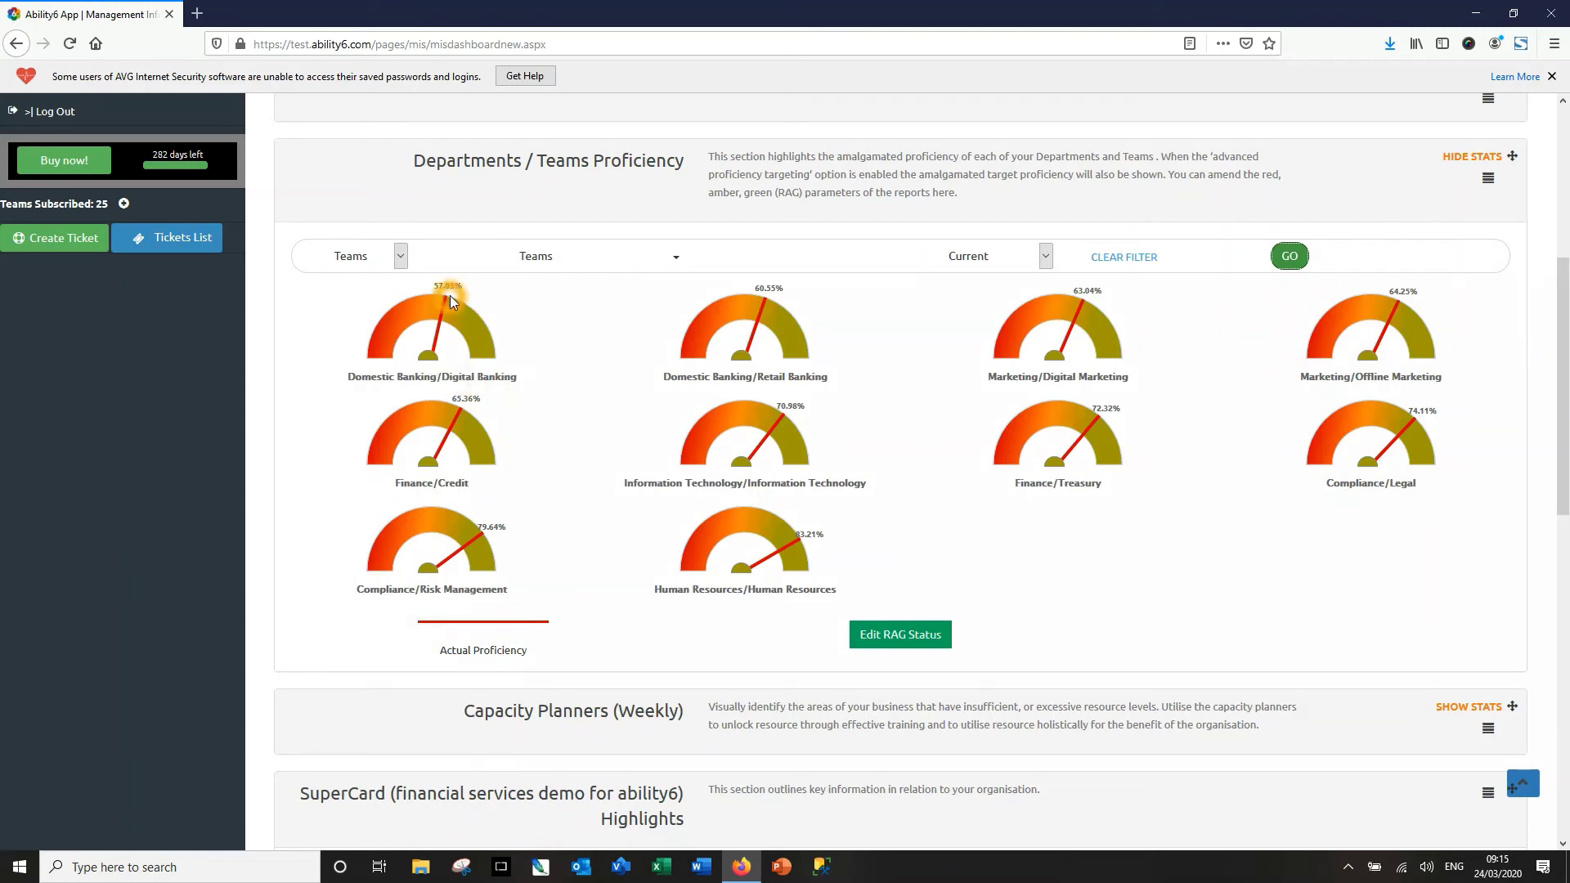
click(480, 360)
- Open the Capacity Planner and select the Credit, Finance team
scroll(479, 362, up, 5)
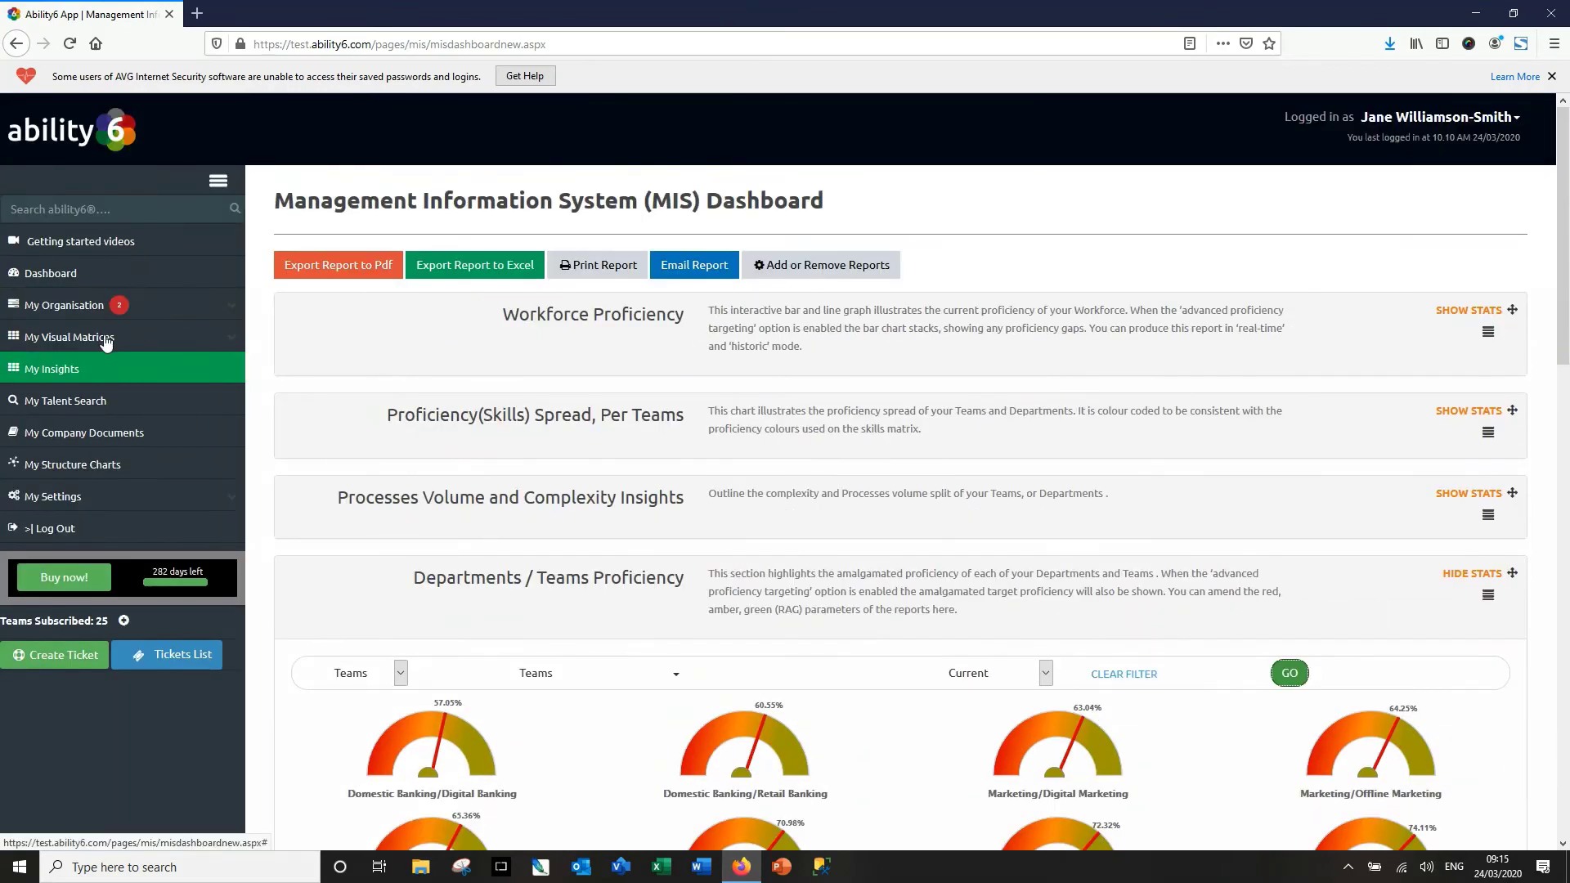
click(84, 317)
click(73, 339)
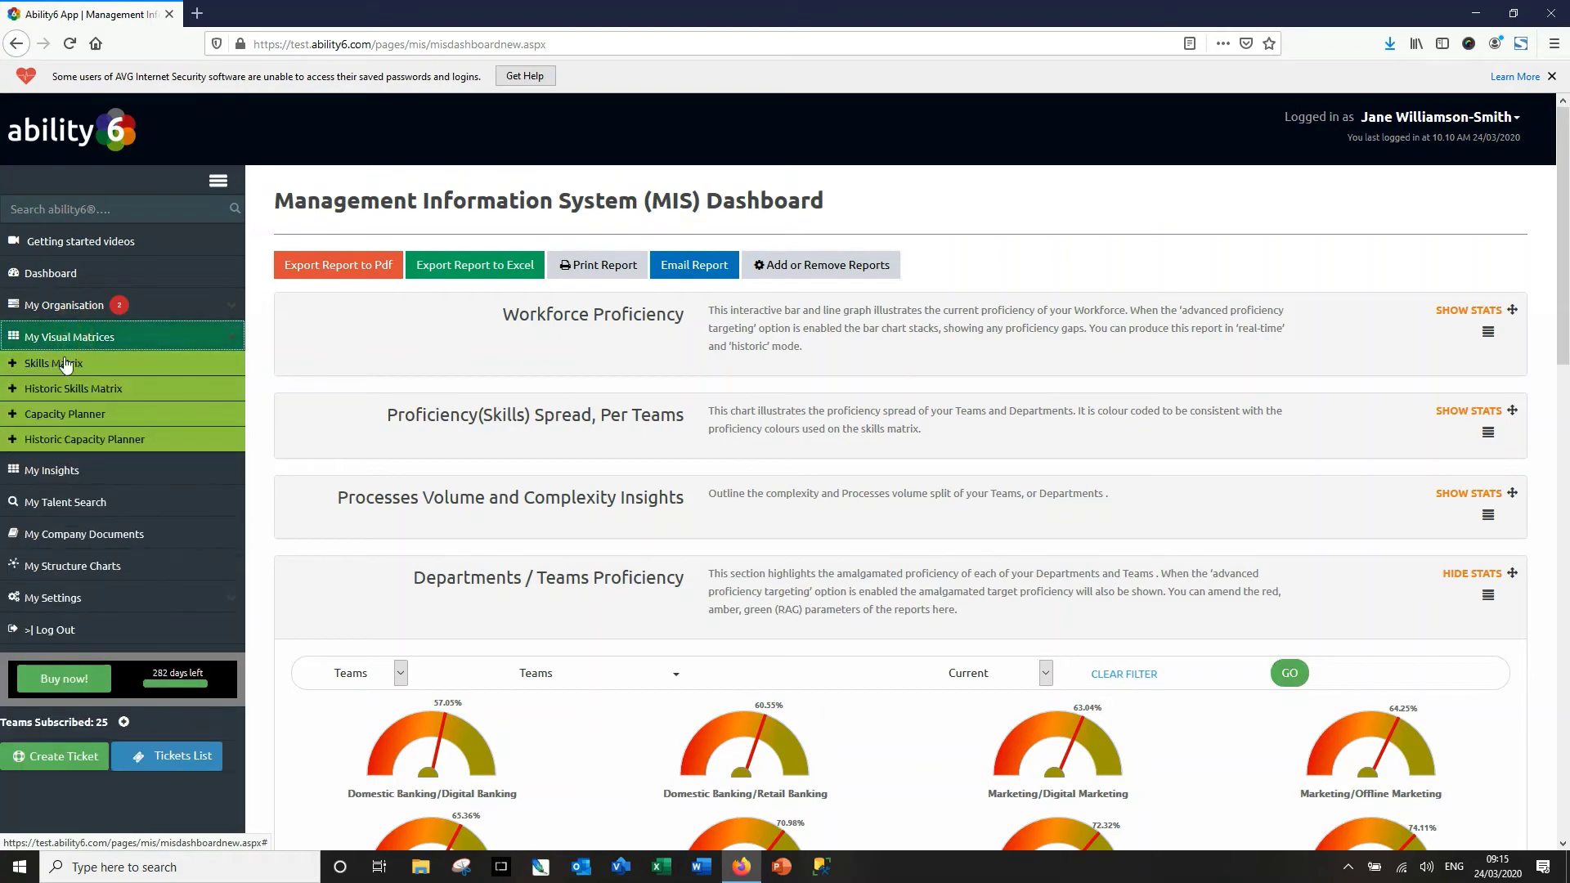
click(58, 417)
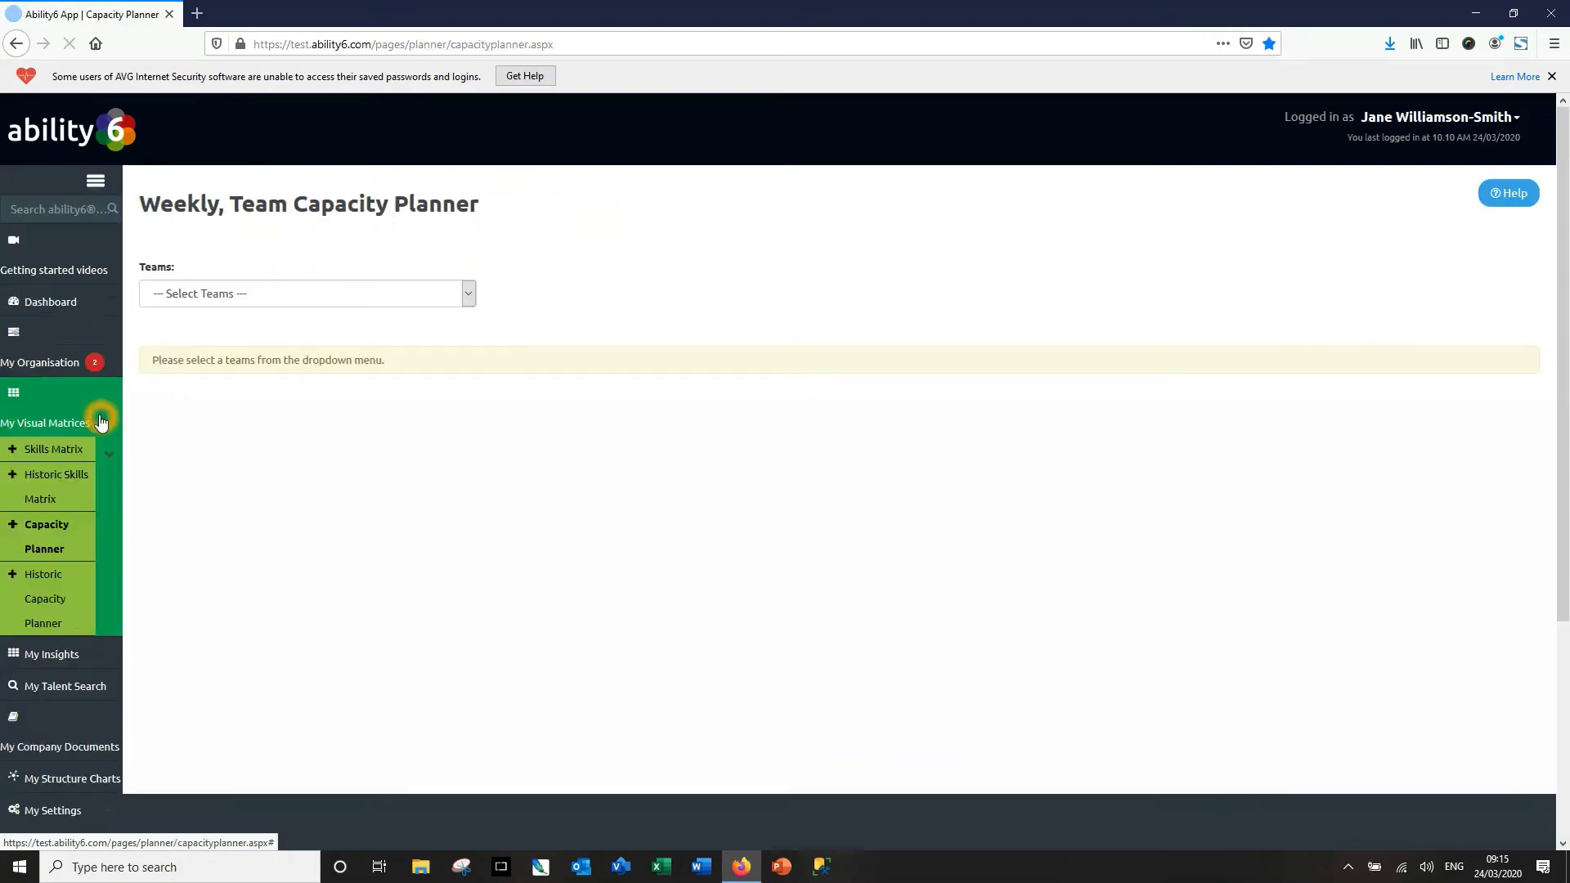
click(448, 292)
click(340, 342)
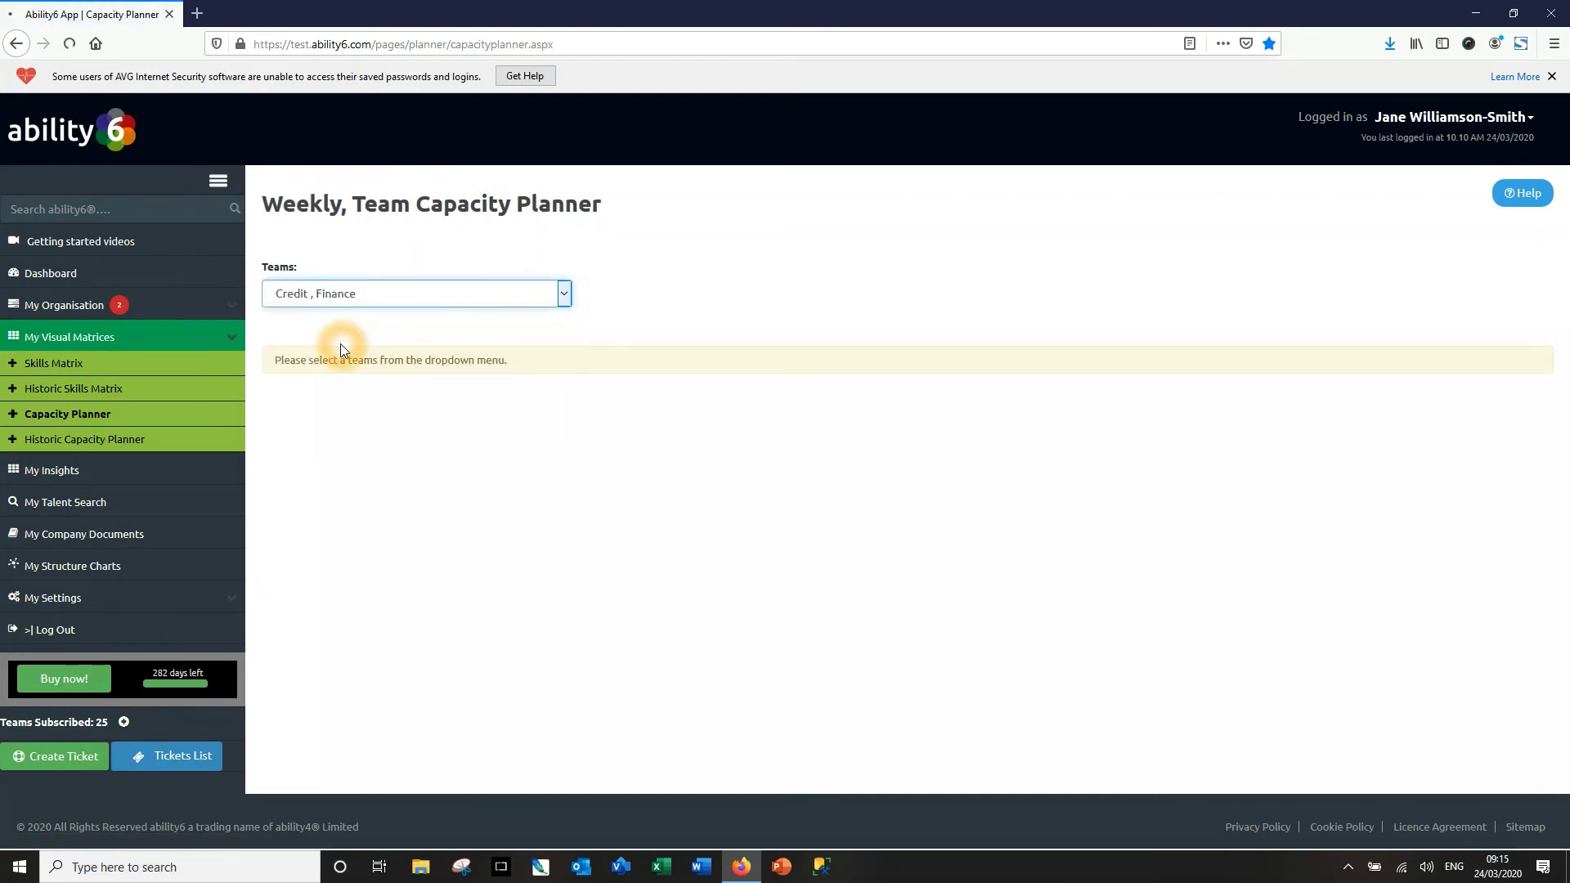
- Review the weekly figures: 240 workforce hours, 65.36% team proficiency, 10.00% shrinkage
scroll(1164, 377, down, 3)
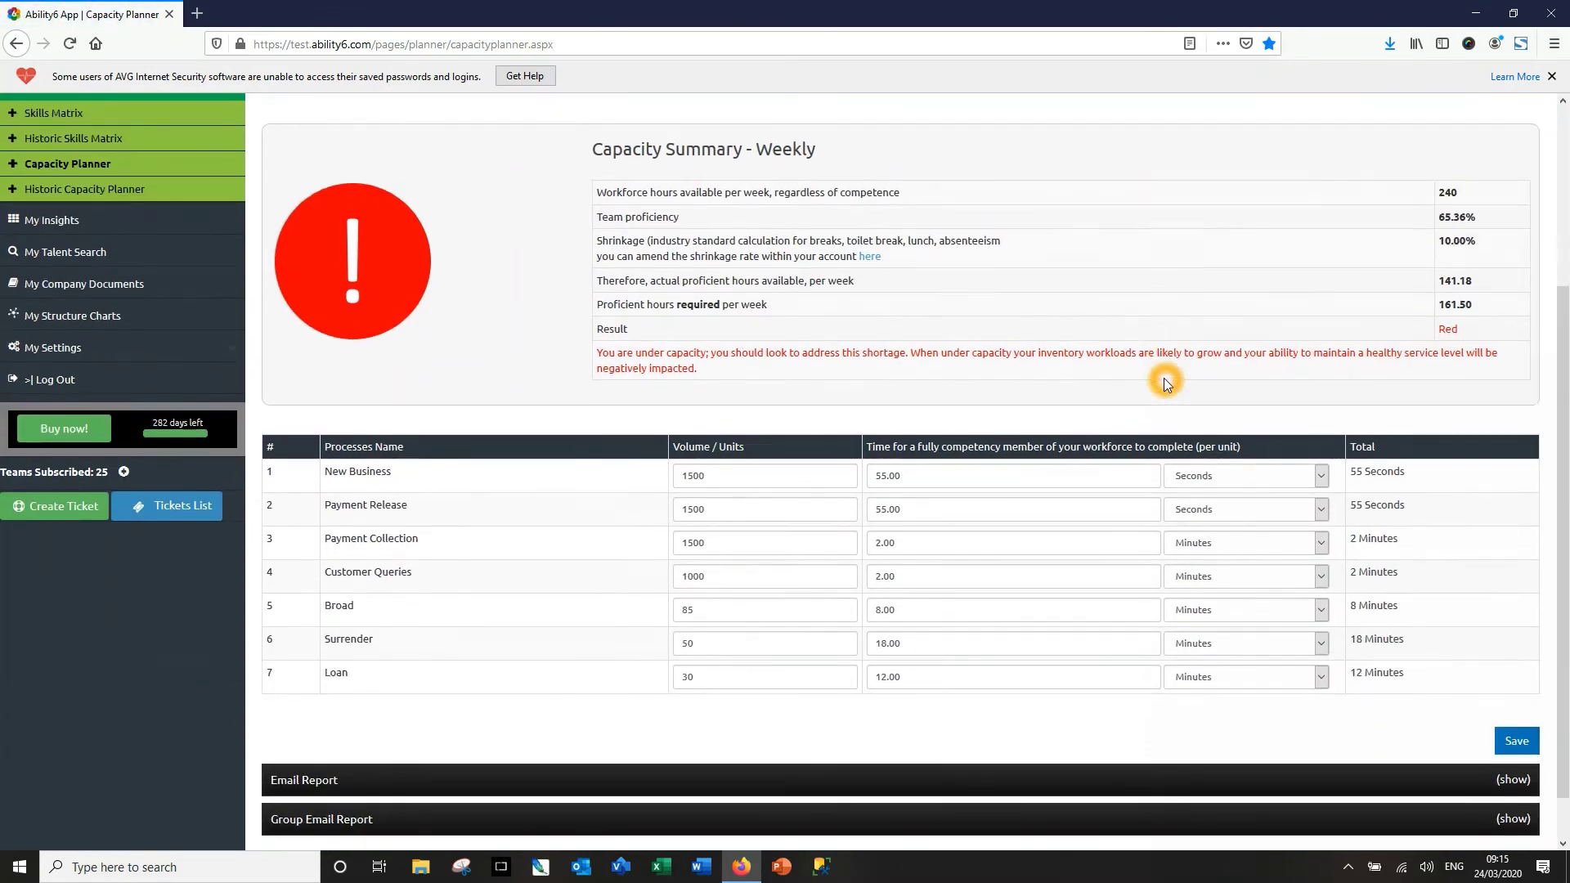
scroll(1164, 377, up, 1)
scroll(1051, 357, down, 1)
drag(612, 193, 836, 196)
double_click(1447, 192)
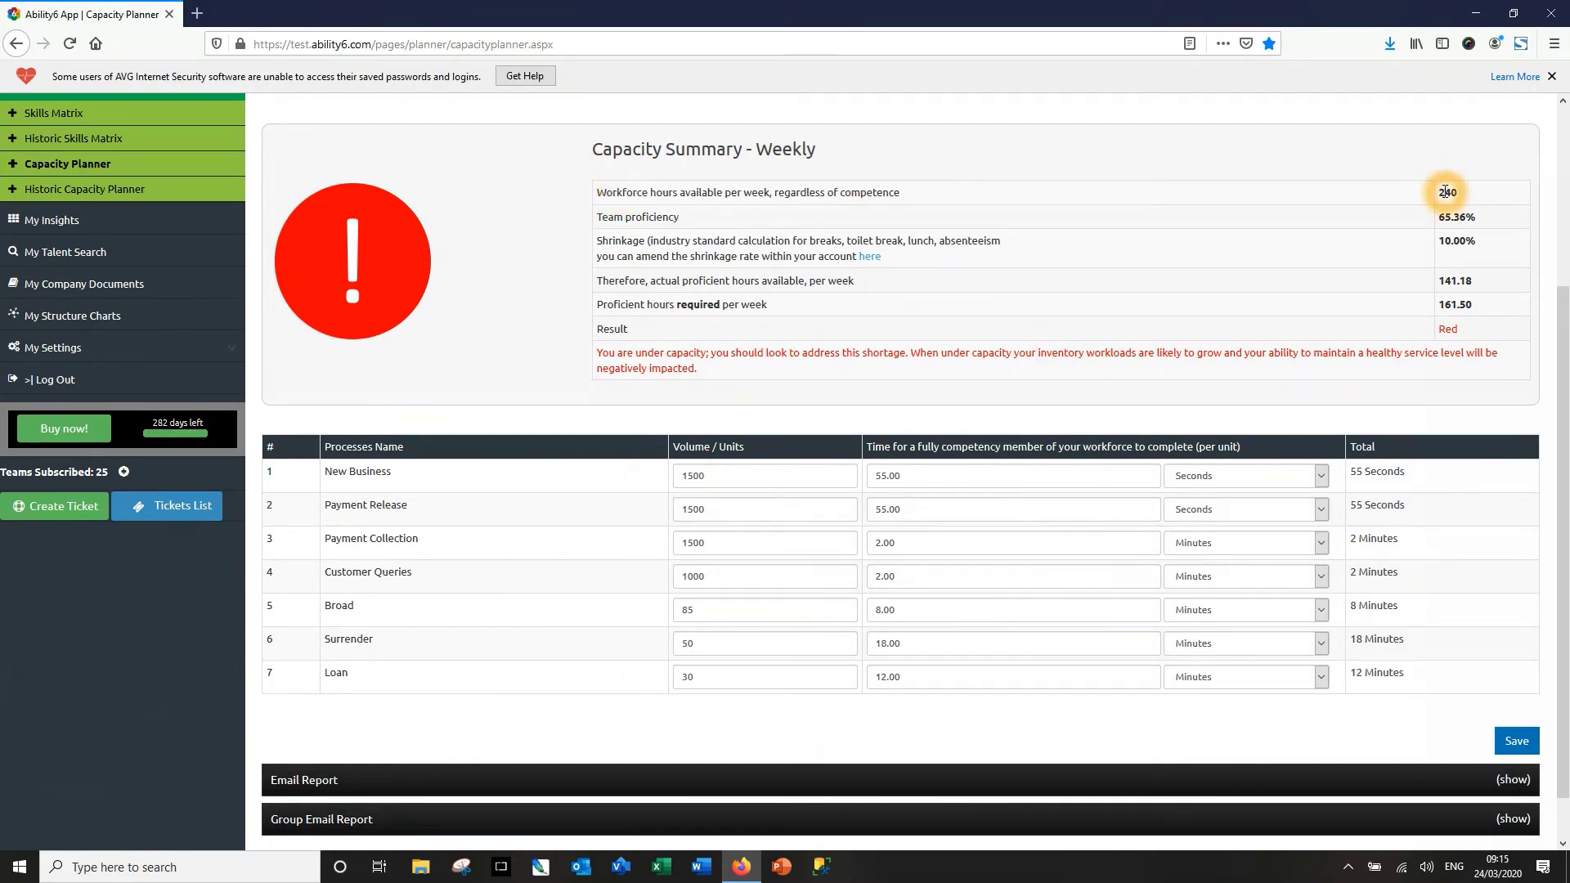
click(1469, 247)
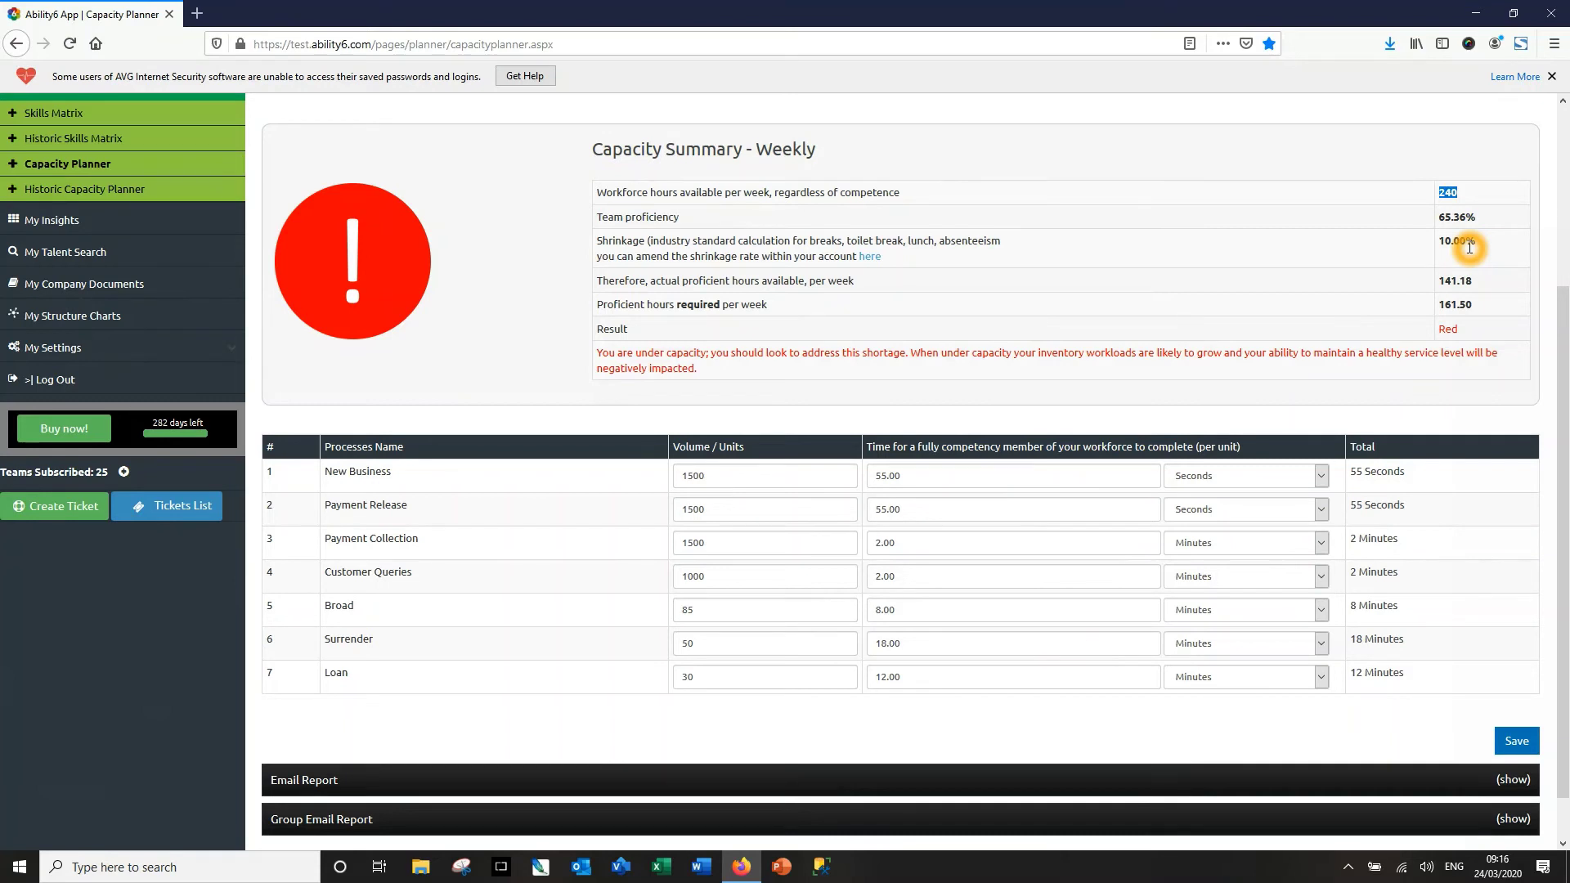
drag(1476, 217, 1444, 218)
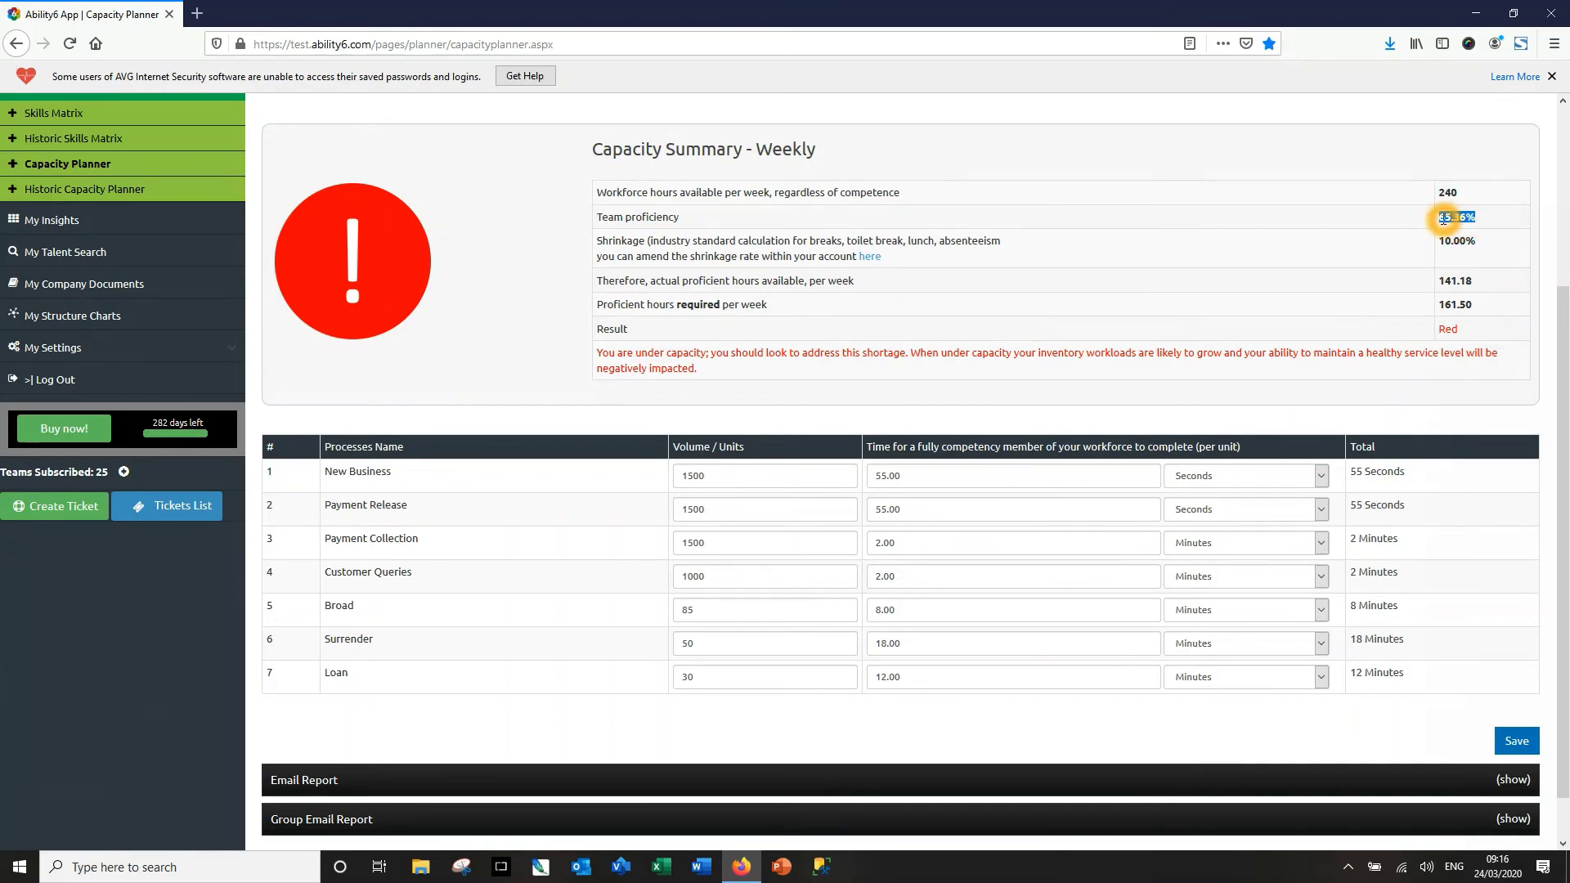
click(1480, 221)
drag(1478, 237, 1439, 239)
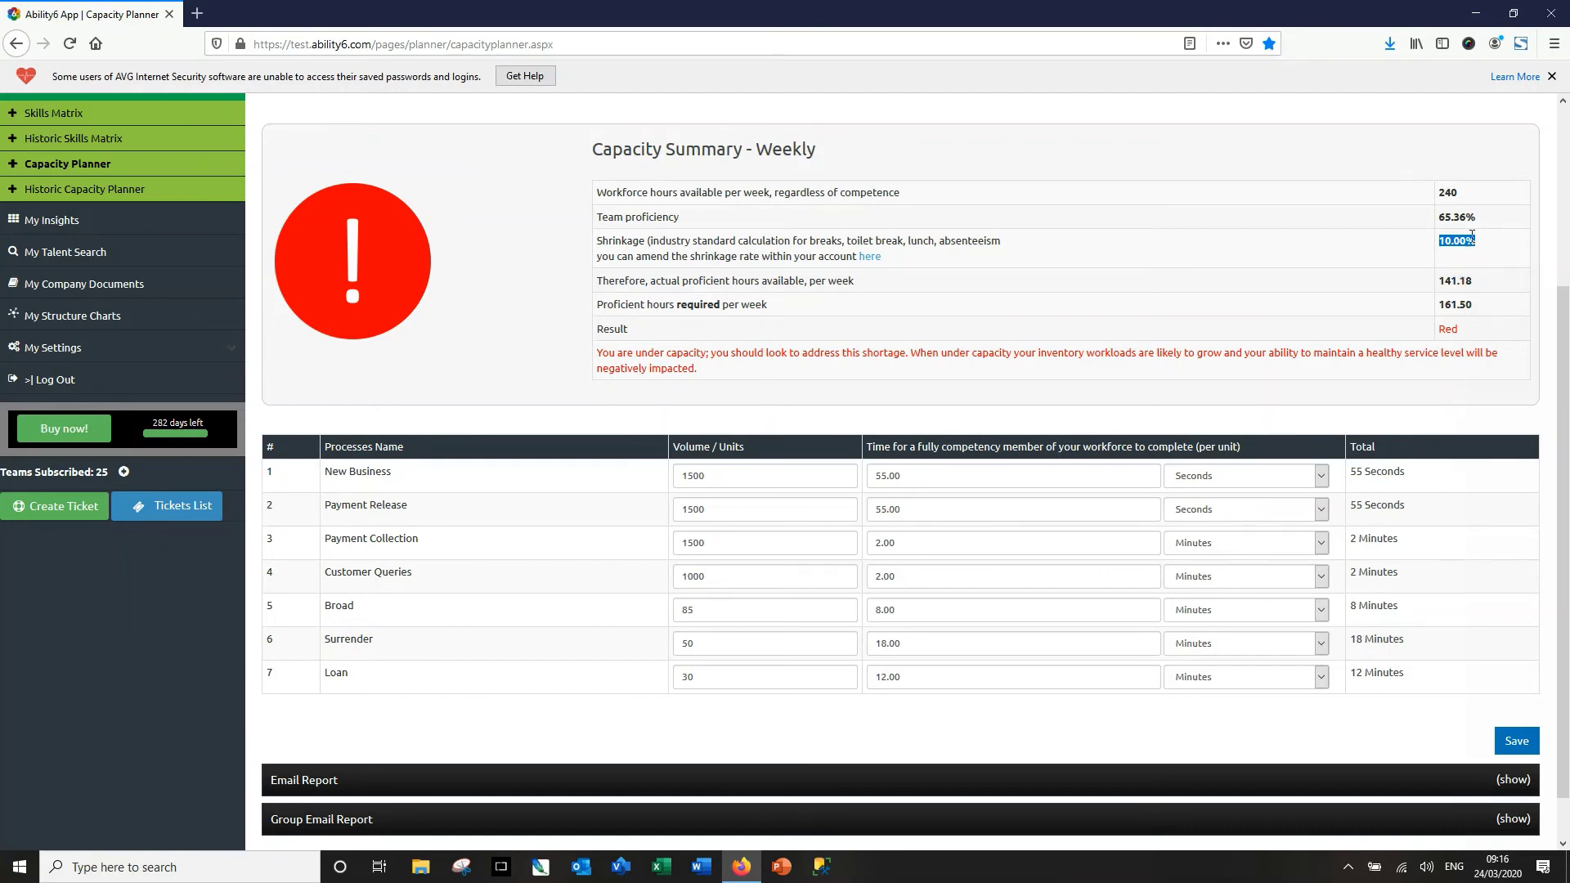
double_click(1448, 196)
double_click(1454, 280)
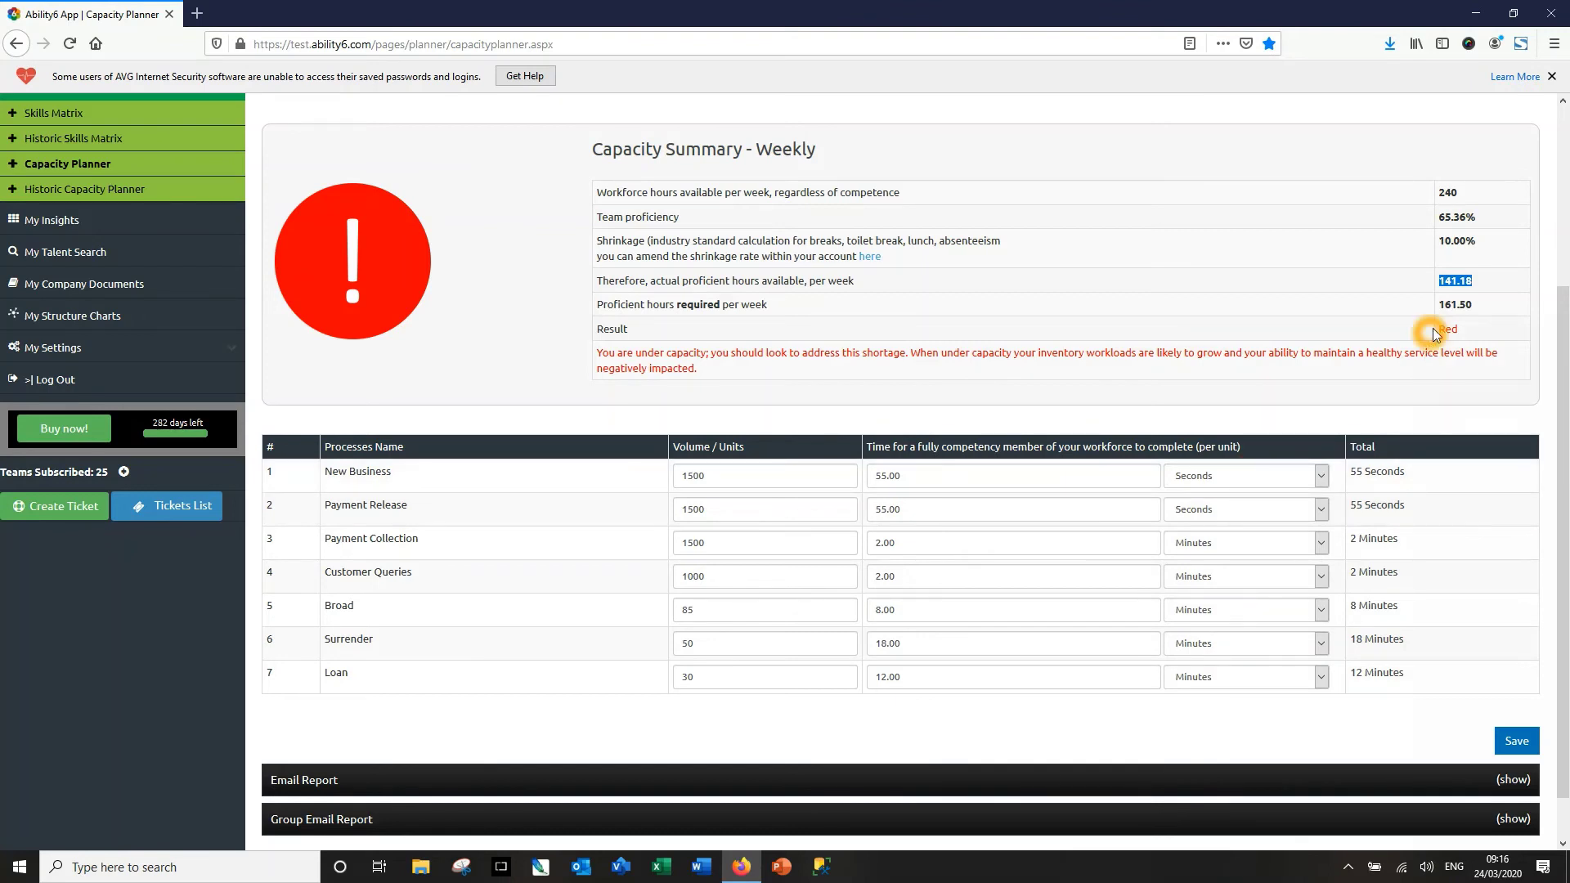
drag(1474, 306, 1436, 308)
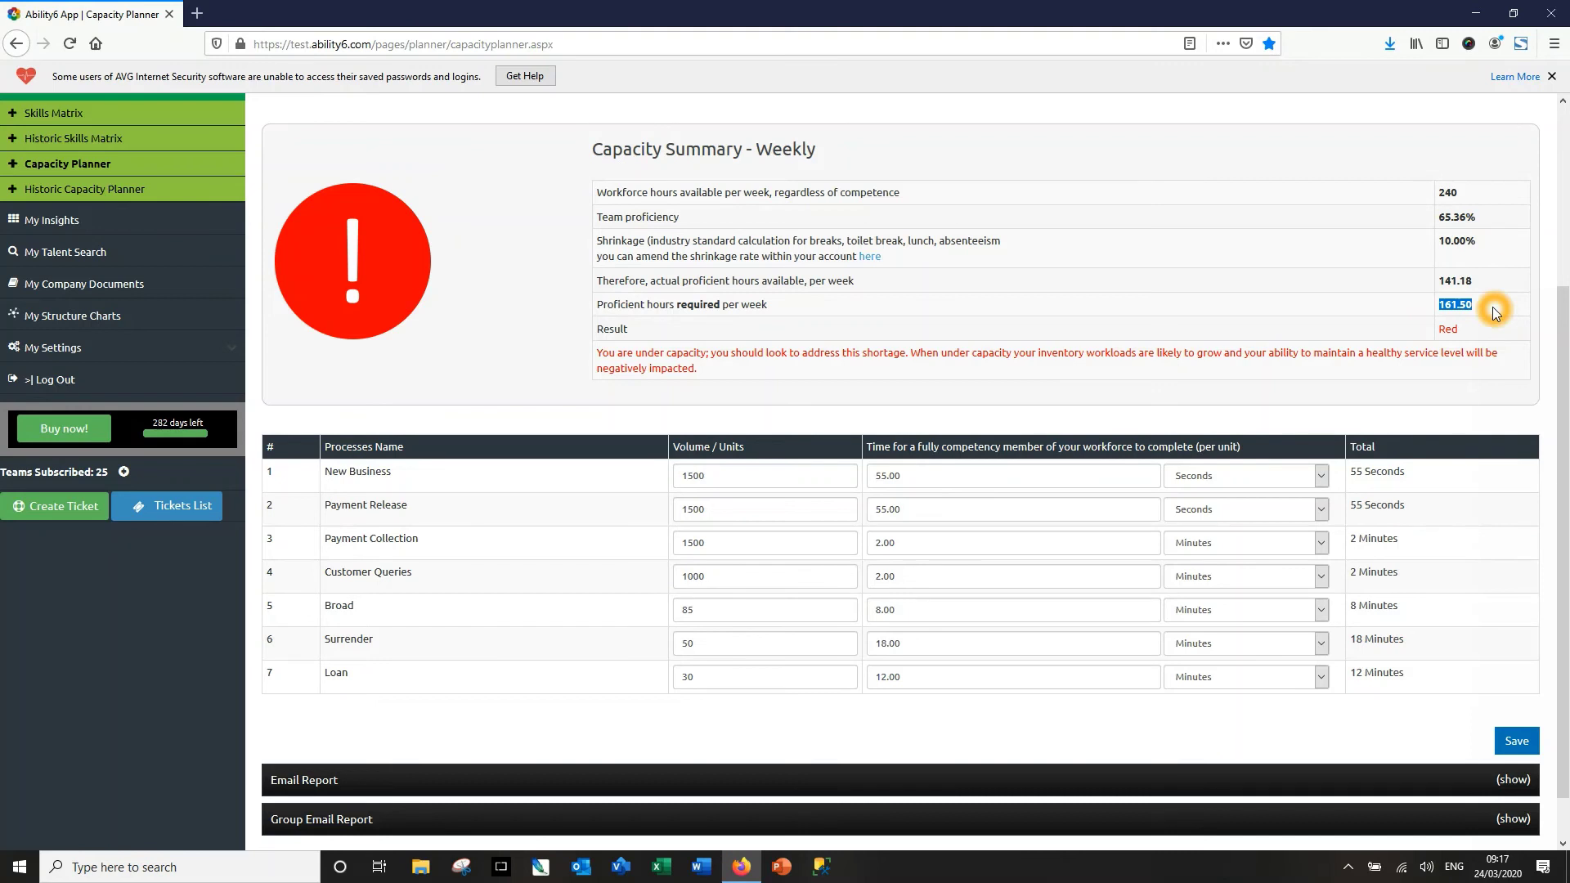
drag(1476, 281, 1436, 283)
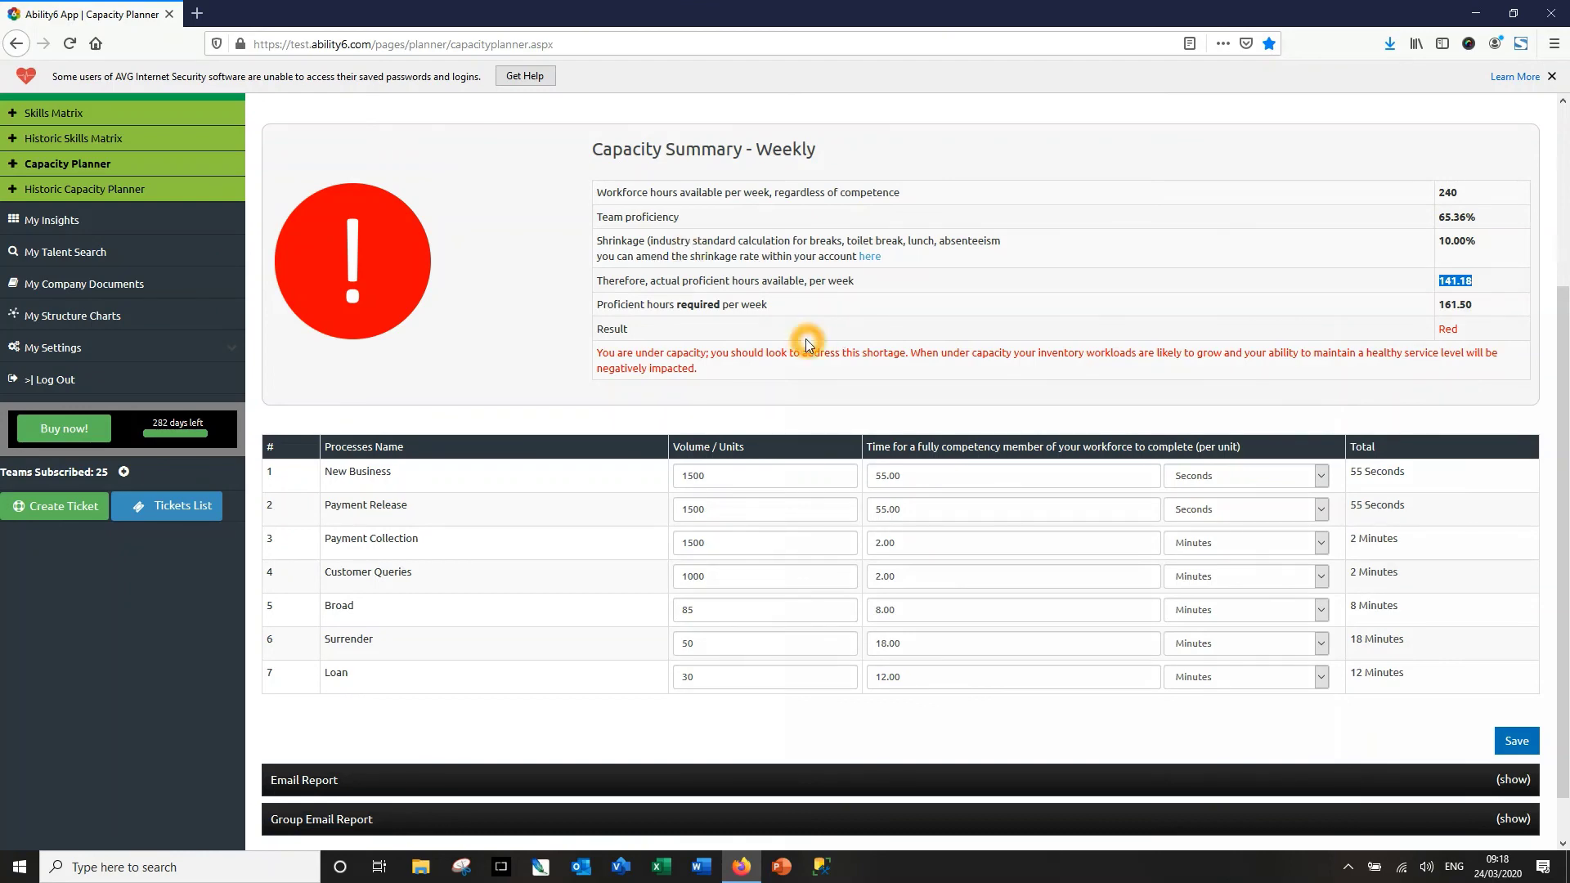
scroll(454, 287, down, 2)
scroll(454, 287, up, 5)
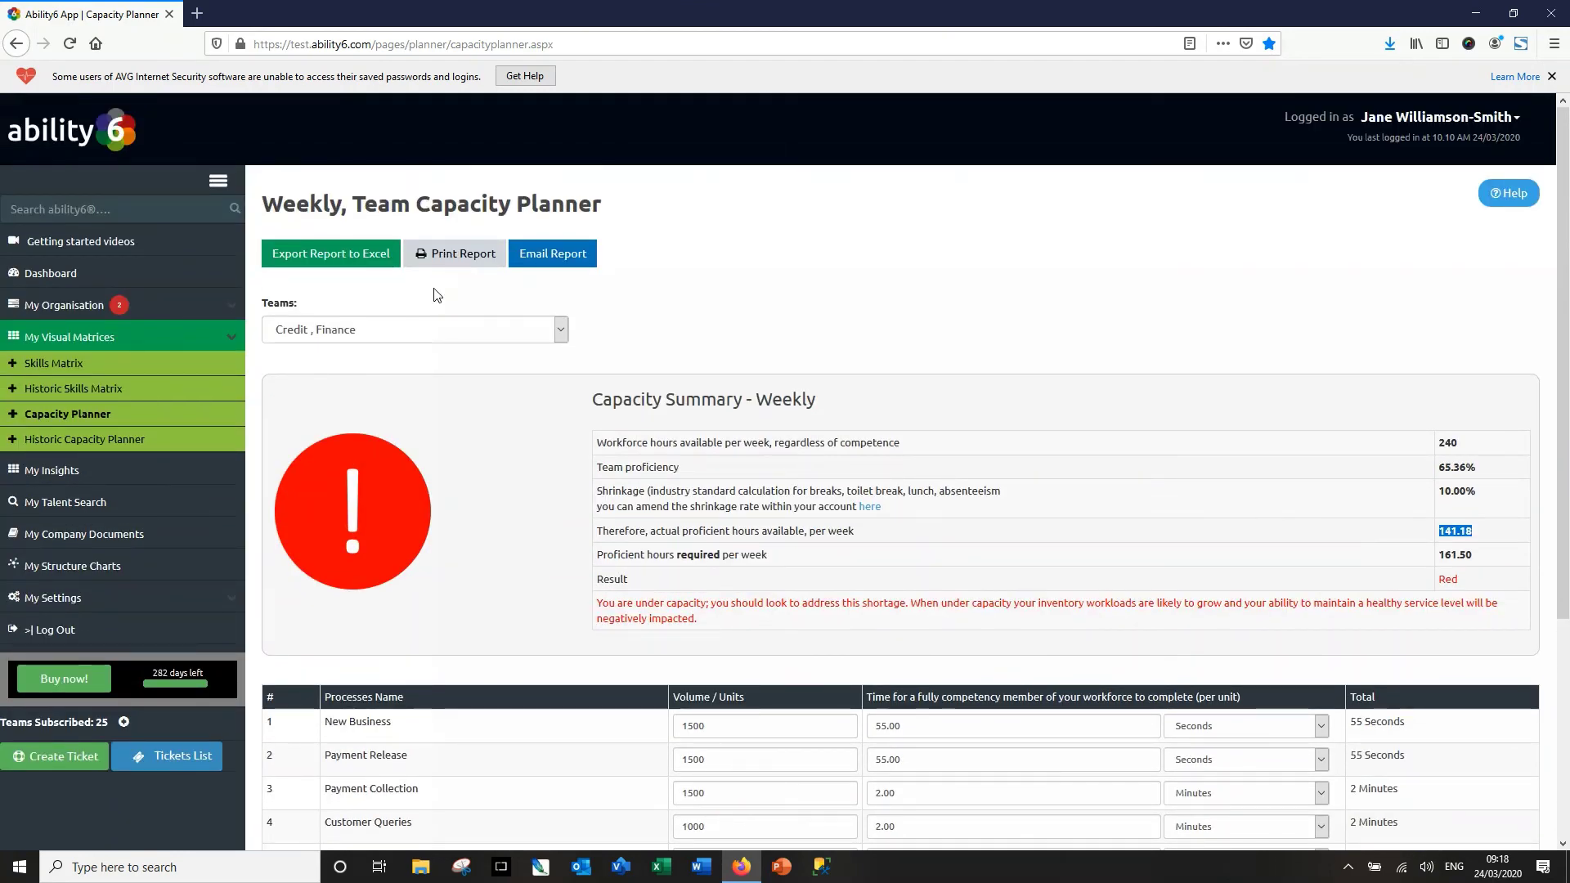
- Show the Capacity Planners (Weekly) traffic-light summary on My Insights, with Risk Management and Legal green
click(57, 472)
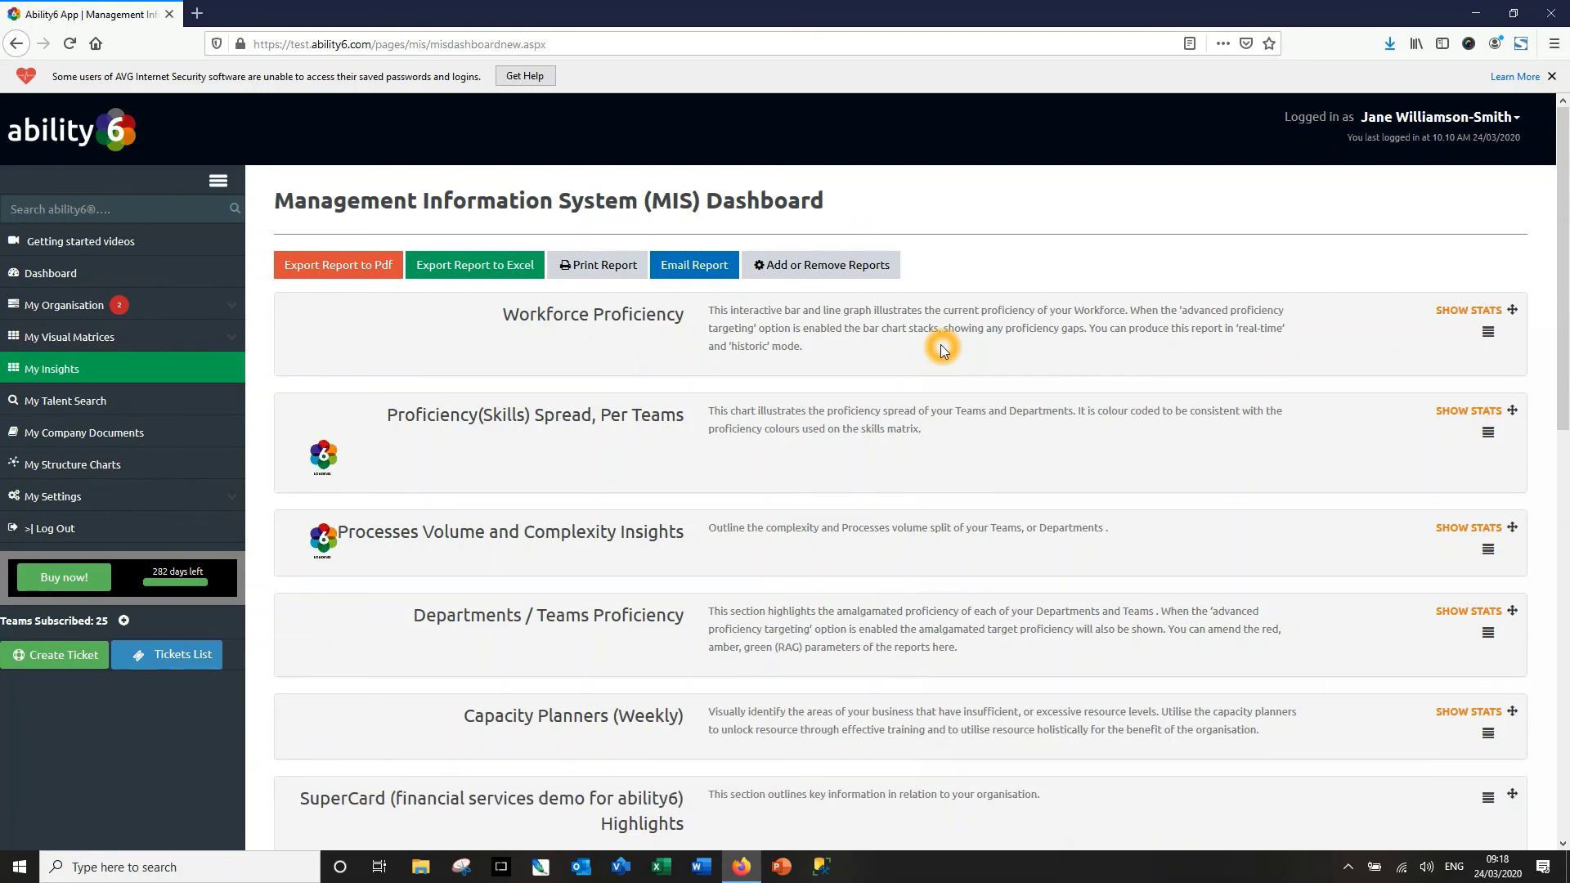
scroll(939, 291, down, 3)
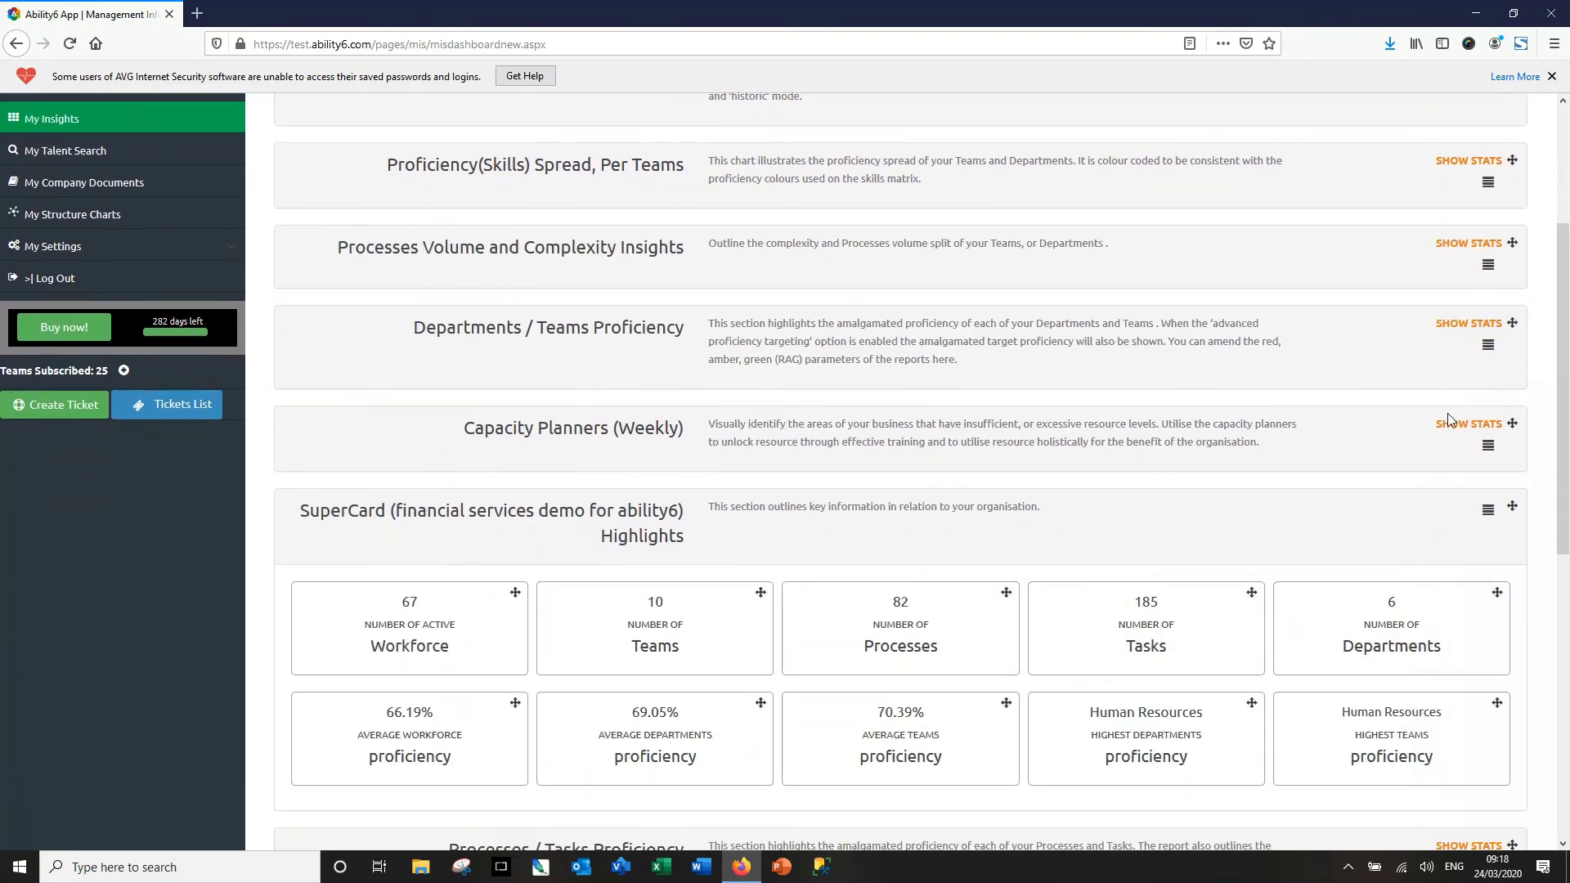
click(1460, 425)
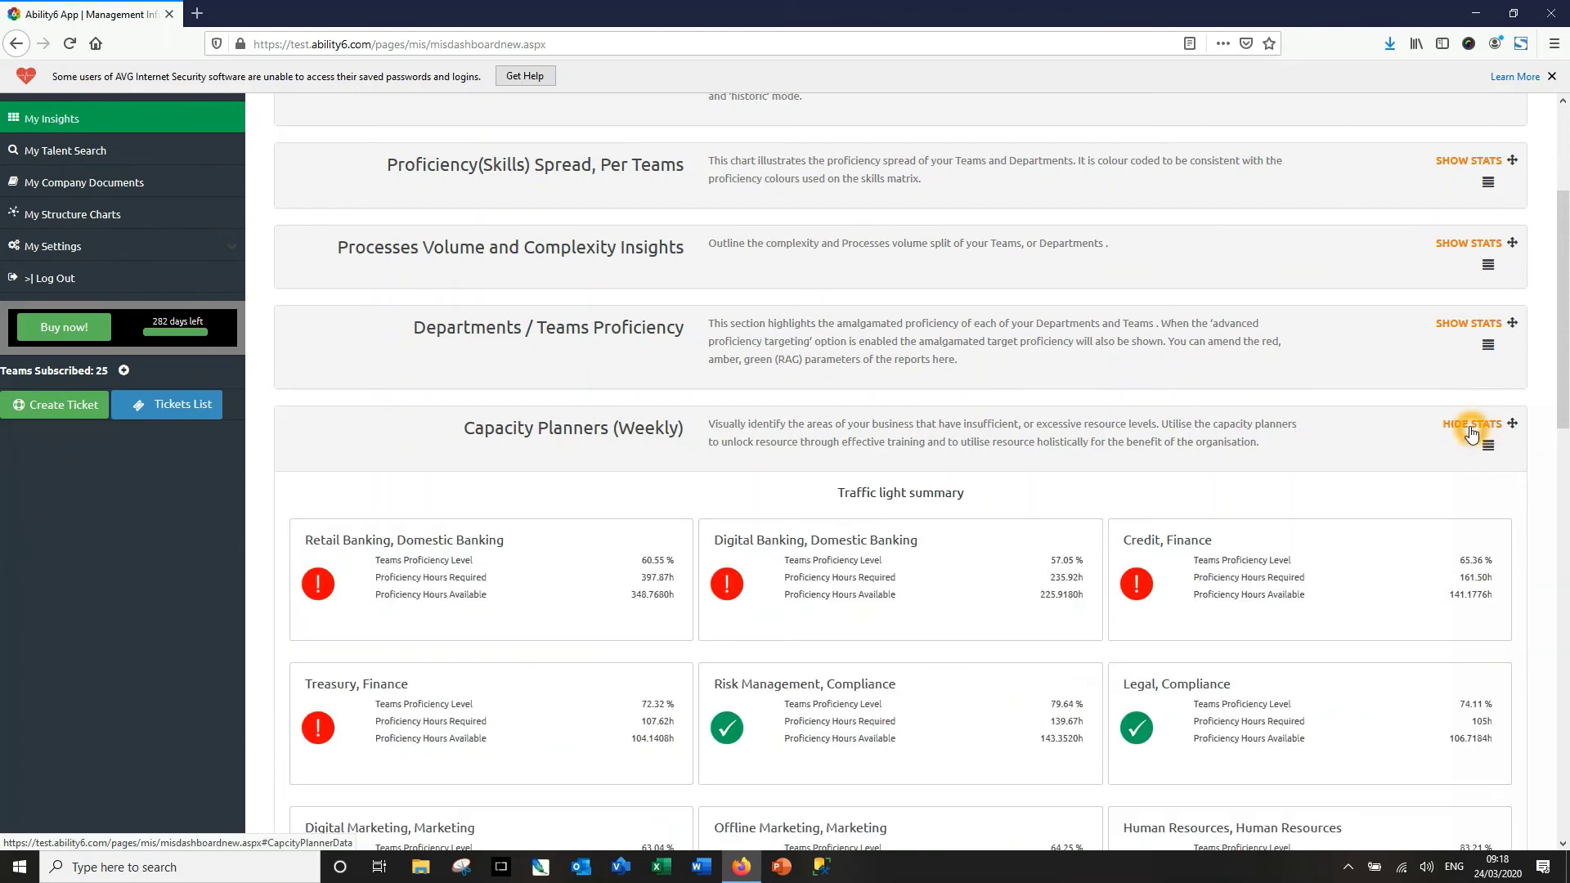
scroll(1424, 441, down, 4)
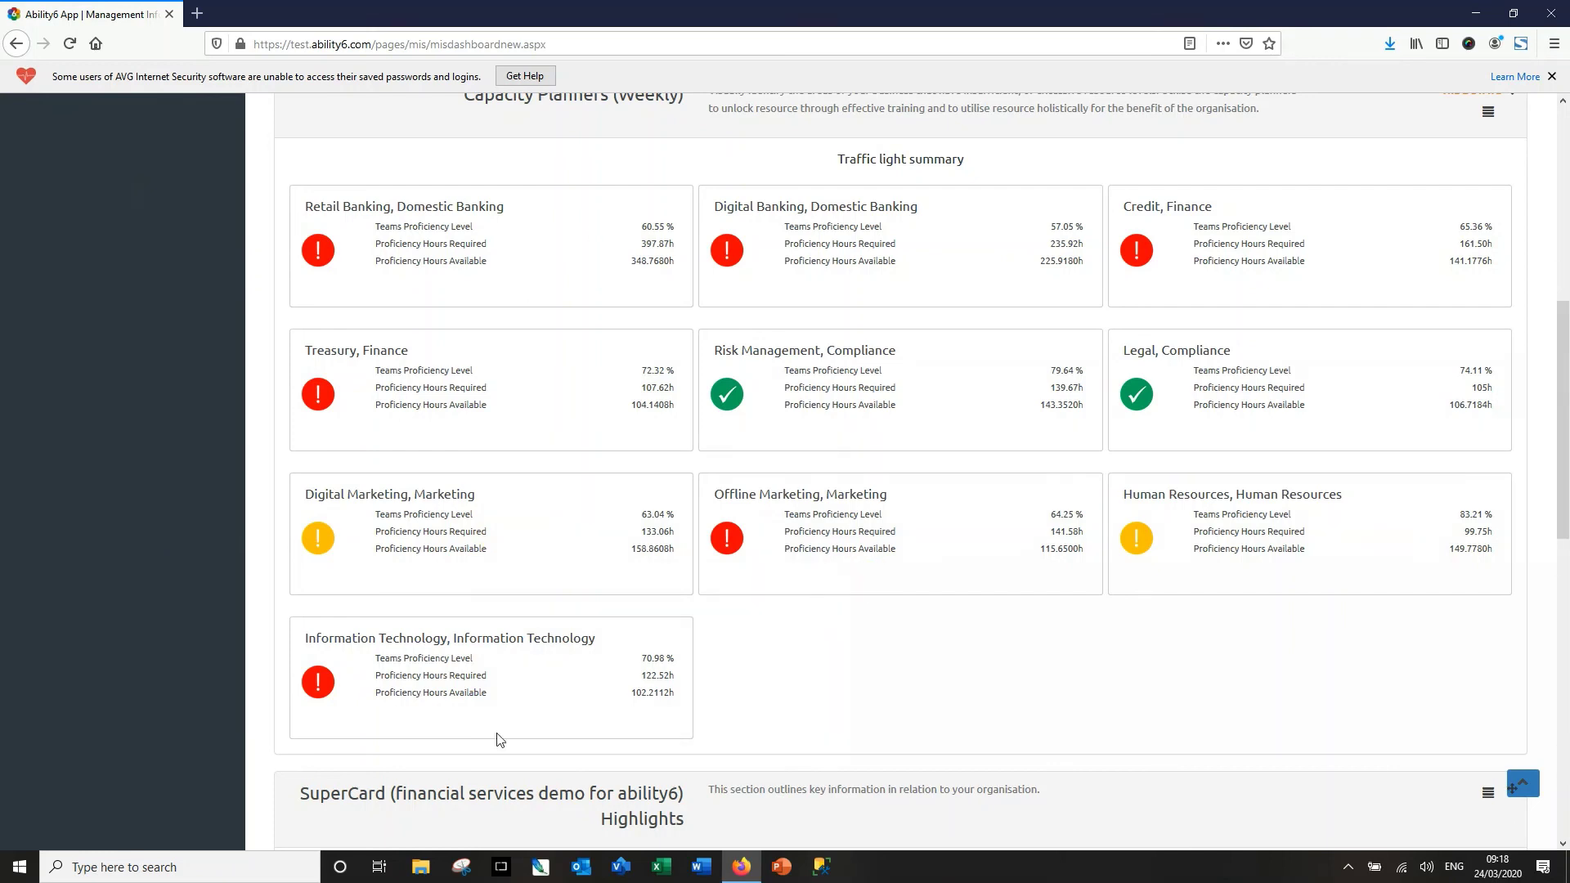
click(1026, 378)
click(1289, 260)
scroll(1053, 561, up, 7)
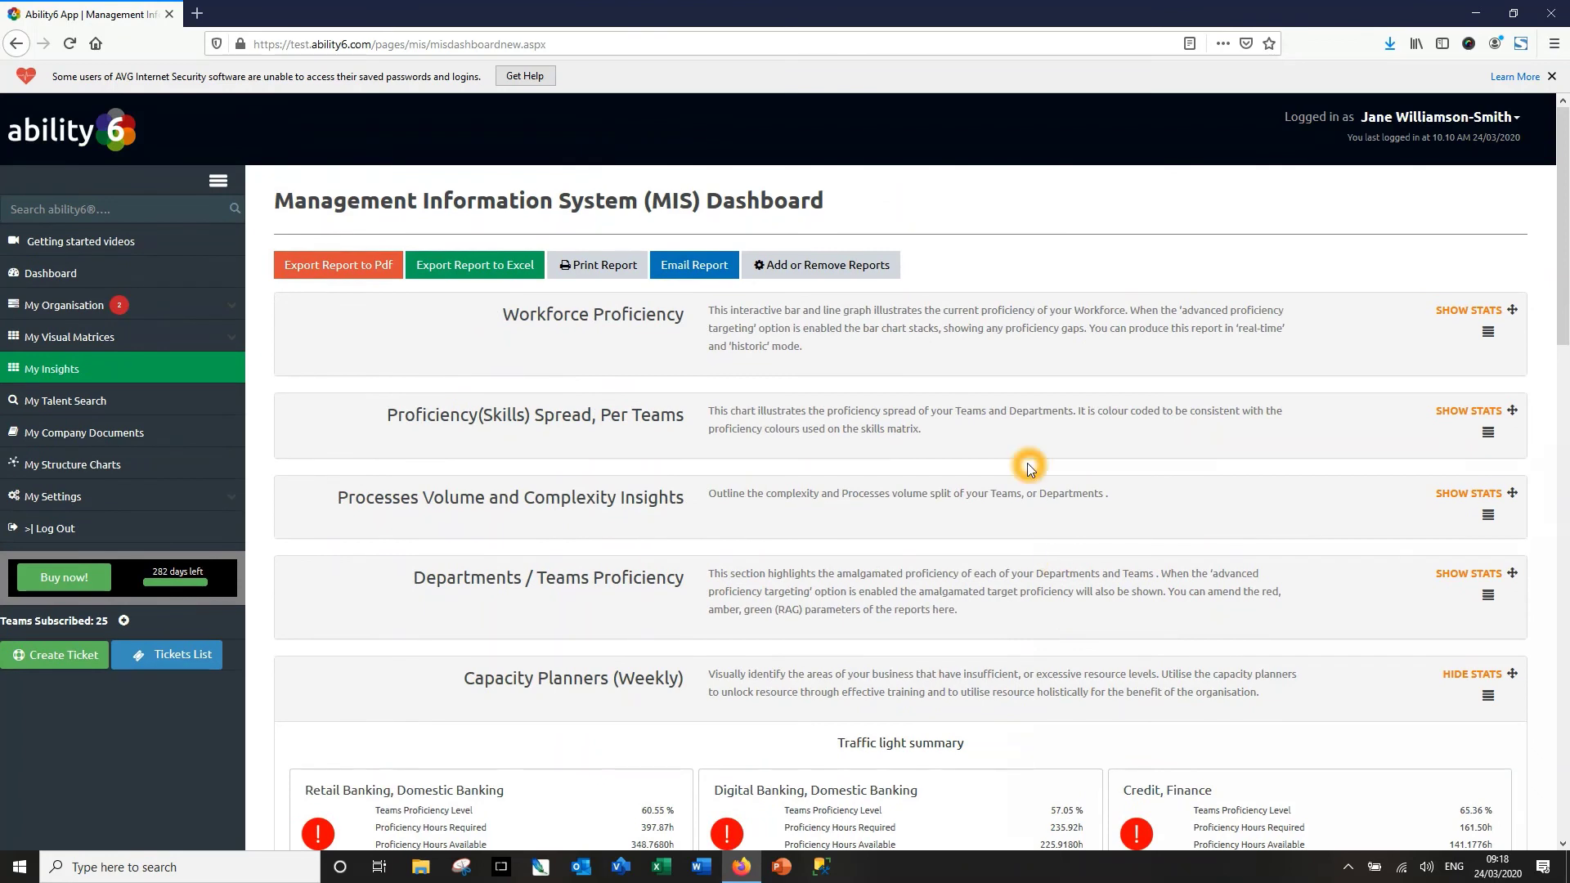